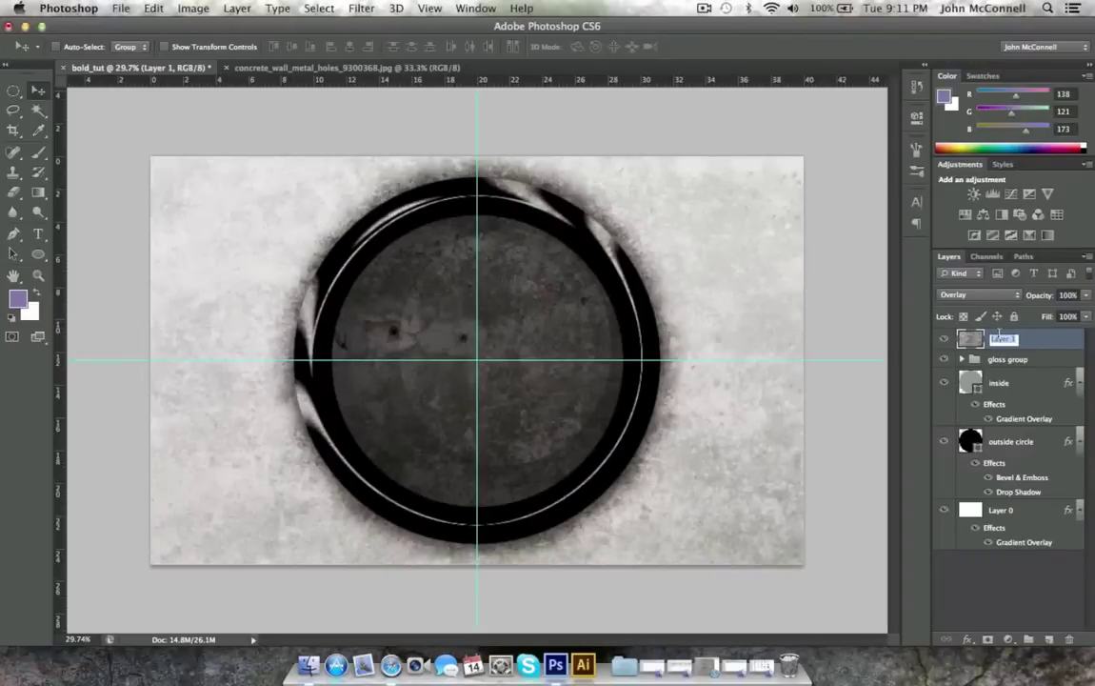
# Step: Name the layer 'concrete wall overlay' and open the cracked_wall.jpg image
pyautogui.write('wi')
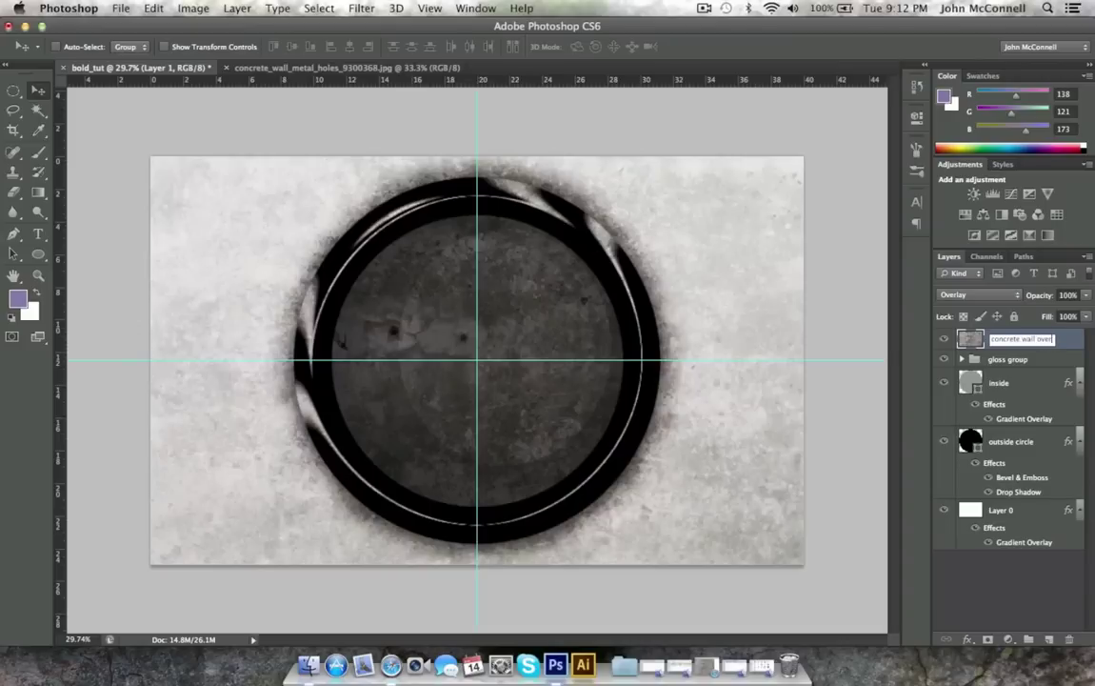
pyautogui.press('Return')
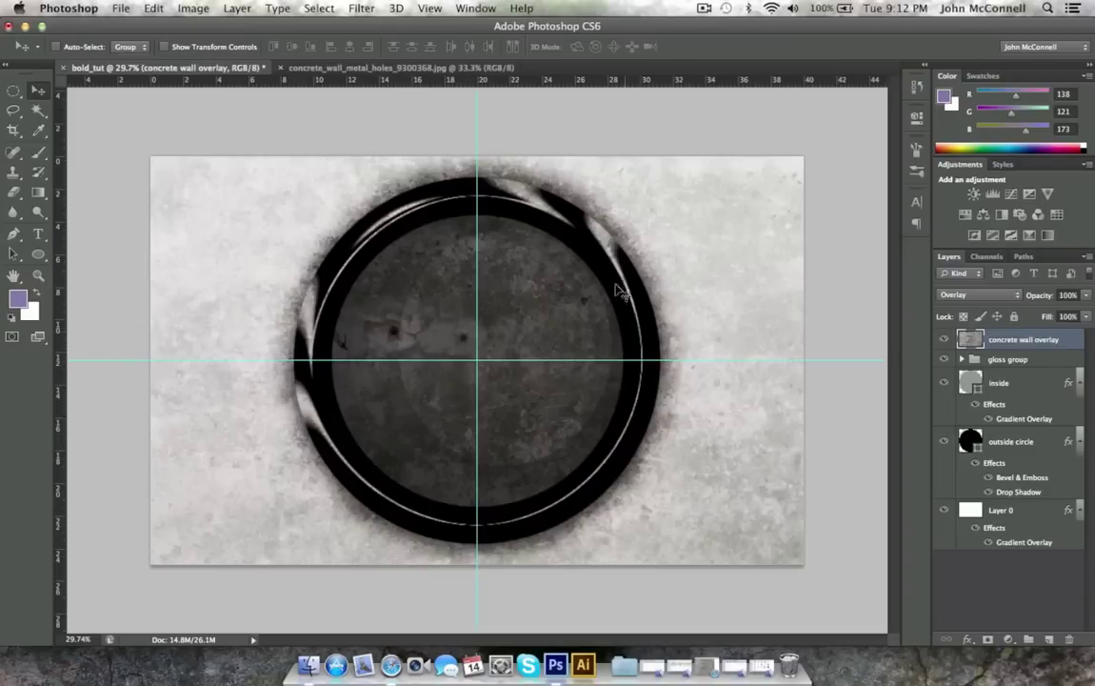
pyautogui.click(118, 8)
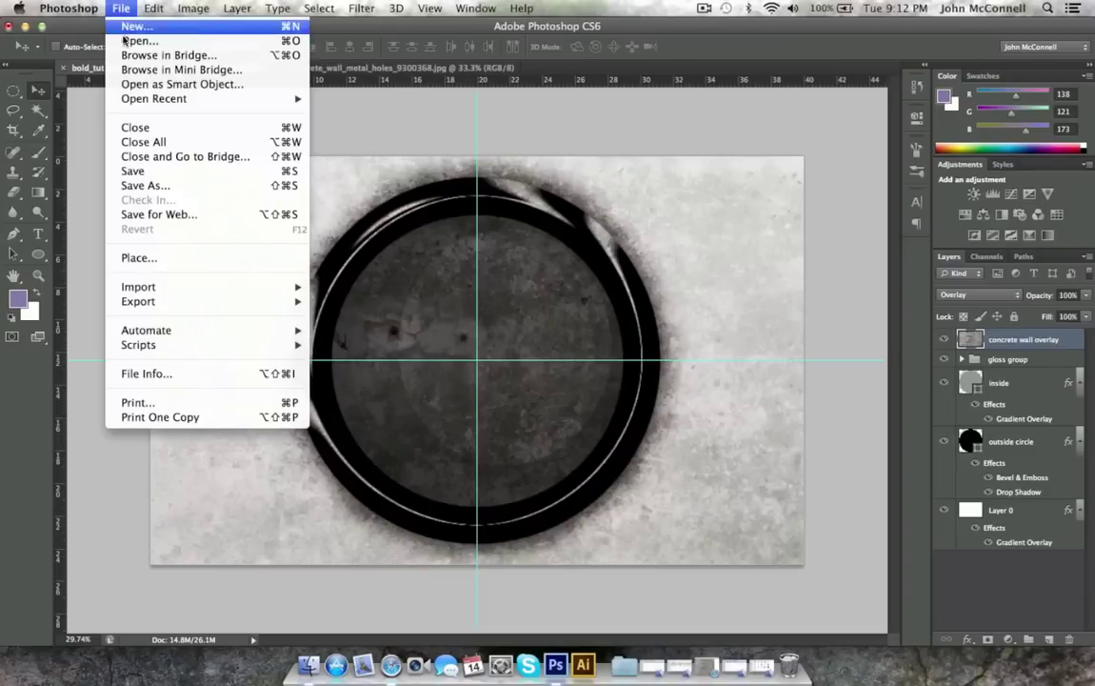
pyautogui.click(136, 40)
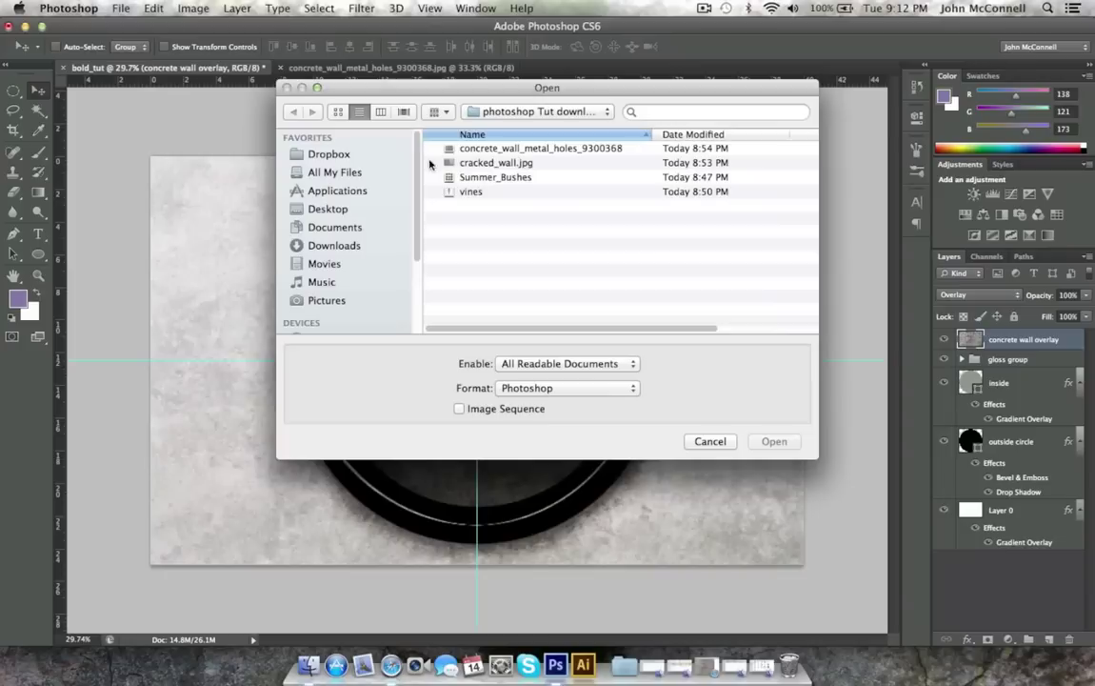
pyautogui.click(483, 163)
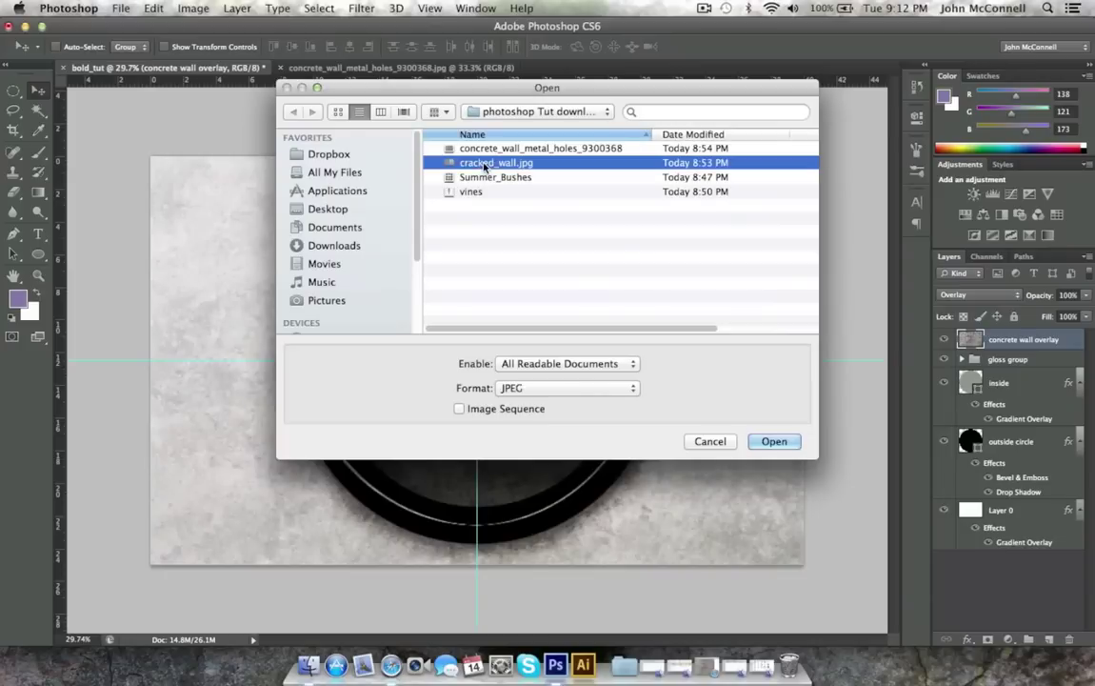
pyautogui.click(767, 441)
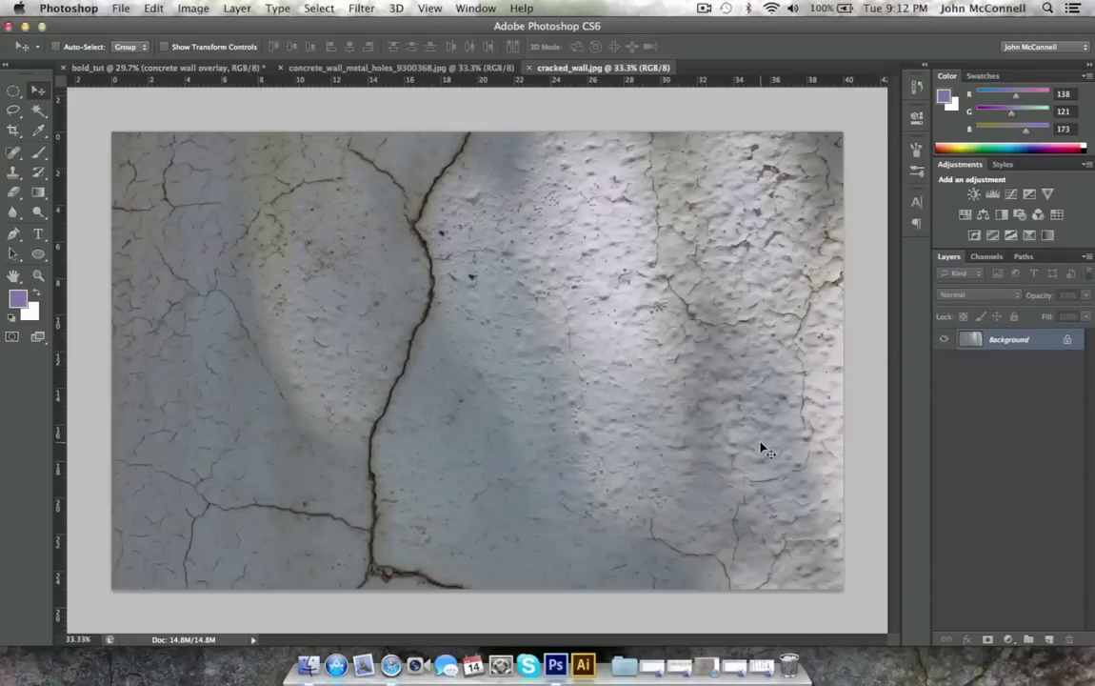
# Step: Paste the cracked wall into bold_tut as a new layer positioned to cover the canvas
pyautogui.moveTo(555, 73); pyautogui.dragTo(429, 76)
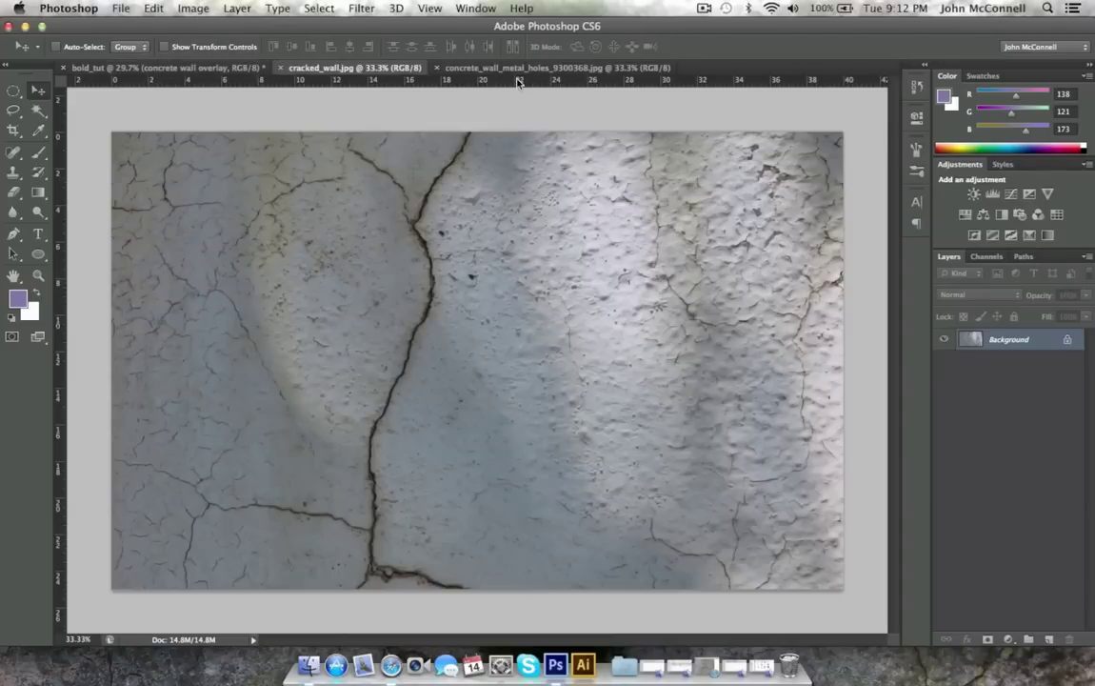
pyautogui.click(157, 68)
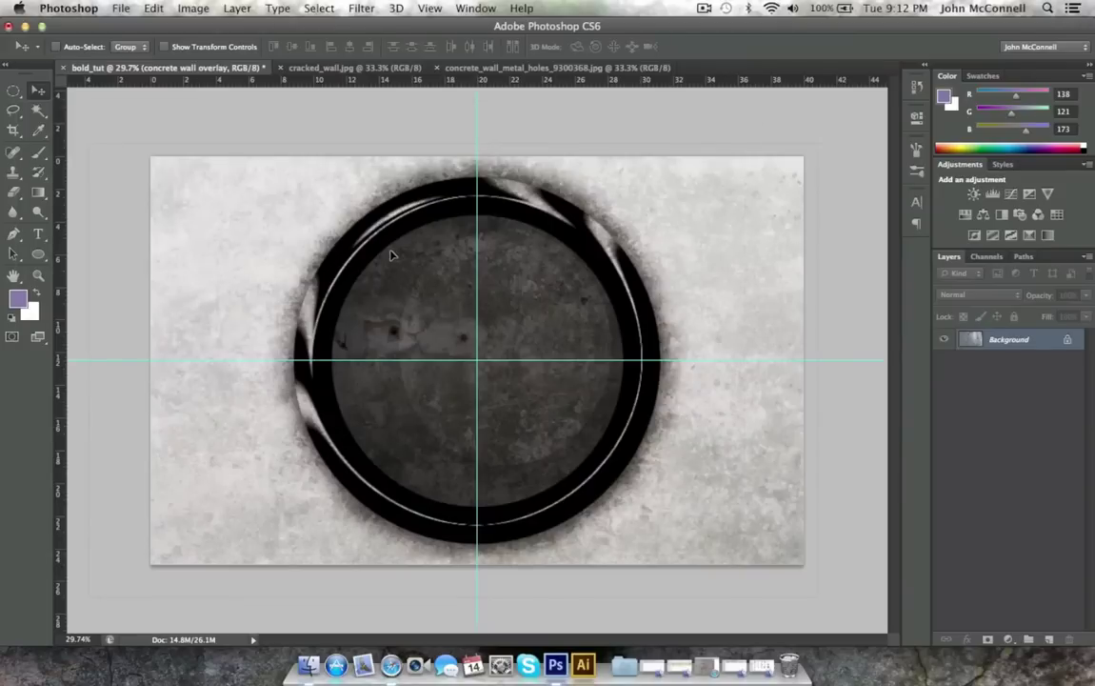
pyautogui.press('super+v')
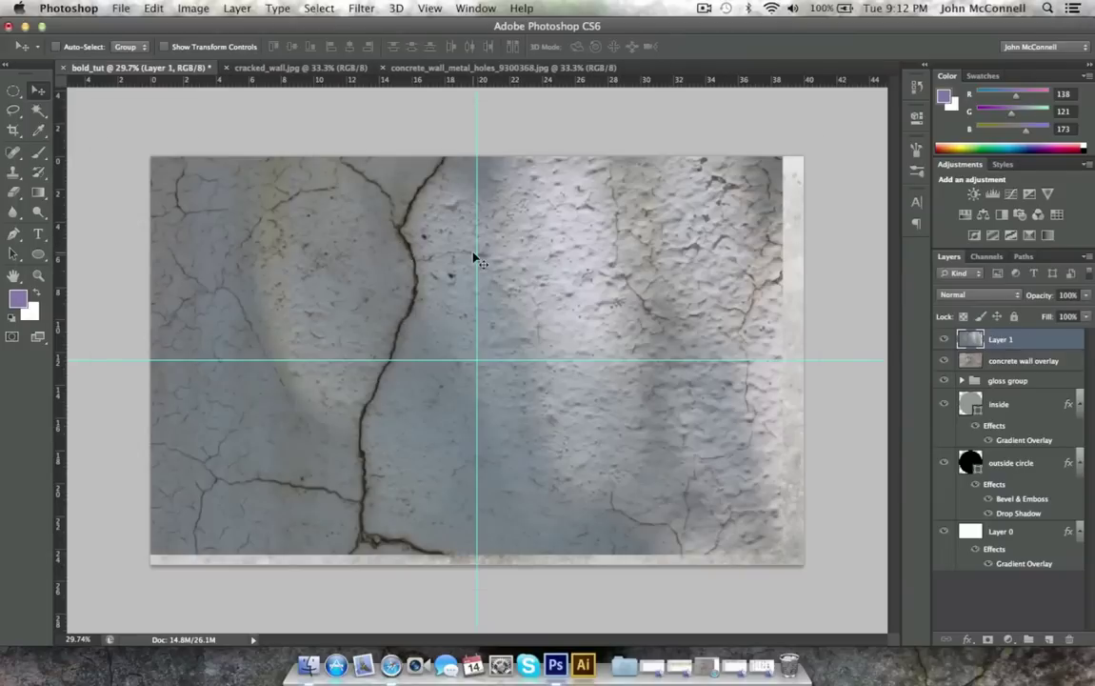
pyautogui.moveTo(312, 258); pyautogui.dragTo(333, 270)
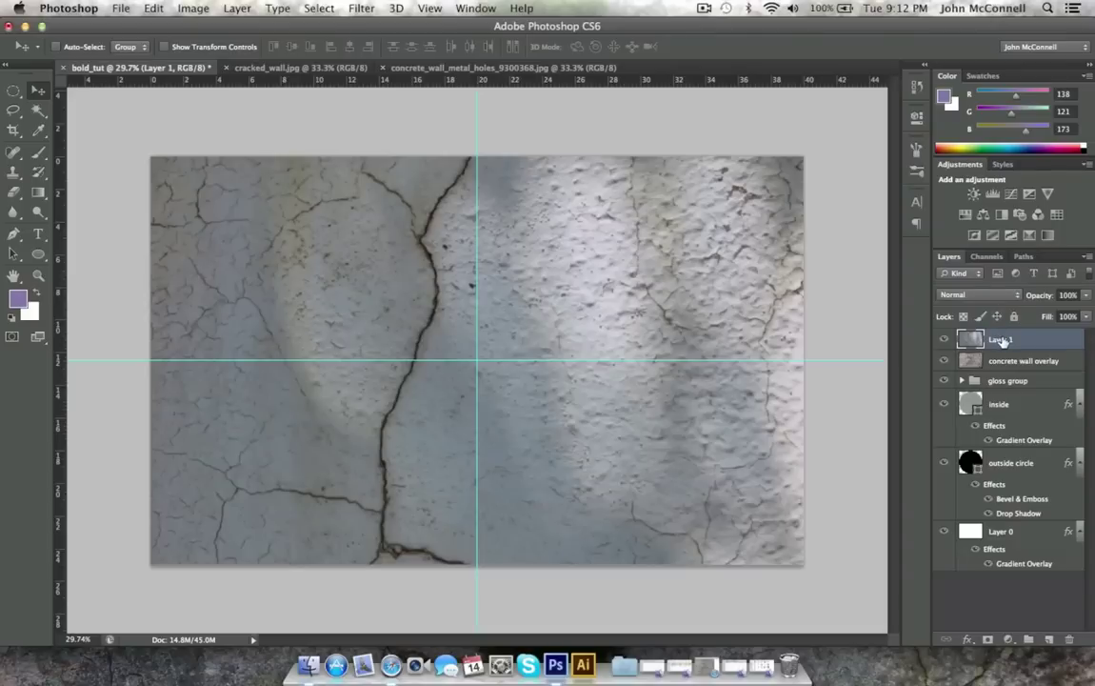
# Step: Rename the layer 'cracked layer', set it to Multiply, lower its opacity, and place it below concrete wall overlay
pyautogui.doubleClick(1000, 340)
pyautogui.press('Return')
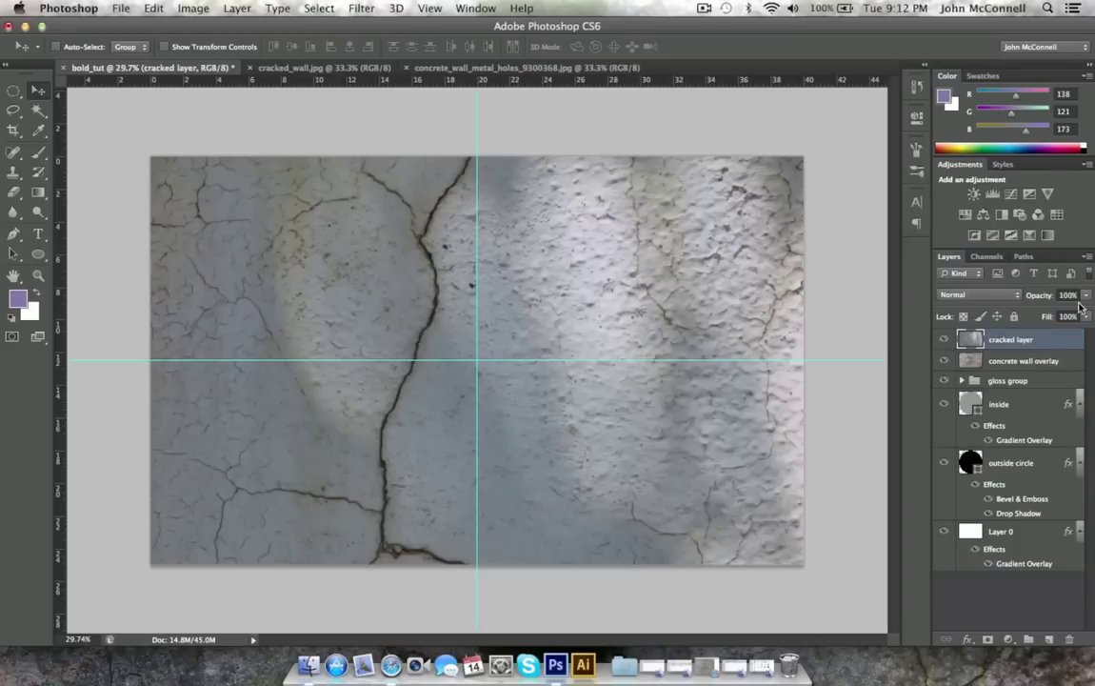
pyautogui.click(975, 297)
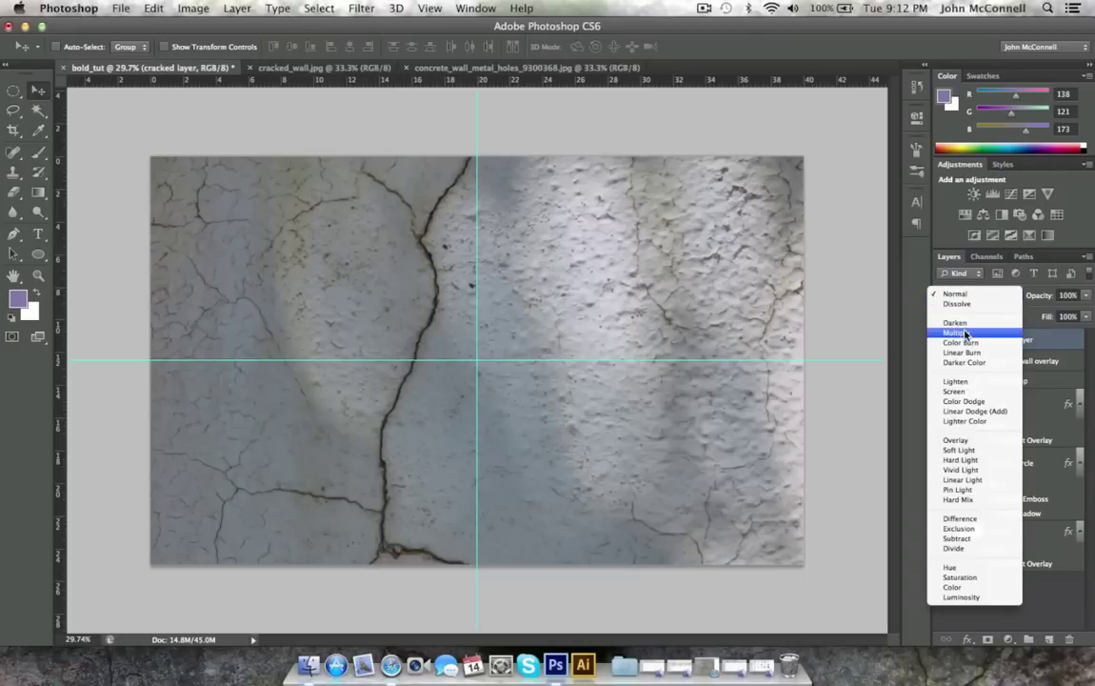
pyautogui.click(966, 333)
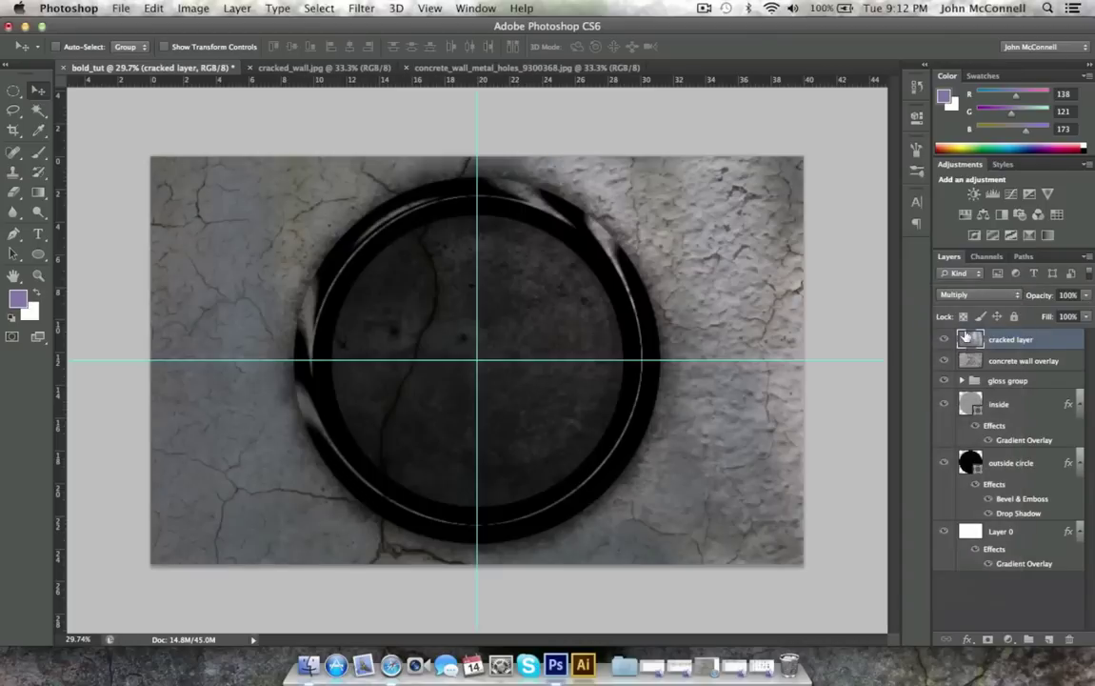
pyautogui.click(1086, 296)
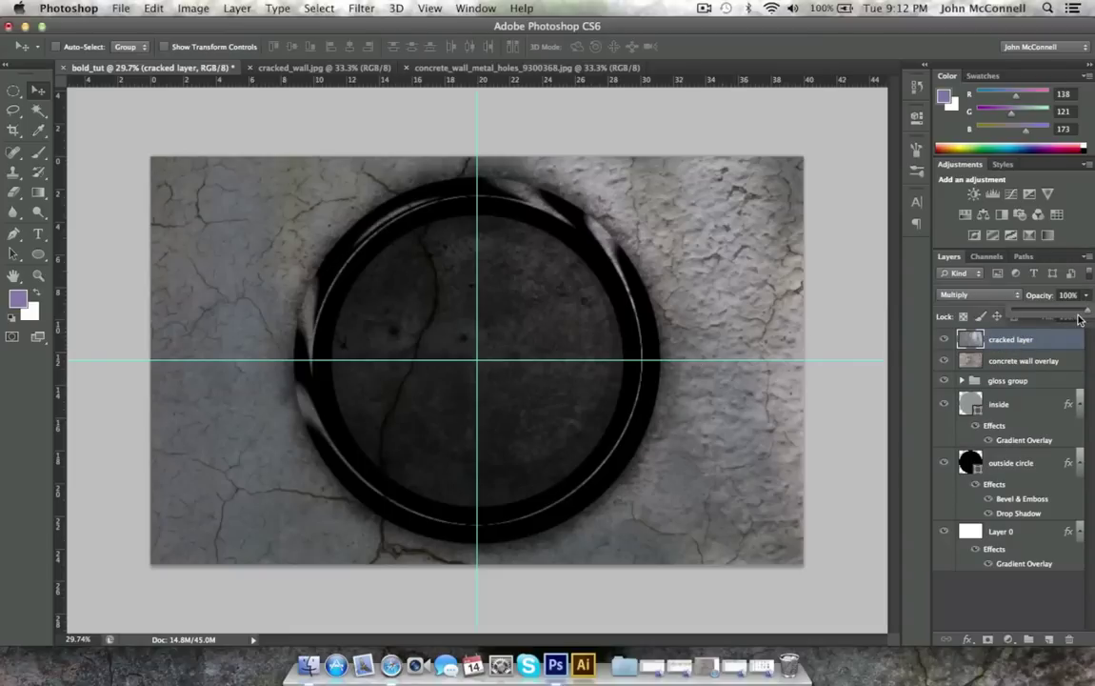
pyautogui.moveTo(1090, 316)
pyautogui.mouseDown()
pyautogui.moveTo(1007, 311)
pyautogui.moveTo(1091, 315)
pyautogui.mouseUp()
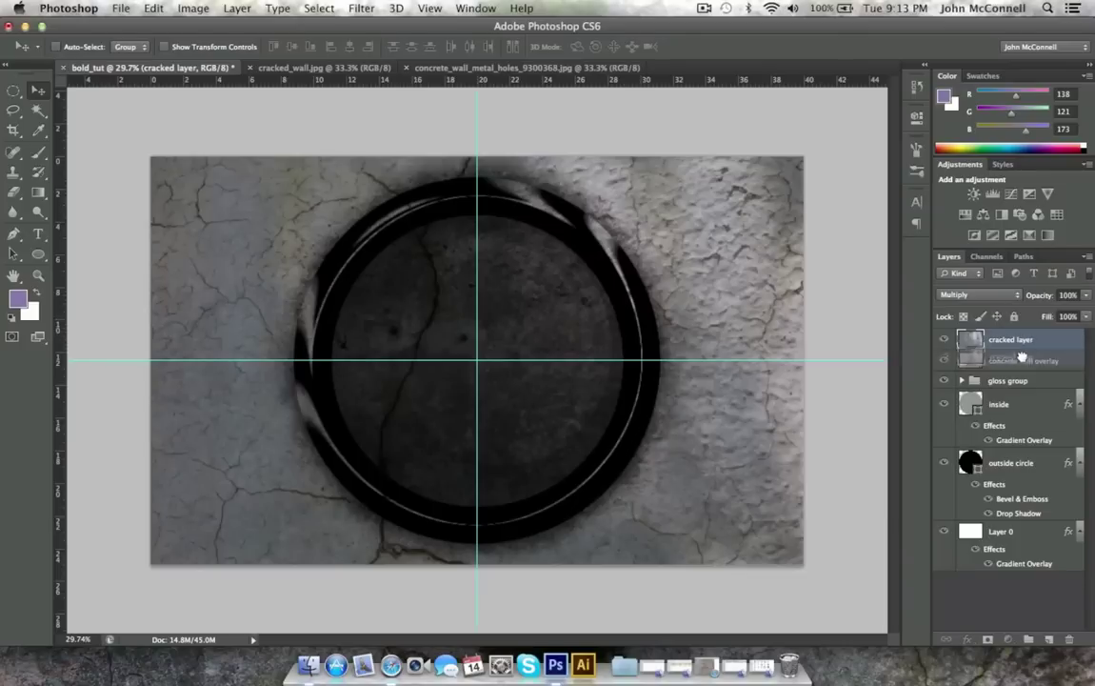
pyautogui.moveTo(1010, 340); pyautogui.dragTo(1024, 369)
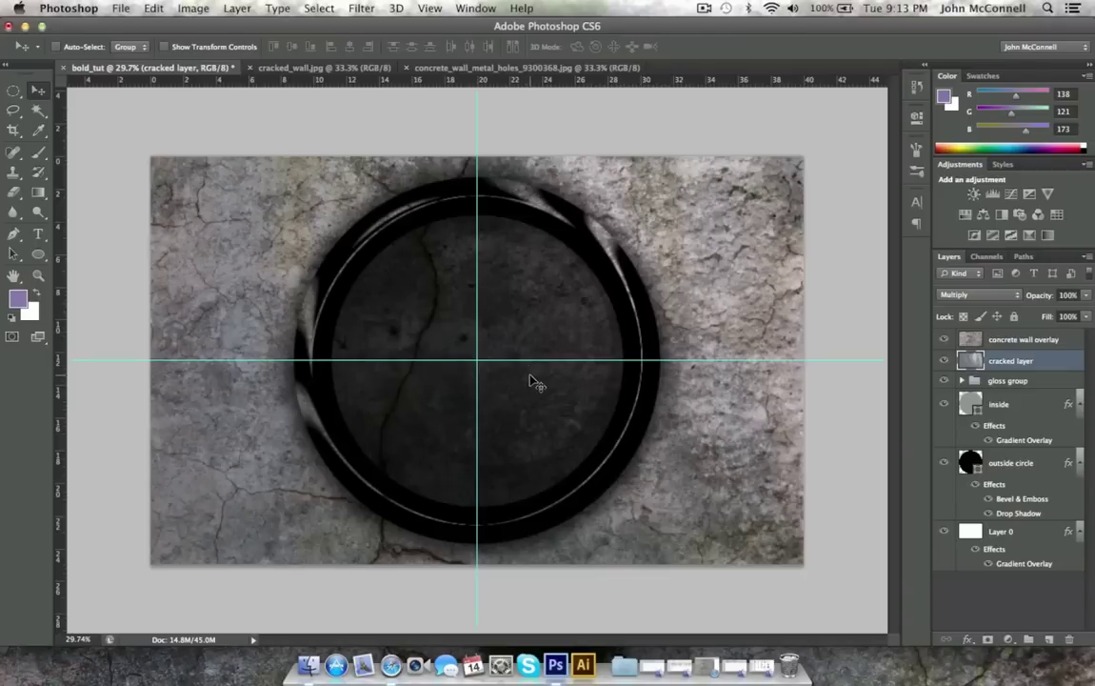
# Step: Open bolddesignLogo.ai from the Desktop's photoshop art folder
pyautogui.click(120, 9)
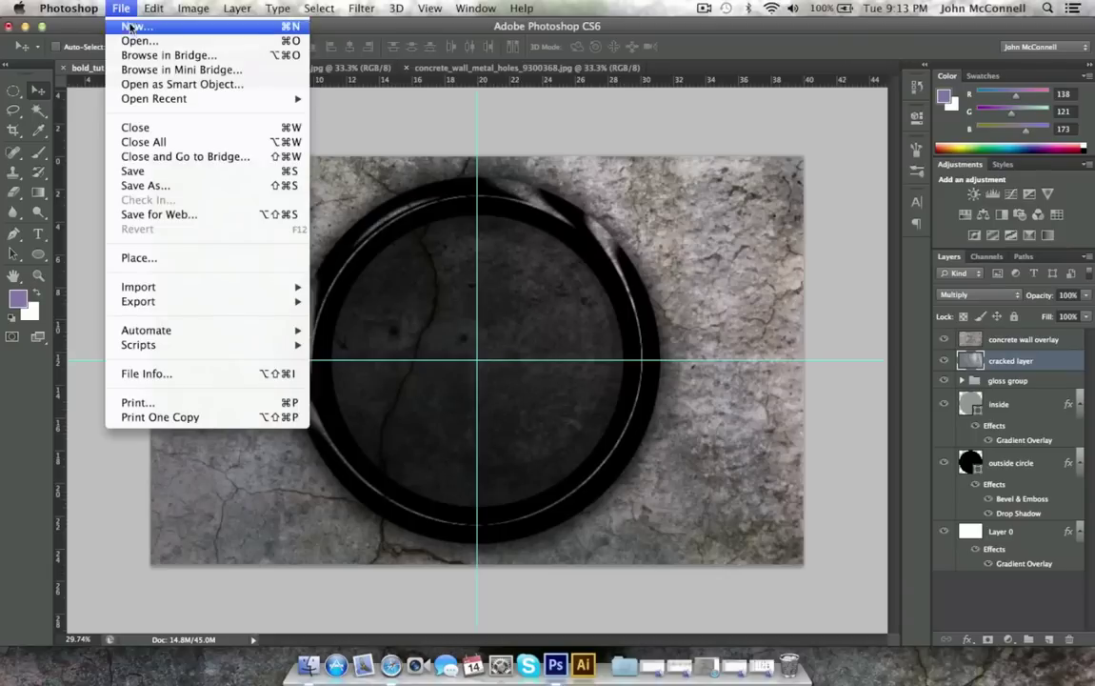
pyautogui.click(136, 42)
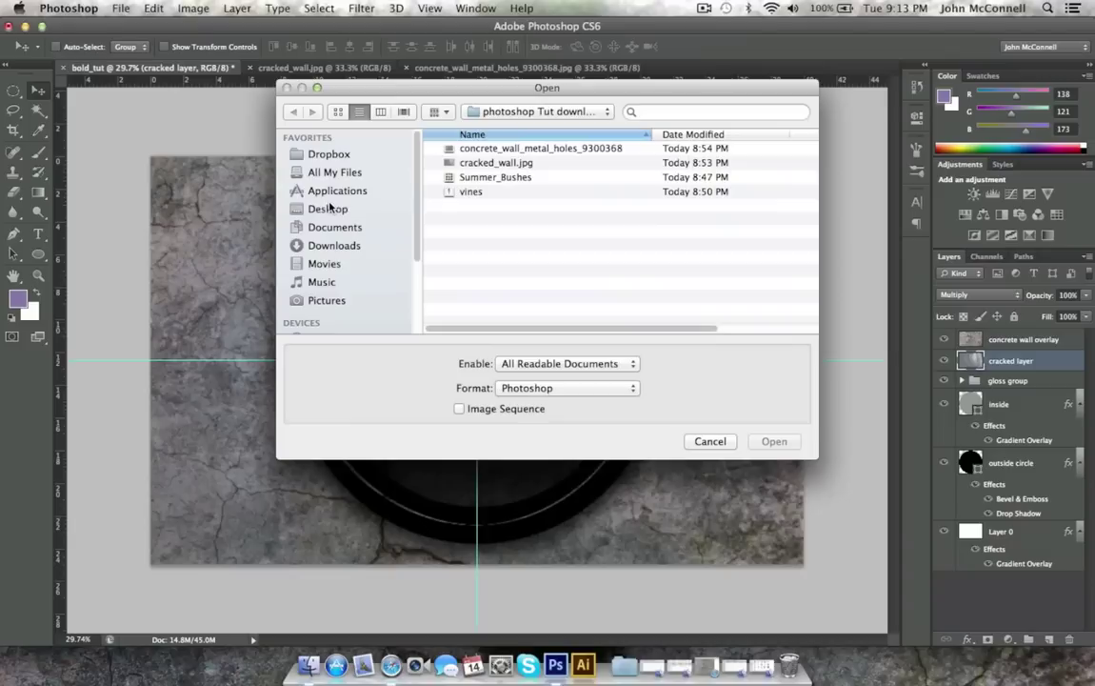
pyautogui.click(329, 209)
pyautogui.doubleClick(452, 192)
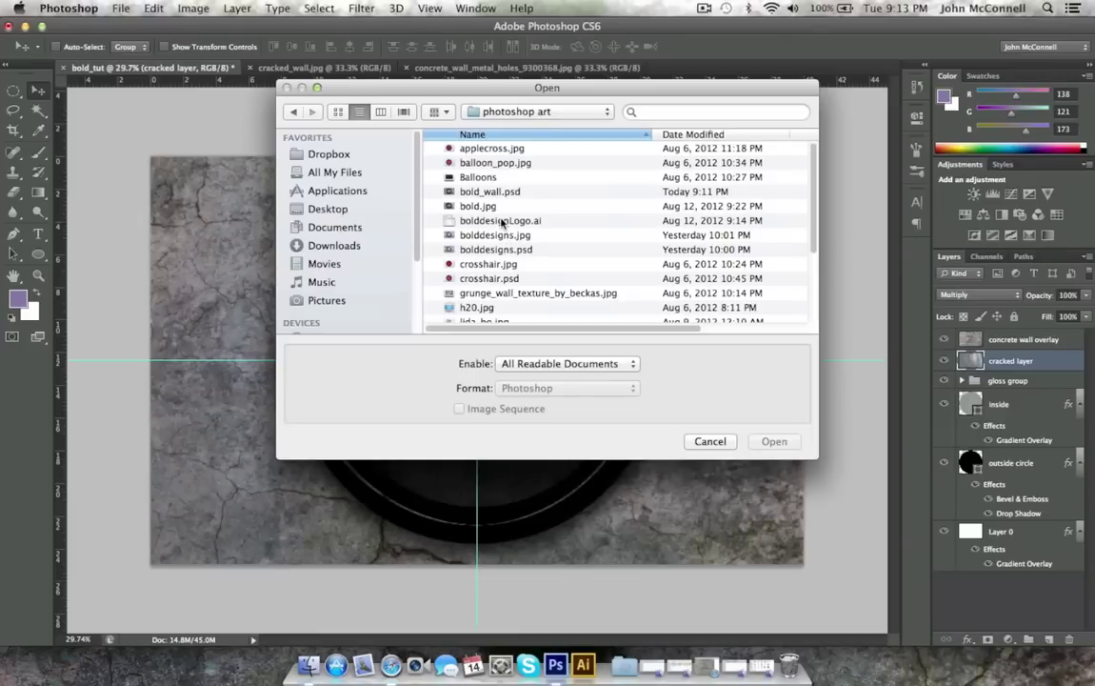
pyautogui.doubleClick(502, 222)
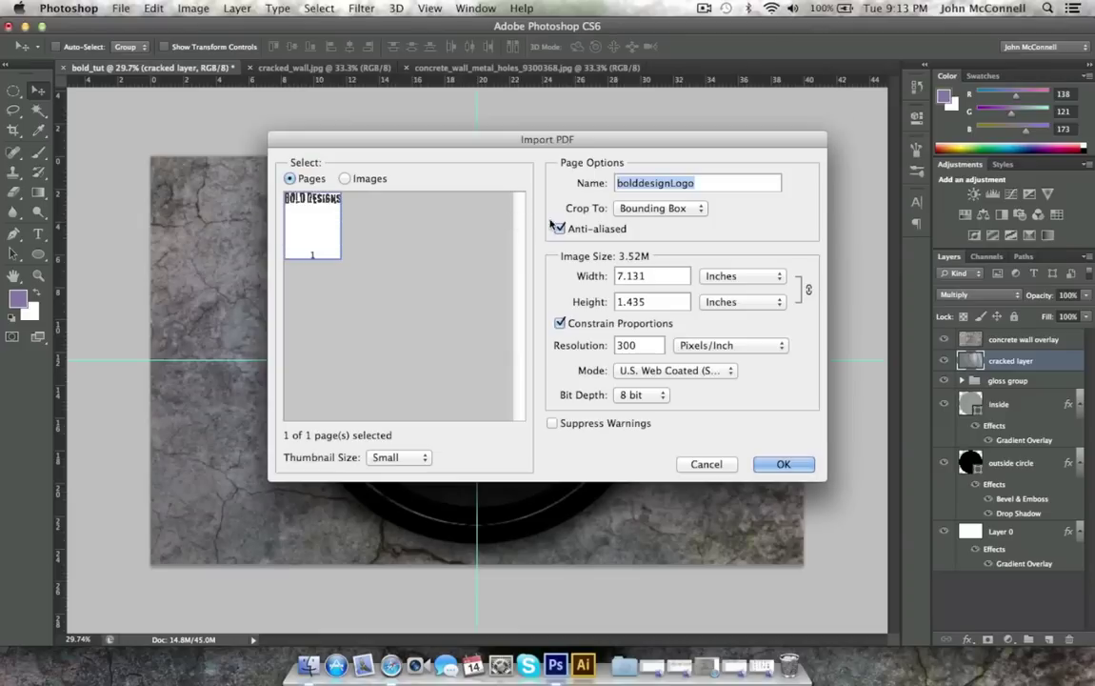
# Step: Import the logo at default settings and drag it into bold_tut as a new layer
pyautogui.click(776, 464)
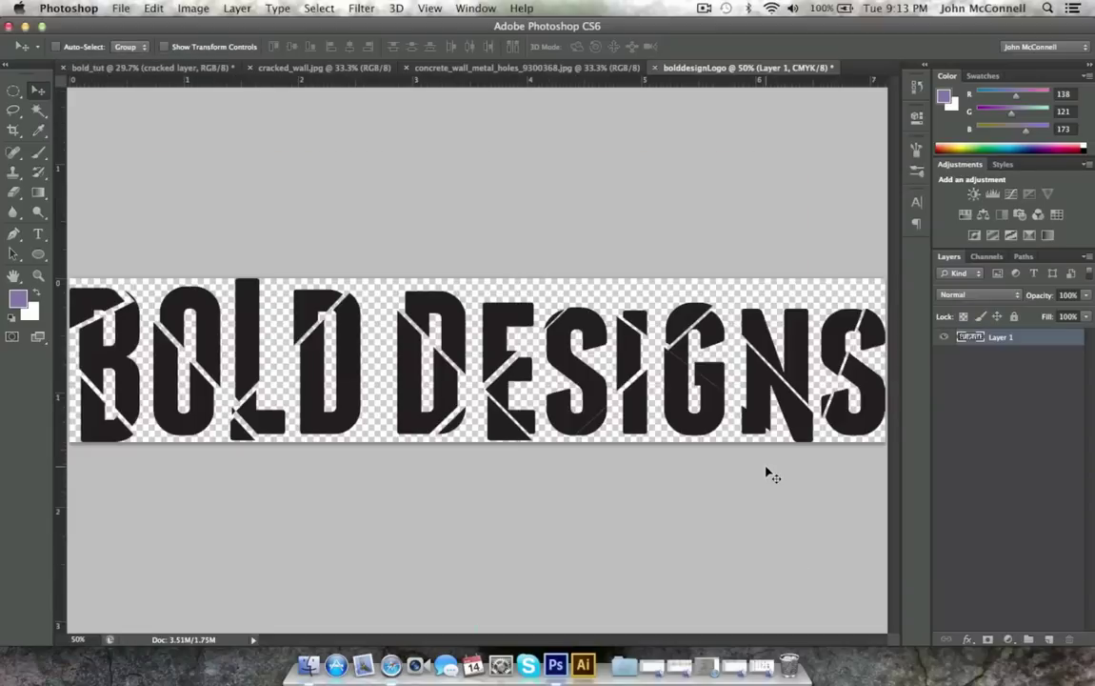
pyautogui.moveTo(694, 75); pyautogui.dragTo(583, 93)
pyautogui.moveTo(583, 139); pyautogui.dragTo(187, 314)
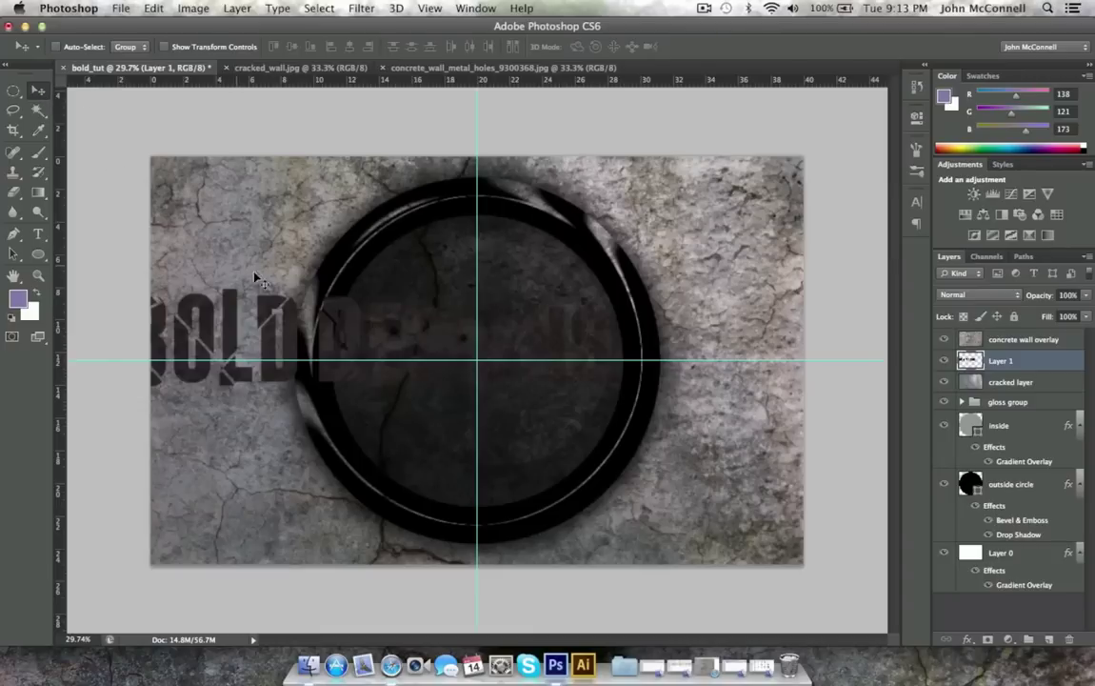
# Step: Centre the BOLD DESIGNS logo across the circle and fill its letters white
pyautogui.moveTo(344, 349); pyautogui.dragTo(425, 360)
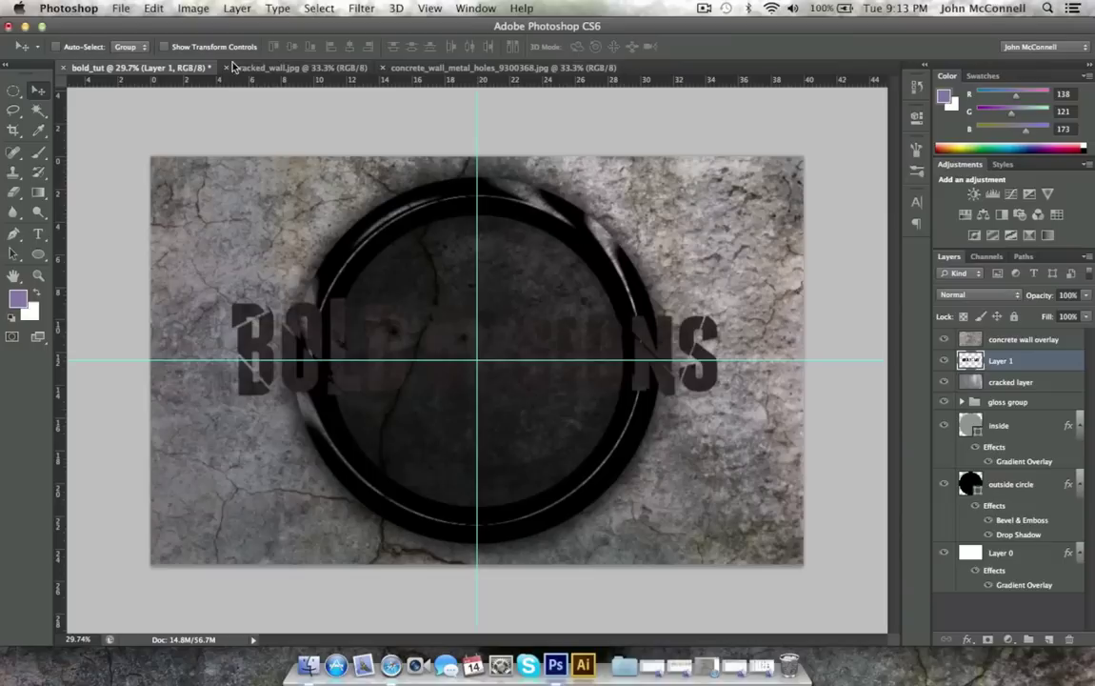
pyautogui.keyDown('super'); pyautogui.click(969, 359); pyautogui.keyUp('super')
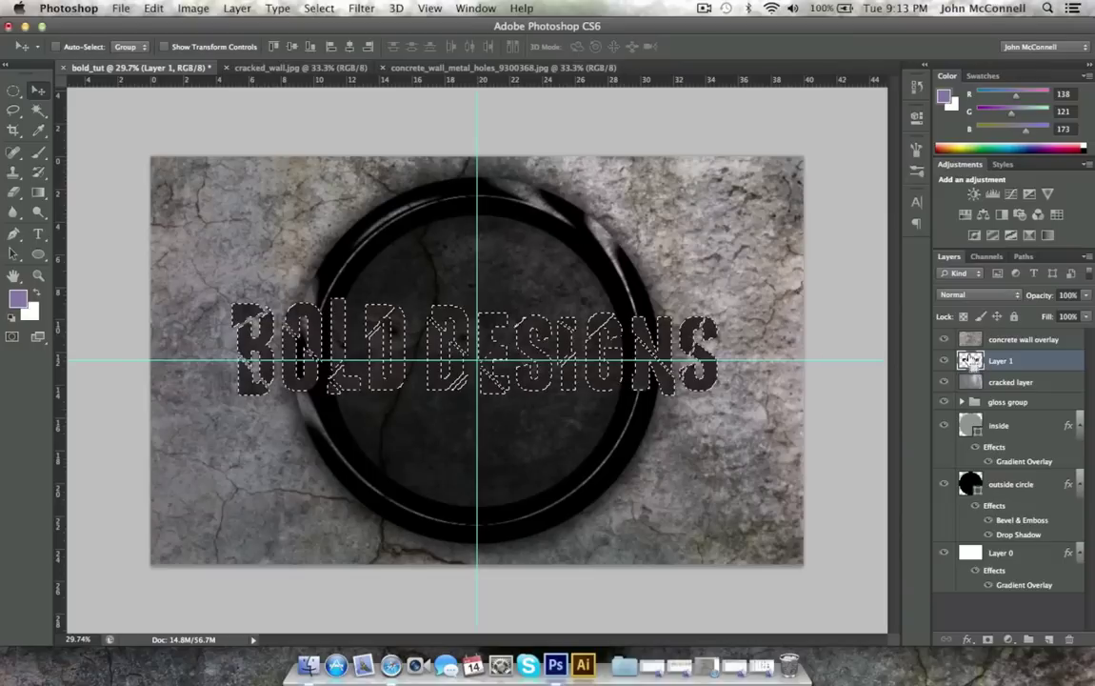
pyautogui.click(154, 8)
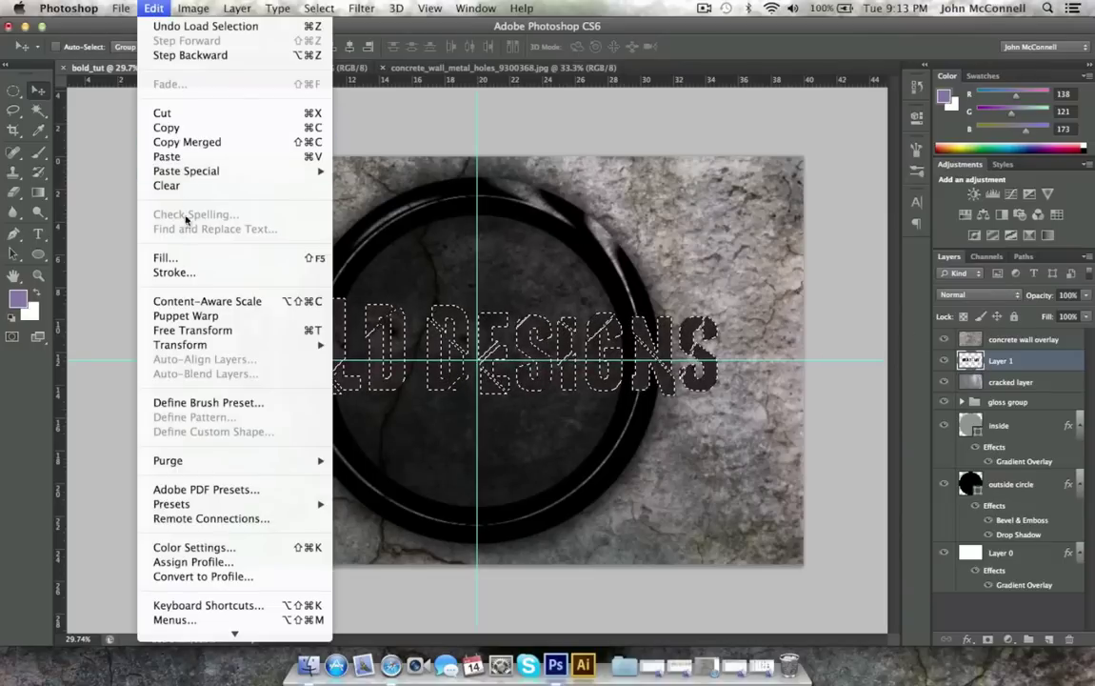
pyautogui.click(162, 233)
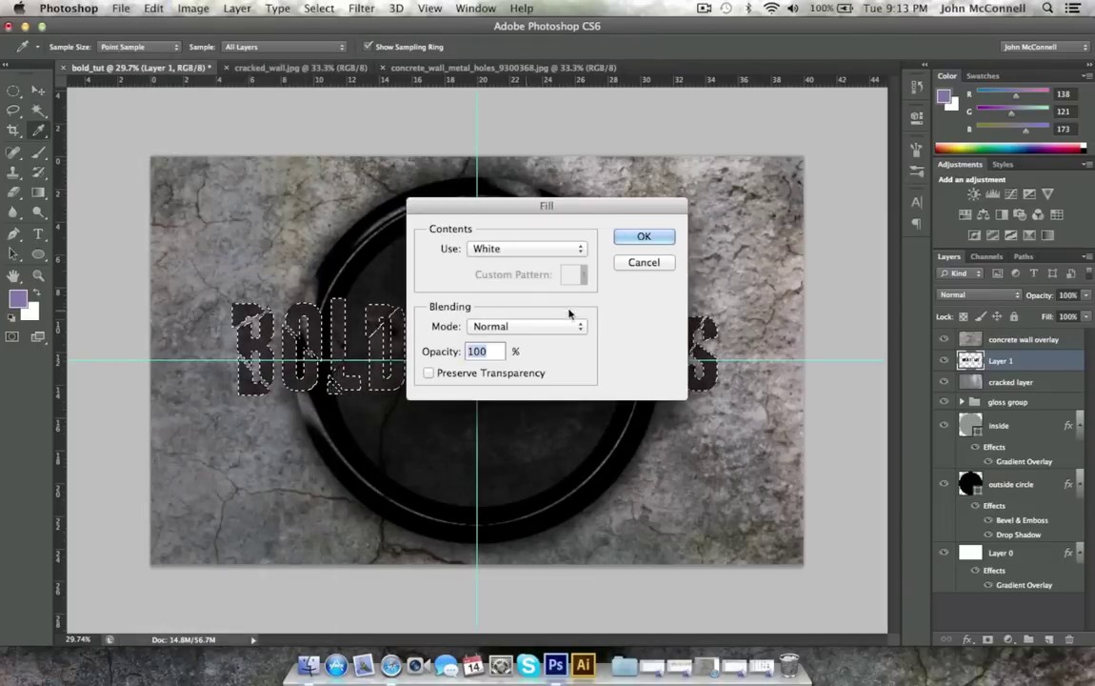
pyautogui.click(643, 236)
pyautogui.press('v')
pyautogui.press('super+d')
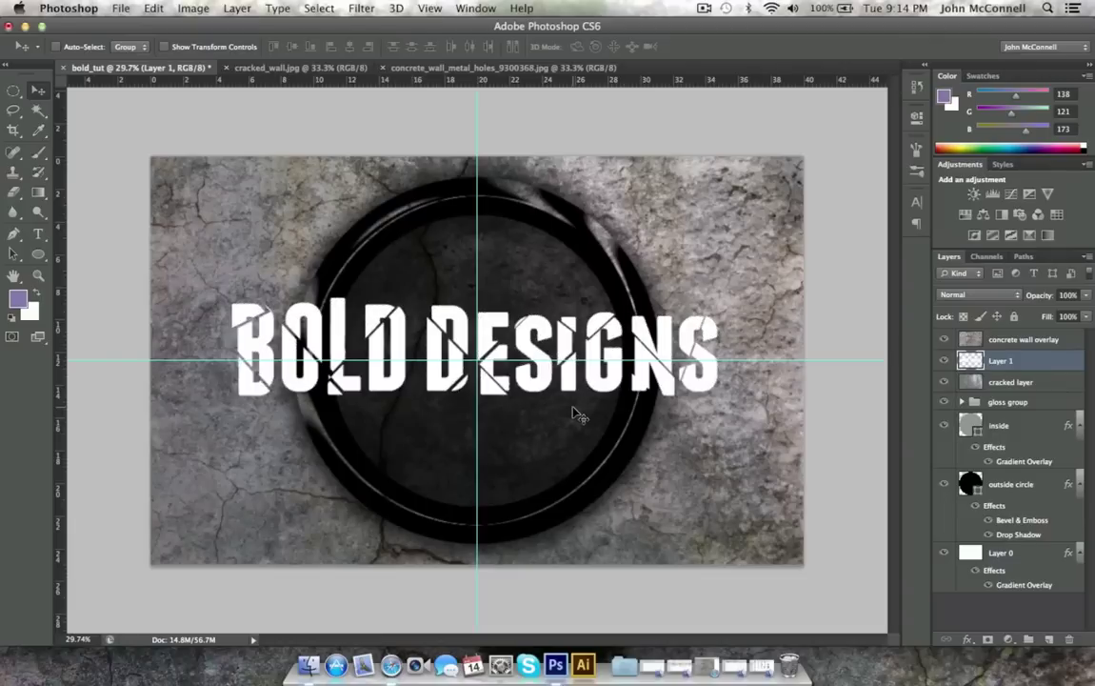
# Step: Scale the text down to about 61%, apply it, and nudge it slightly lower
pyautogui.press('super+t')
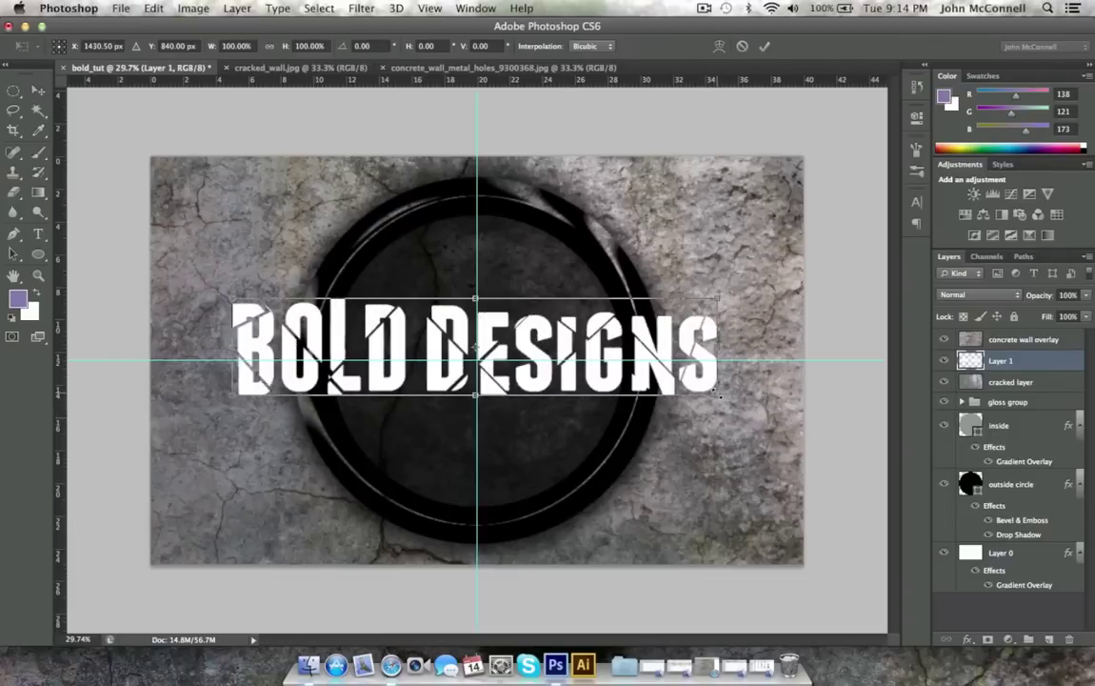
pyautogui.moveTo(719, 392); pyautogui.dragTo(629, 377)
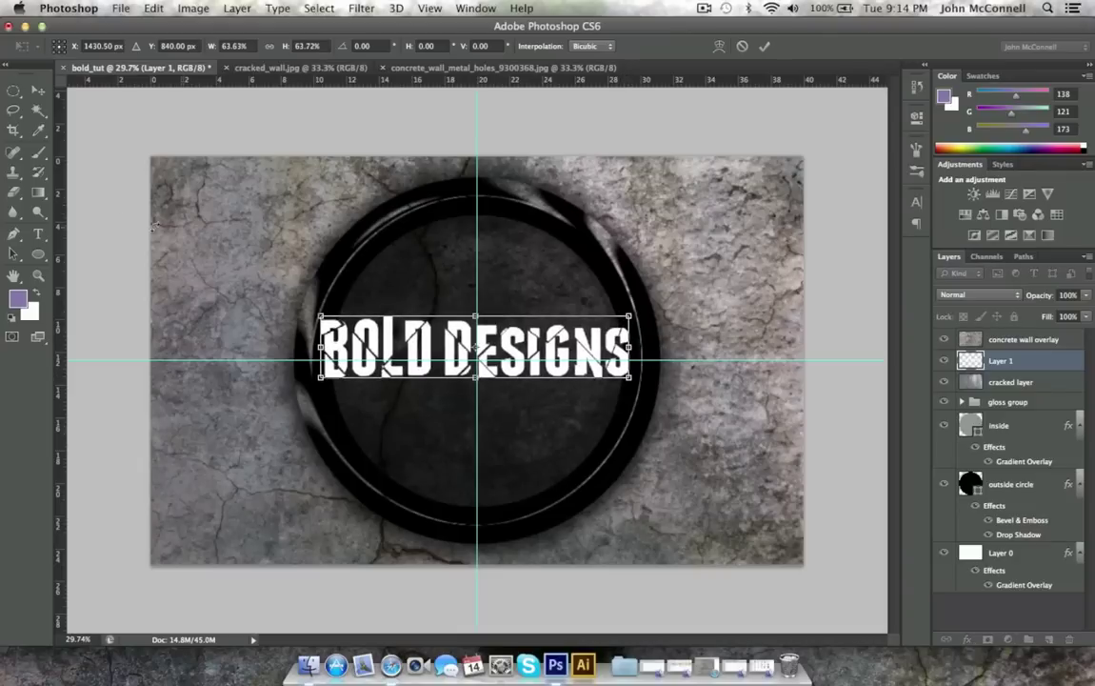
pyautogui.click(38, 90)
pyautogui.click(675, 241)
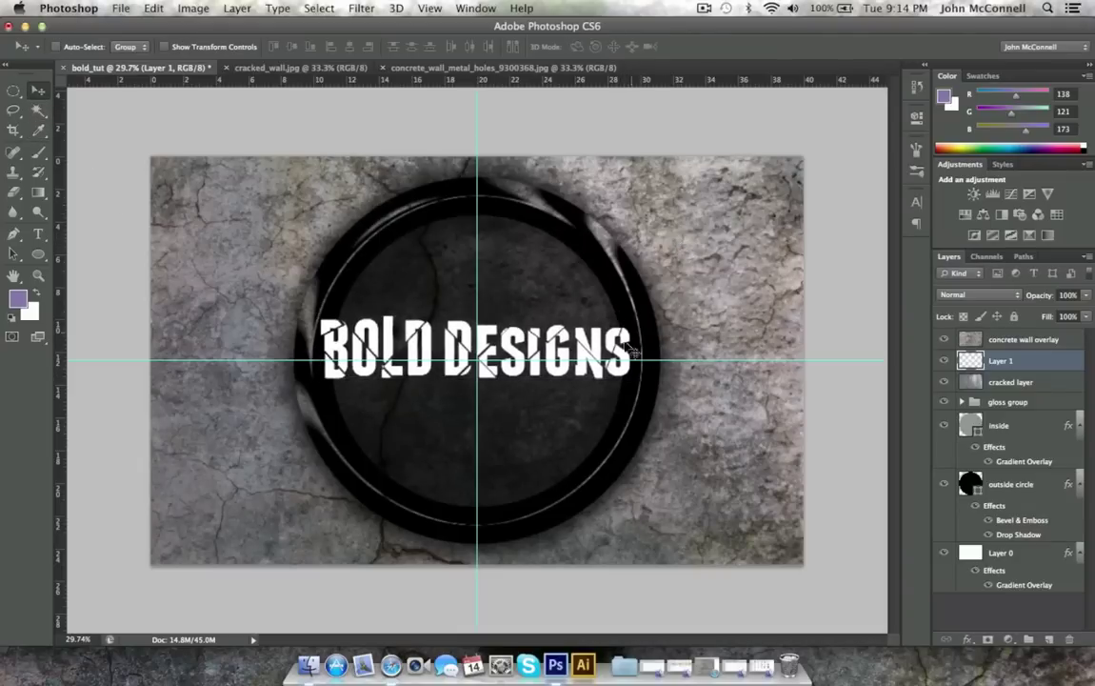
pyautogui.press('Down')
pyautogui.press('Down')
pyautogui.press('Down')
pyautogui.press('Down')
pyautogui.press('Down')
pyautogui.press('Down')
pyautogui.press('Down')
pyautogui.press('Down')
pyautogui.press('Down')
pyautogui.press('Down')
pyautogui.press('Down')
pyautogui.press('Down')
pyautogui.press('Down')
pyautogui.press('Down')
pyautogui.press('Down')
pyautogui.press('Down')
pyautogui.press('Down')
pyautogui.press('Down')
pyautogui.press('Down')
pyautogui.press('Down')
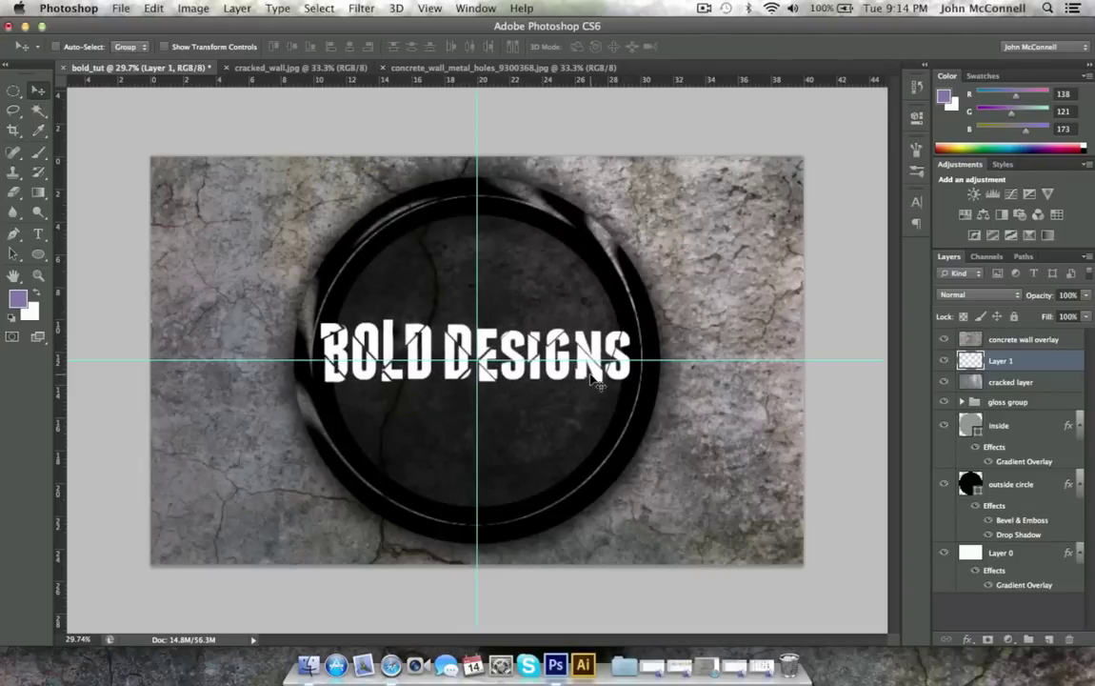
pyautogui.press('Down')
pyautogui.press('Down')
pyautogui.press('Down')
pyautogui.press('Down')
pyautogui.press('Down')
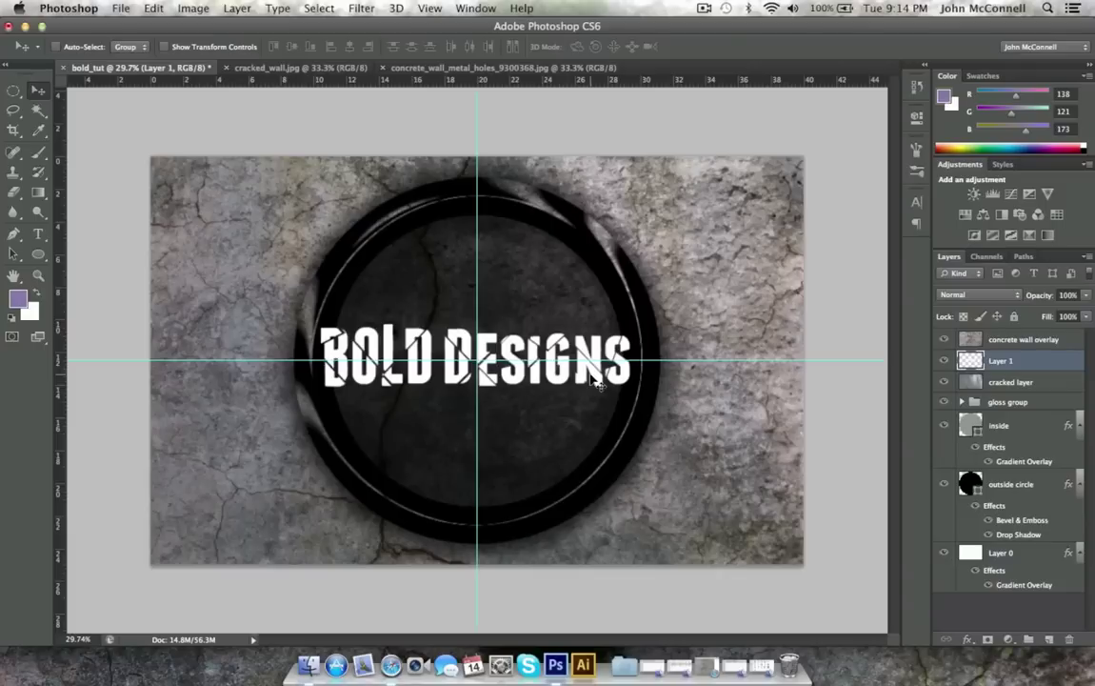
# Step: Rename Layer 1 to 'logo' and move it beneath the cracked layer
pyautogui.doubleClick(1007, 362)
pyautogui.press('BackSpace')
pyautogui.write('logo')
pyautogui.press('Return')
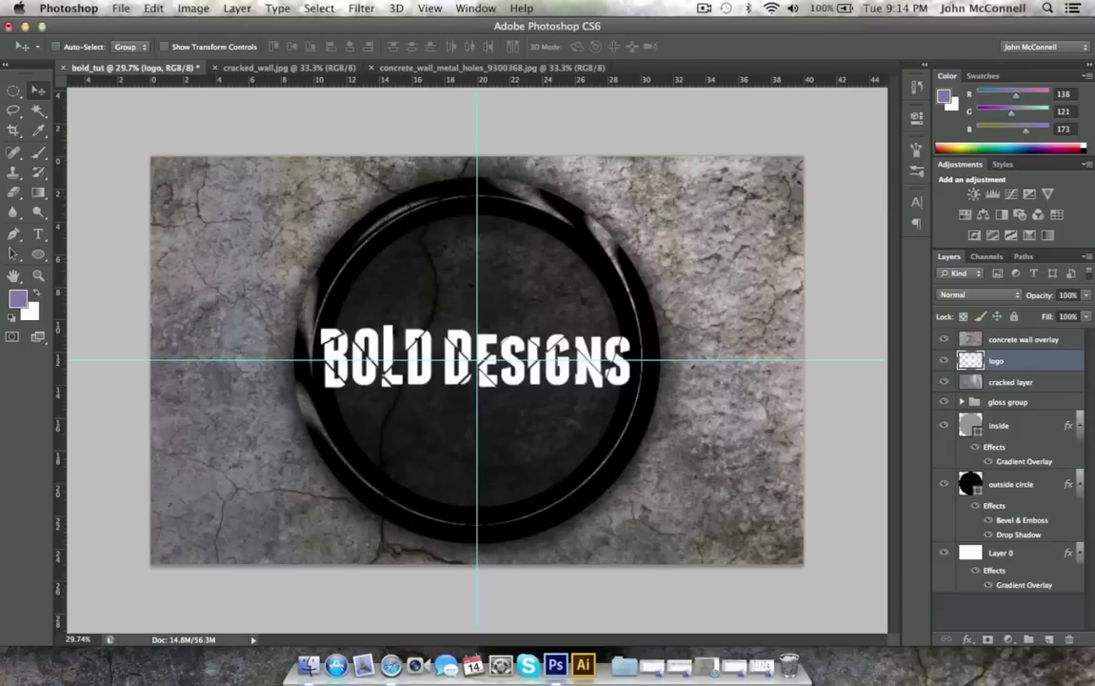
pyautogui.moveTo(996, 361); pyautogui.dragTo(1016, 391)
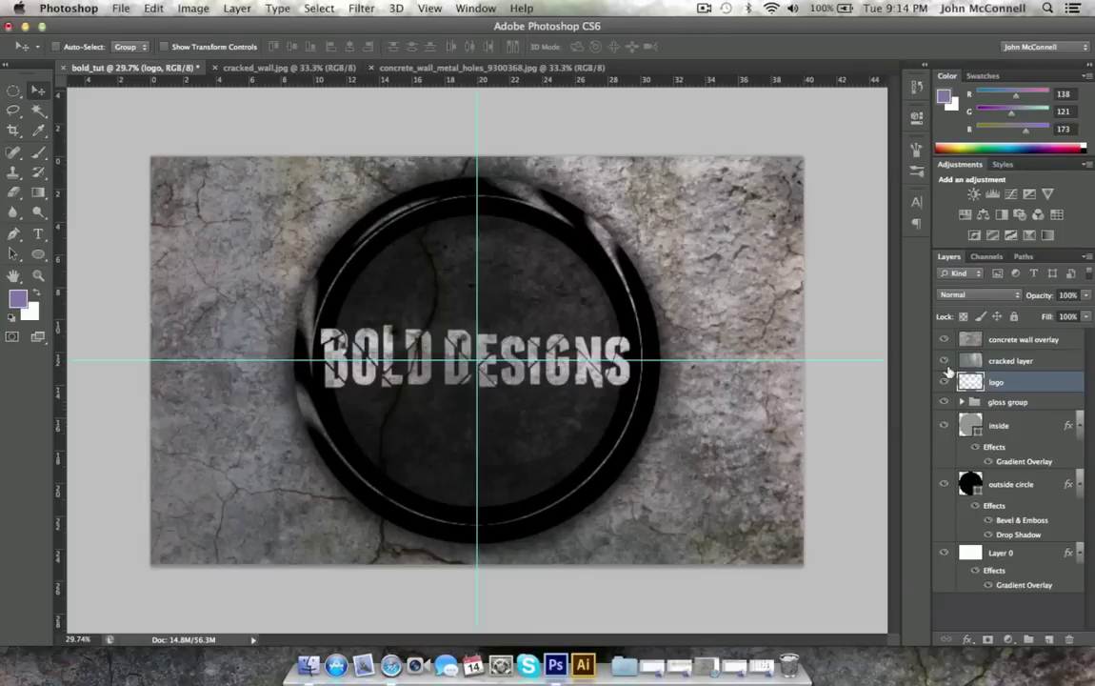
# Step: Delete the logo outside the inner circle and move the gloss group above it
pyautogui.click(969, 484)
pyautogui.keyDown('super'); pyautogui.click(970, 483); pyautogui.keyUp('super')
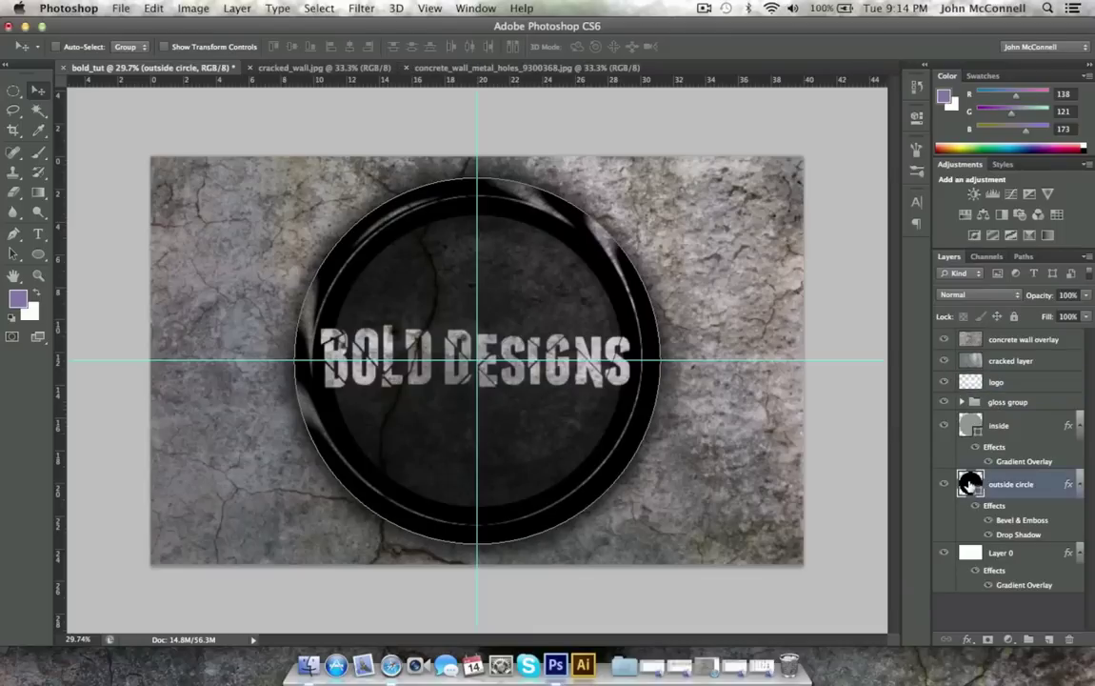
pyautogui.click(968, 426)
pyautogui.keyDown('super'); pyautogui.click(968, 426); pyautogui.keyUp('super')
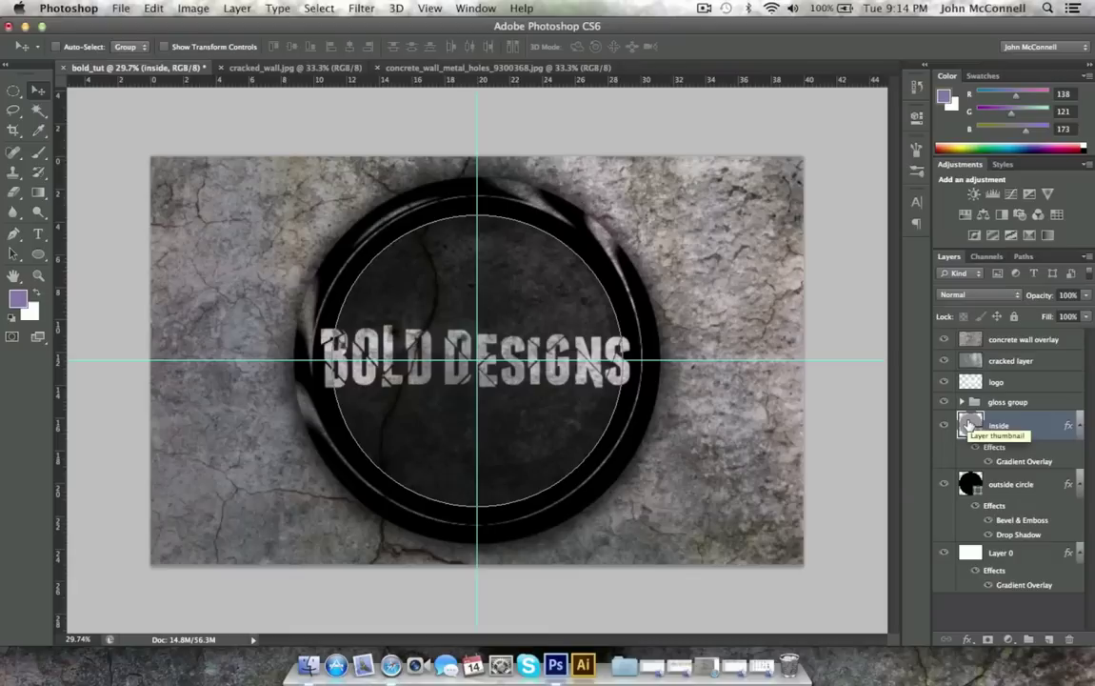
pyautogui.keyDown('super'); pyautogui.click(968, 425); pyautogui.keyUp('super')
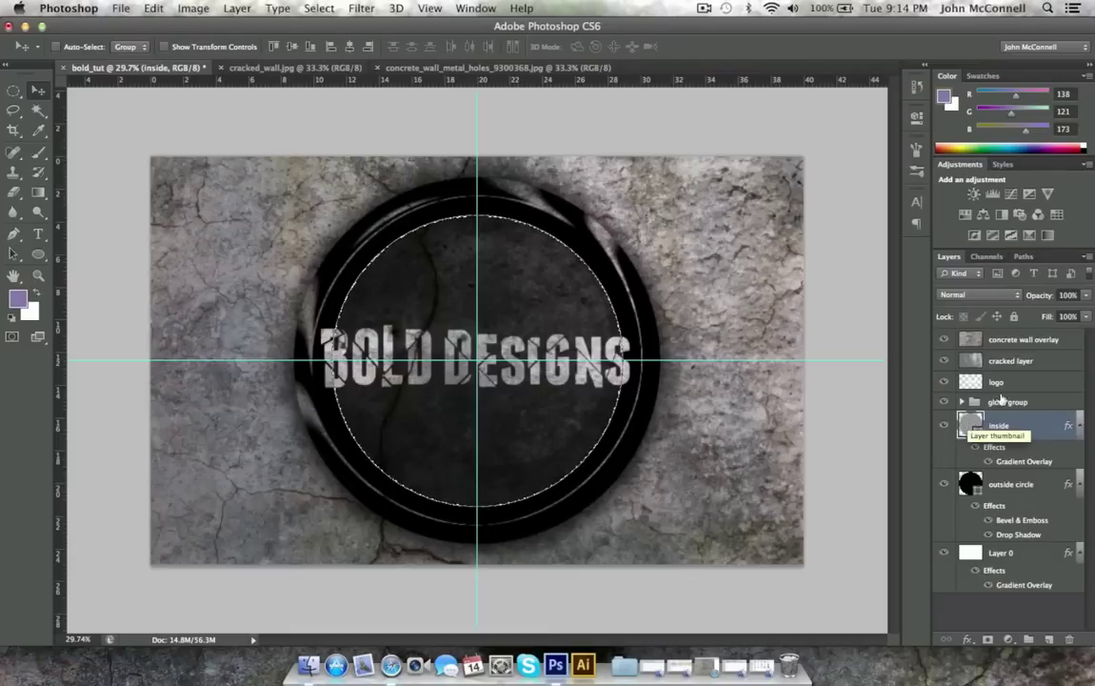
pyautogui.click(1000, 382)
pyautogui.click(319, 7)
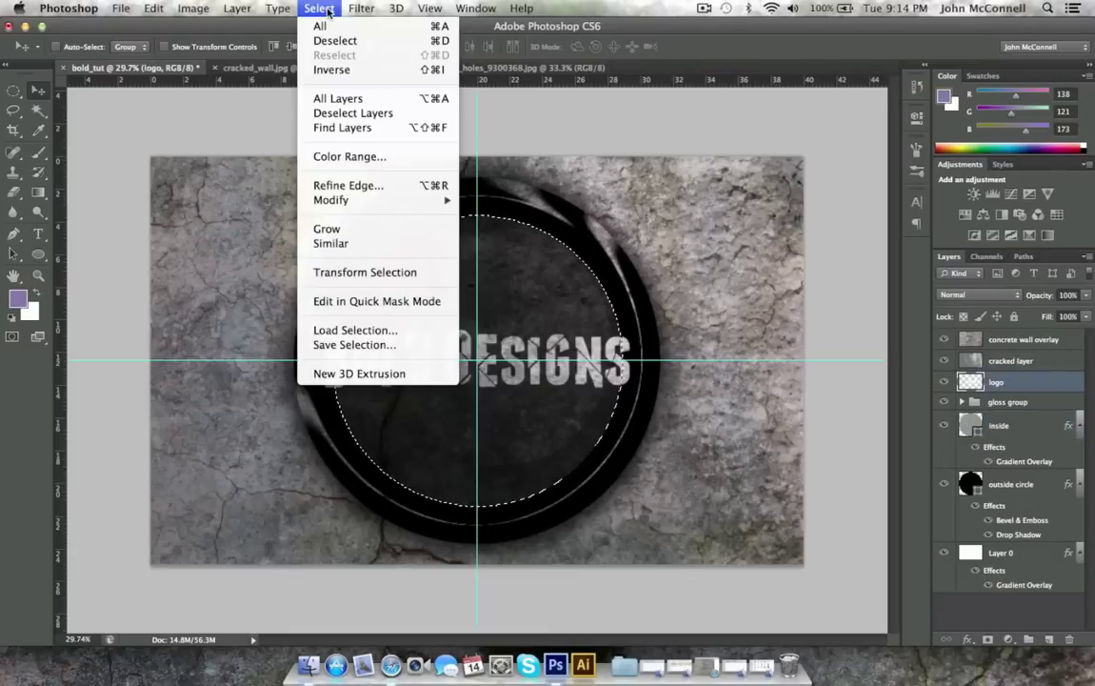
pyautogui.click(342, 70)
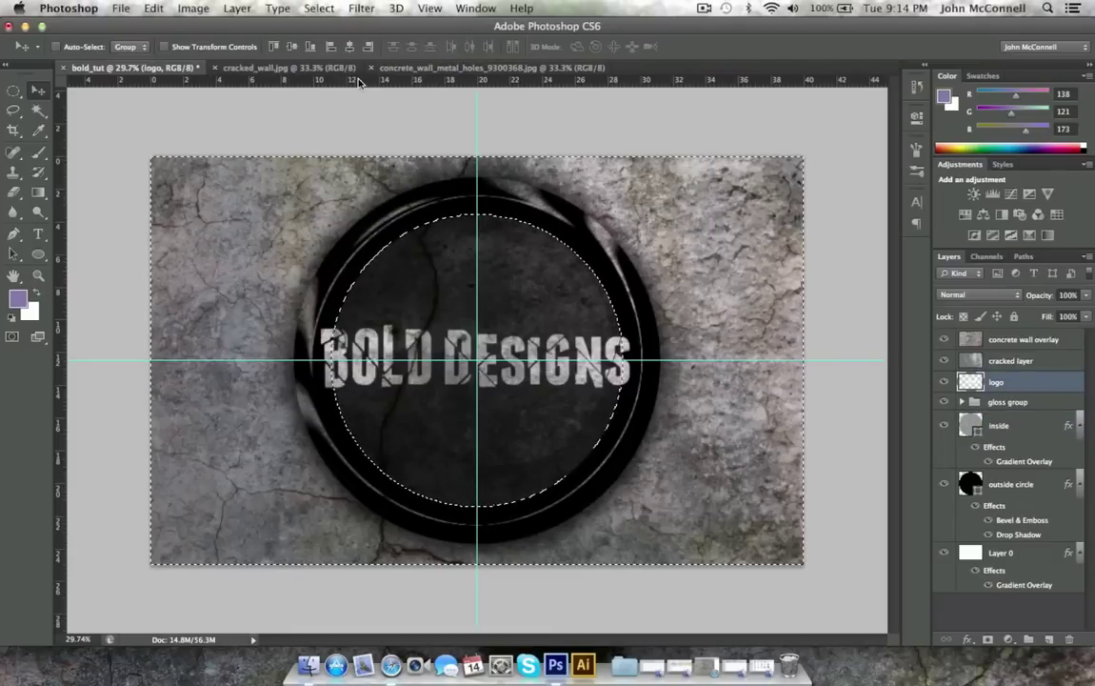
pyautogui.press('Delete')
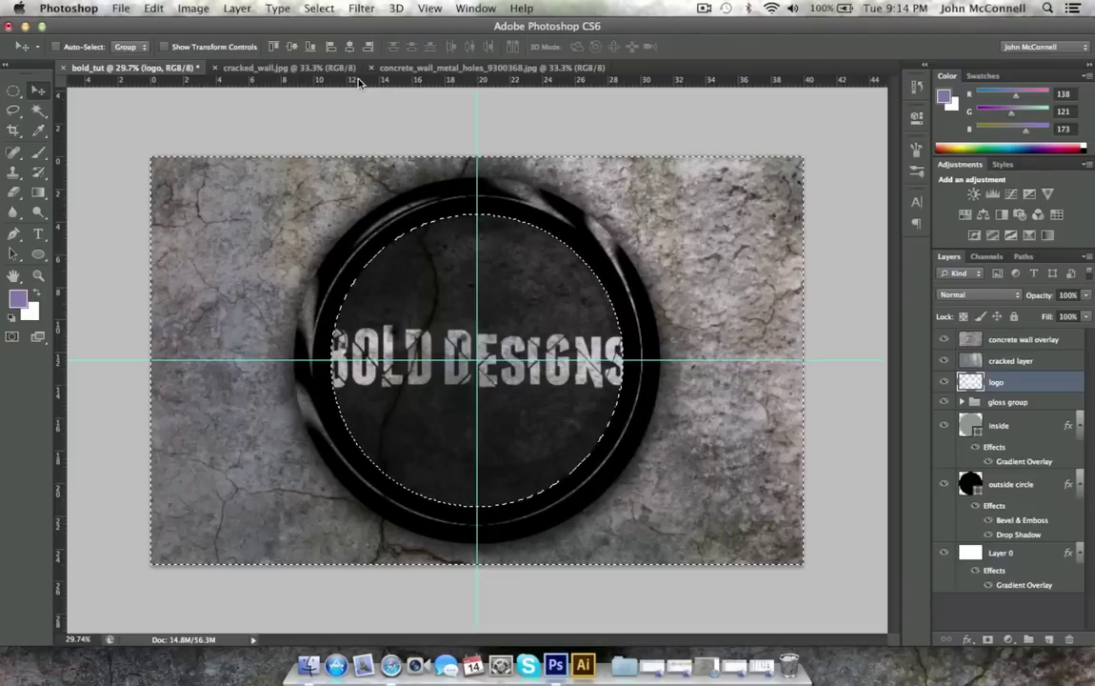
pyautogui.press('super+d')
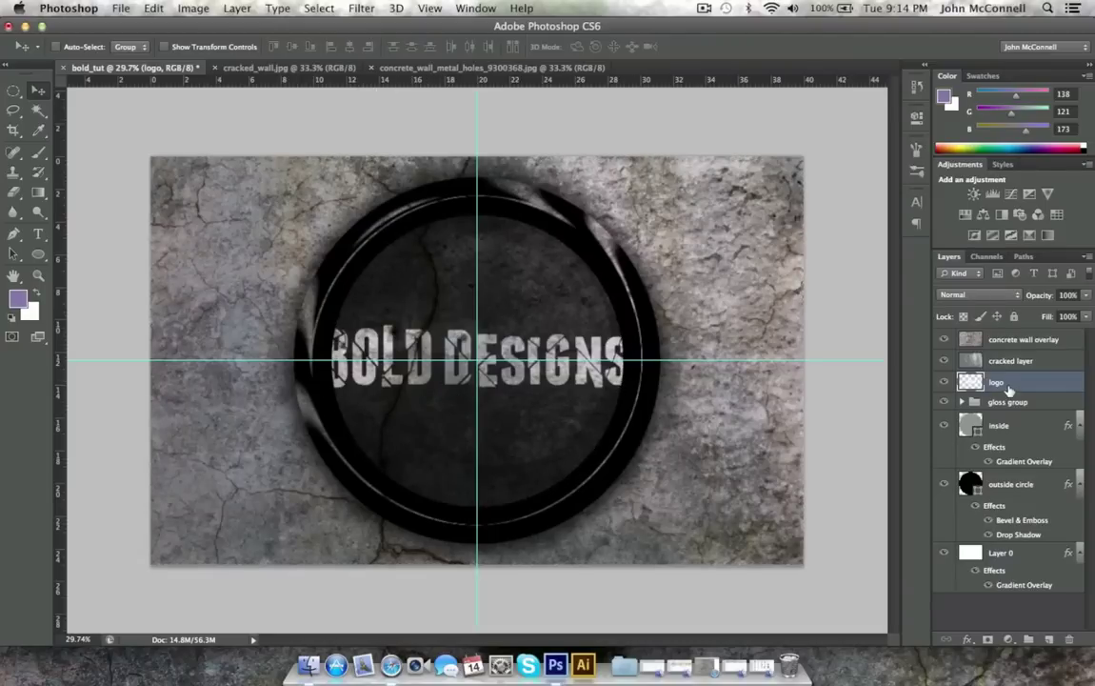
pyautogui.moveTo(1005, 401); pyautogui.dragTo(1007, 379)
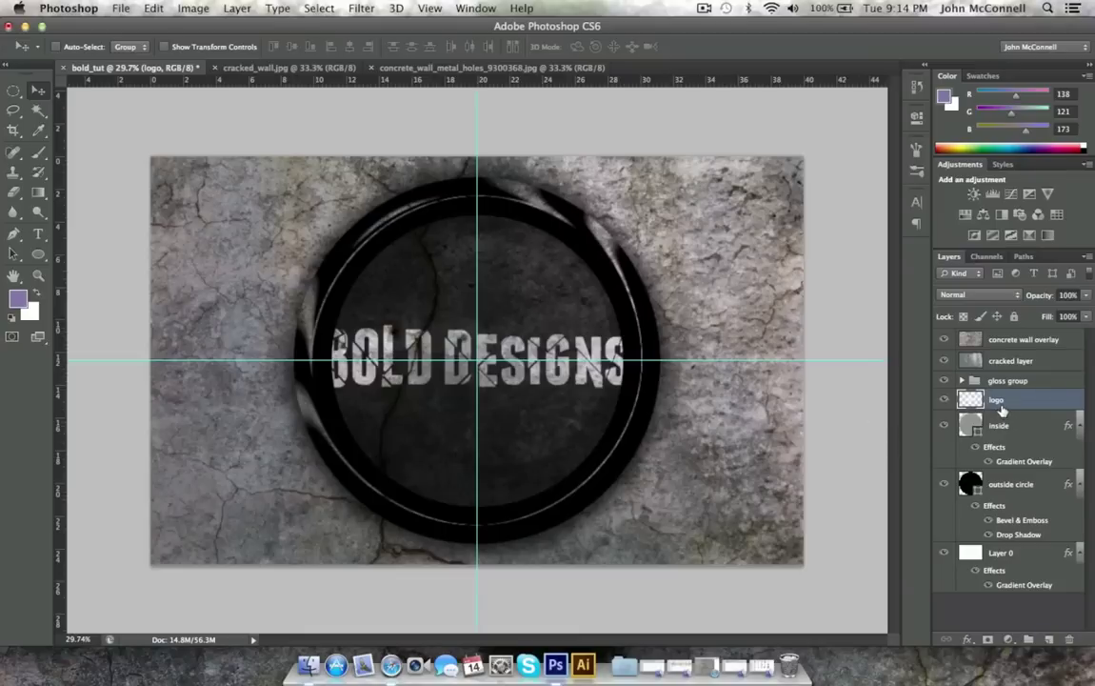
# Step: Add a white Stroke layer style of 43 px to the logo layer
pyautogui.doubleClick(1036, 404)
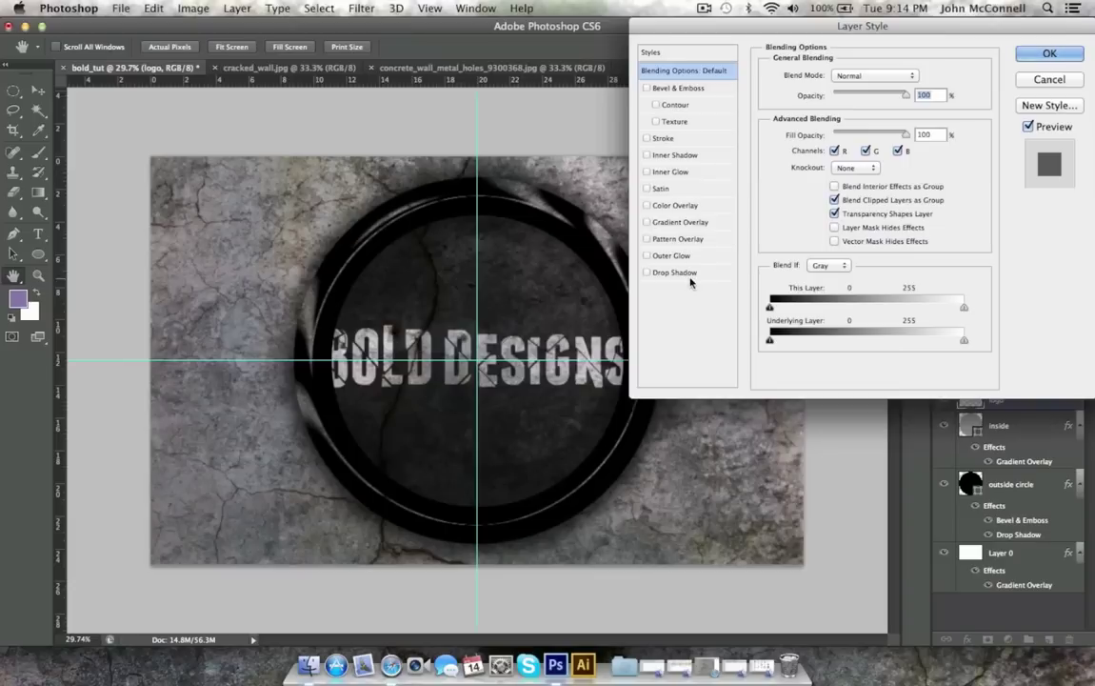
pyautogui.click(647, 138)
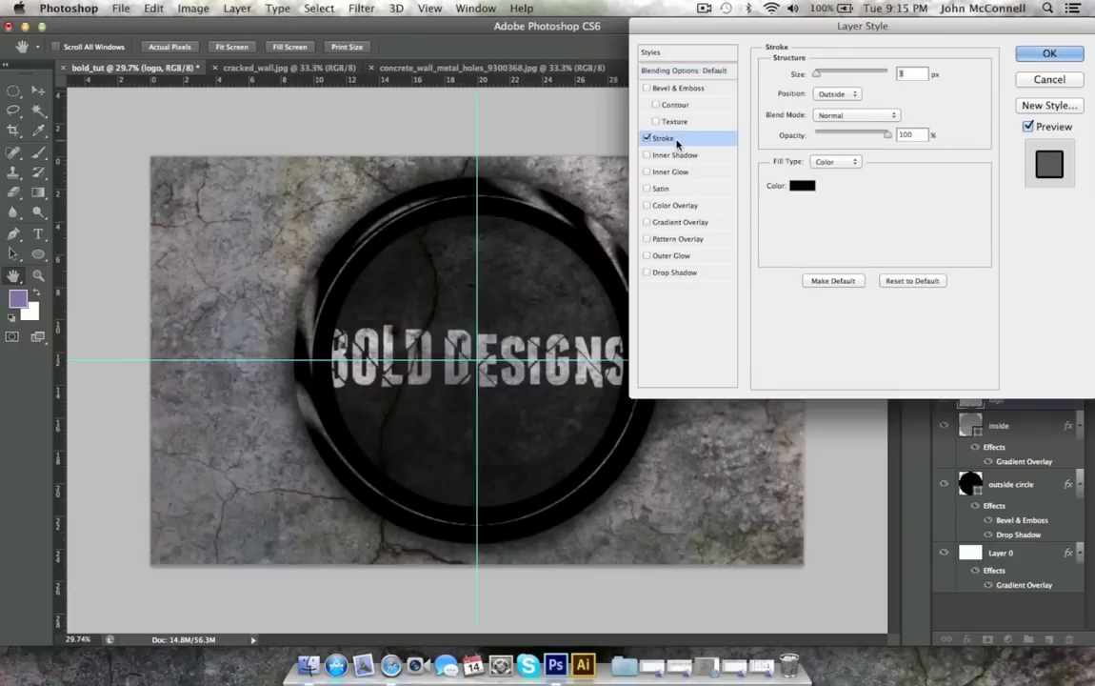
pyautogui.click(801, 186)
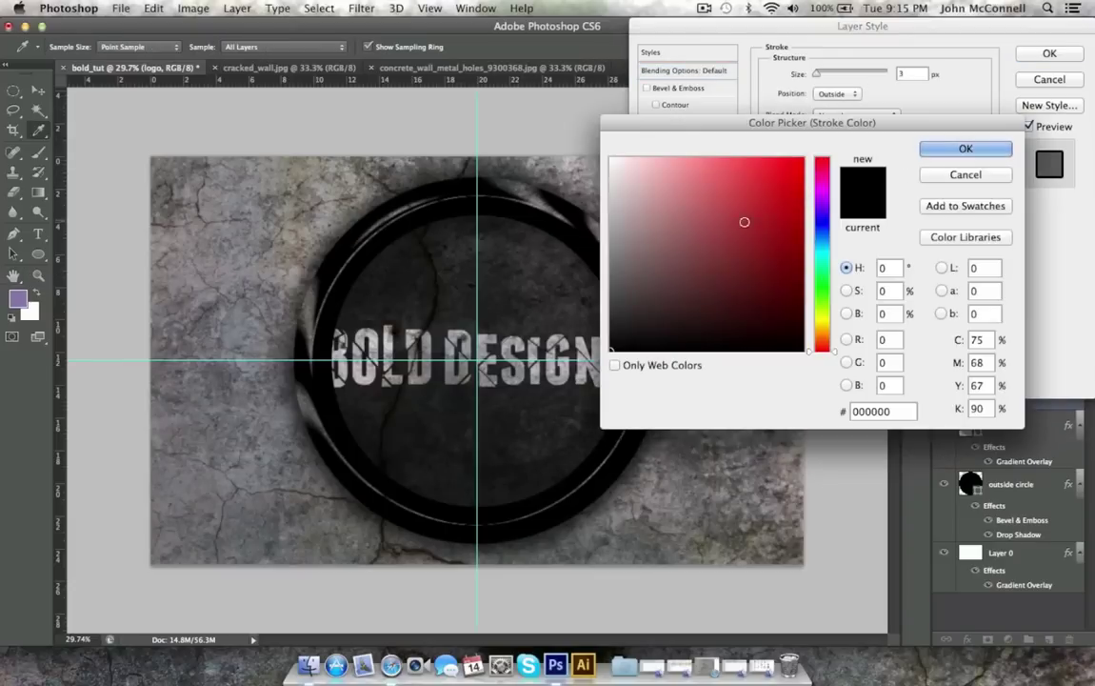
pyautogui.click(610, 158)
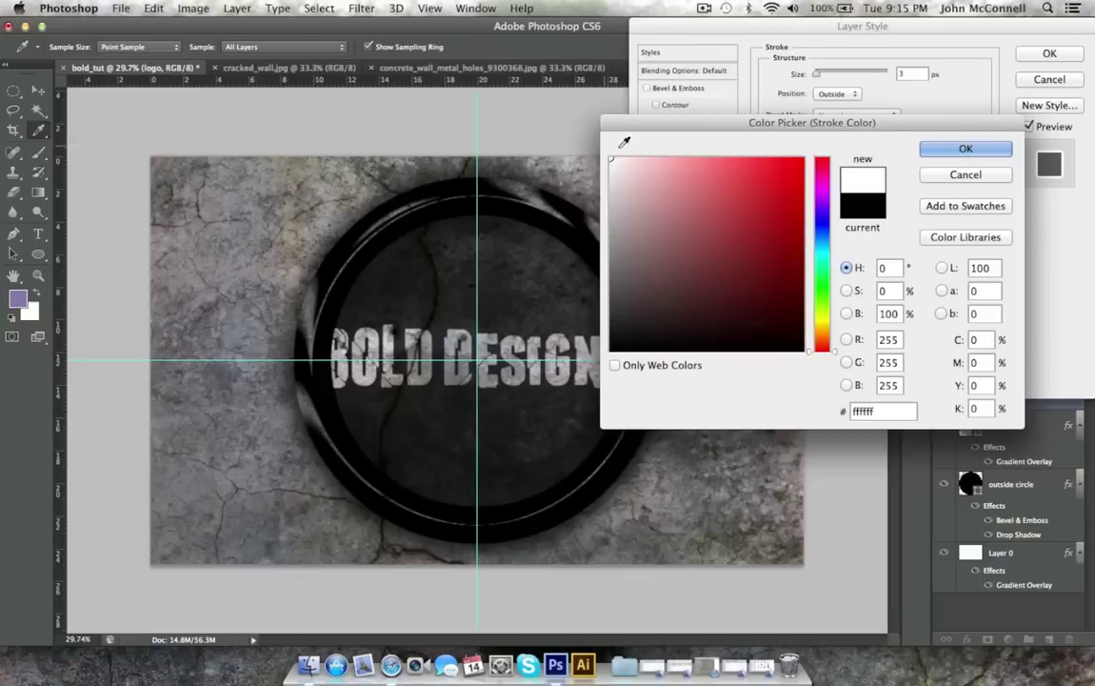
pyautogui.click(966, 149)
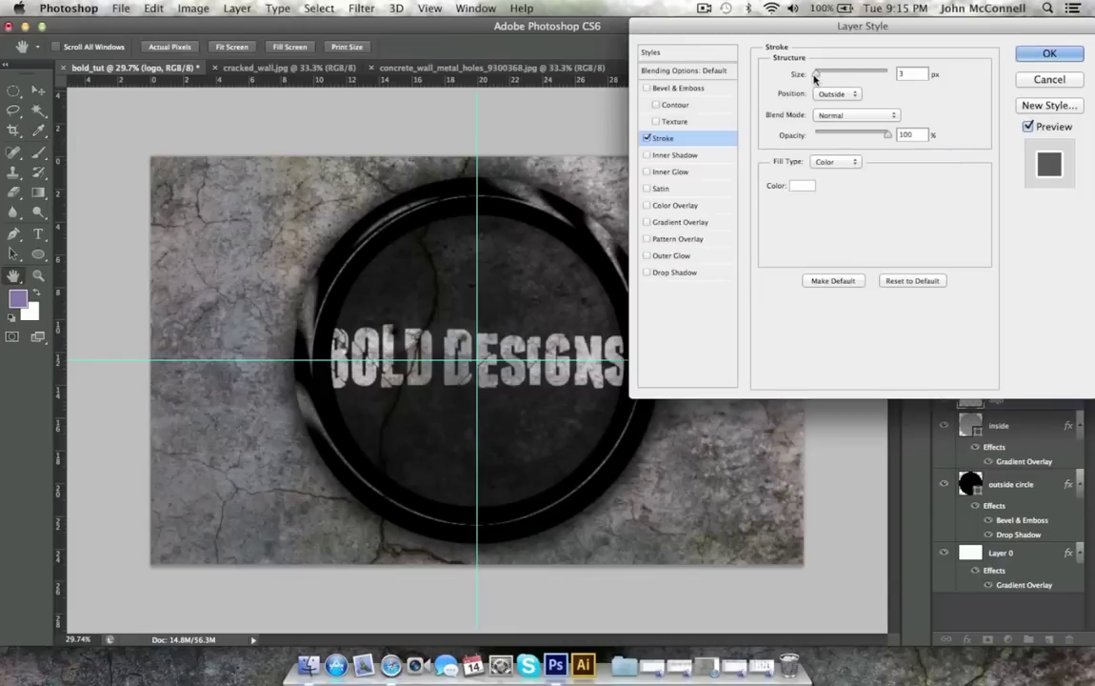
pyautogui.moveTo(816, 75); pyautogui.dragTo(831, 85)
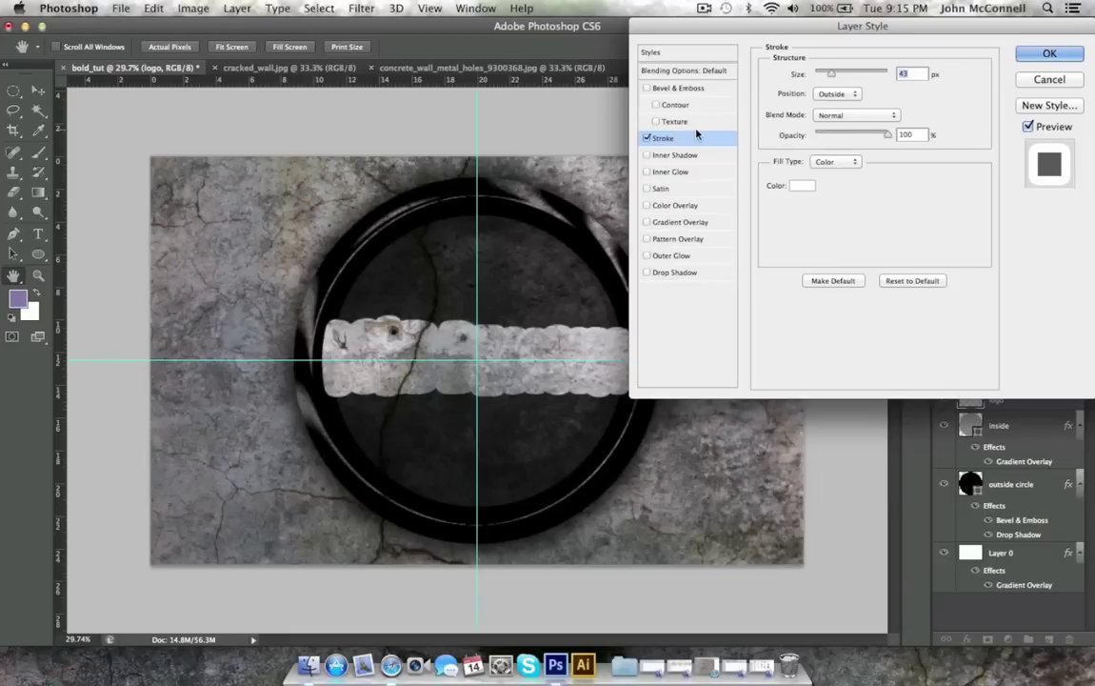
pyautogui.click(1047, 54)
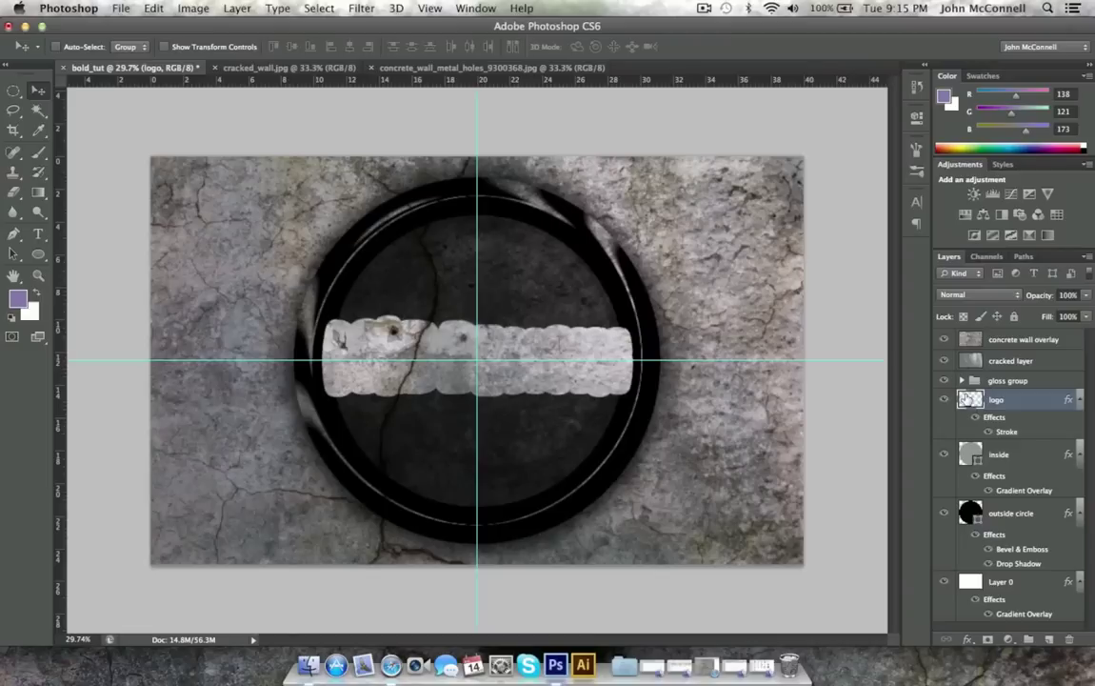
# Step: Fill the logo letters' selection with Black, then deselect
pyautogui.keyDown('super'); pyautogui.click(971, 398); pyautogui.keyUp('super')
pyautogui.click(153, 9)
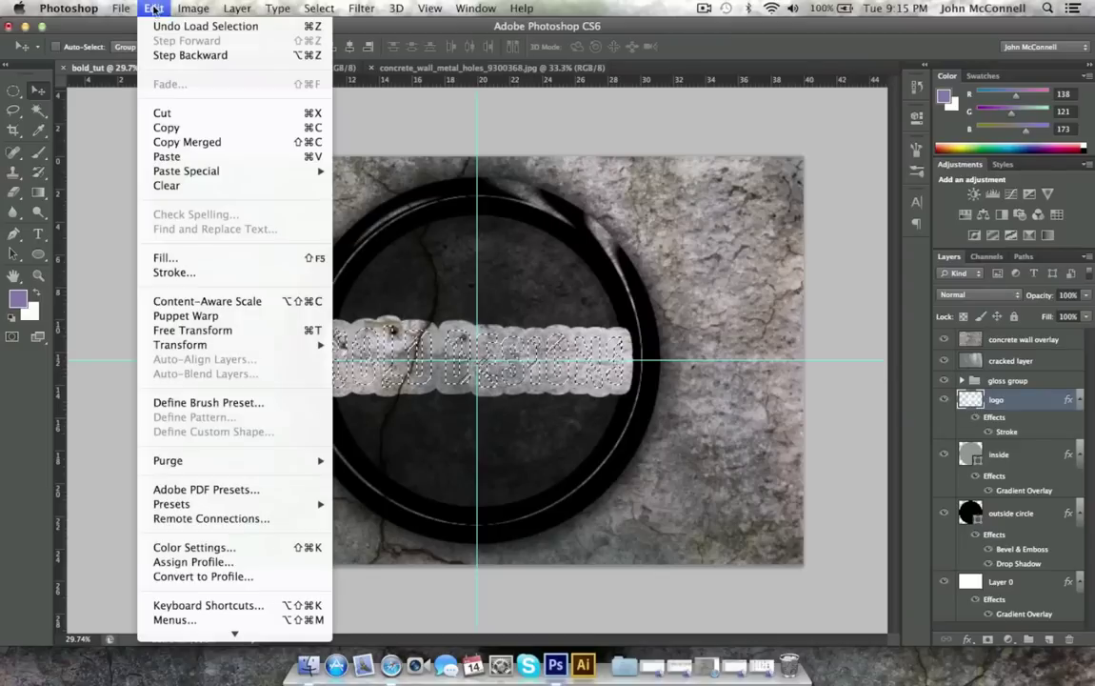
pyautogui.click(173, 257)
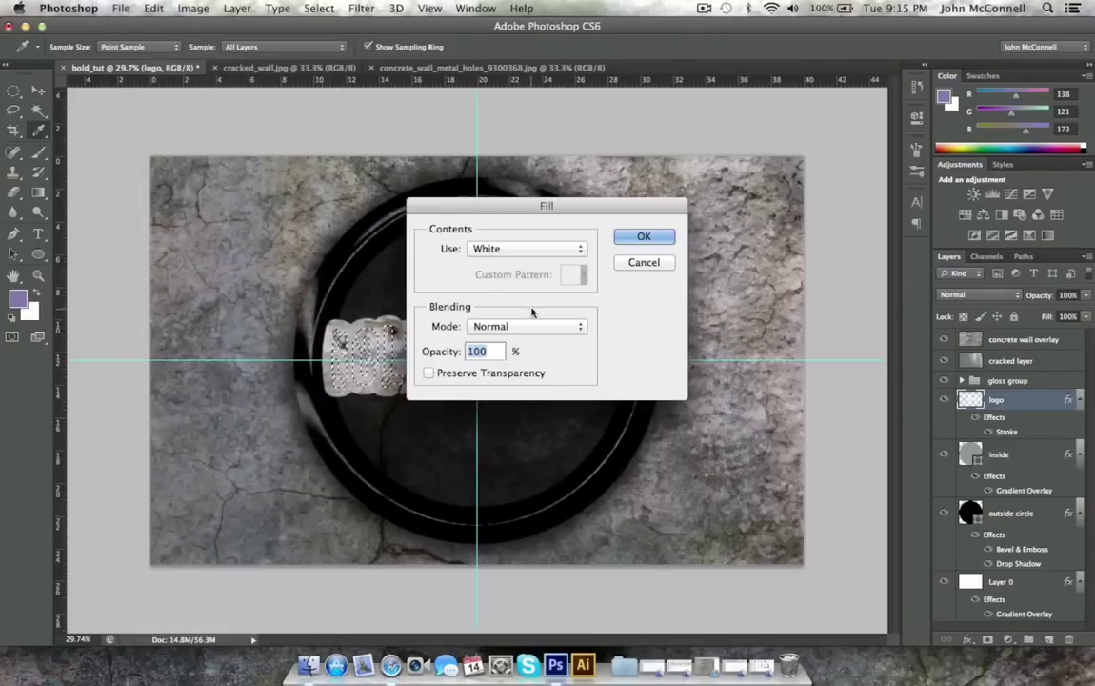
pyautogui.click(527, 249)
pyautogui.click(491, 217)
pyautogui.click(644, 236)
pyautogui.press('v')
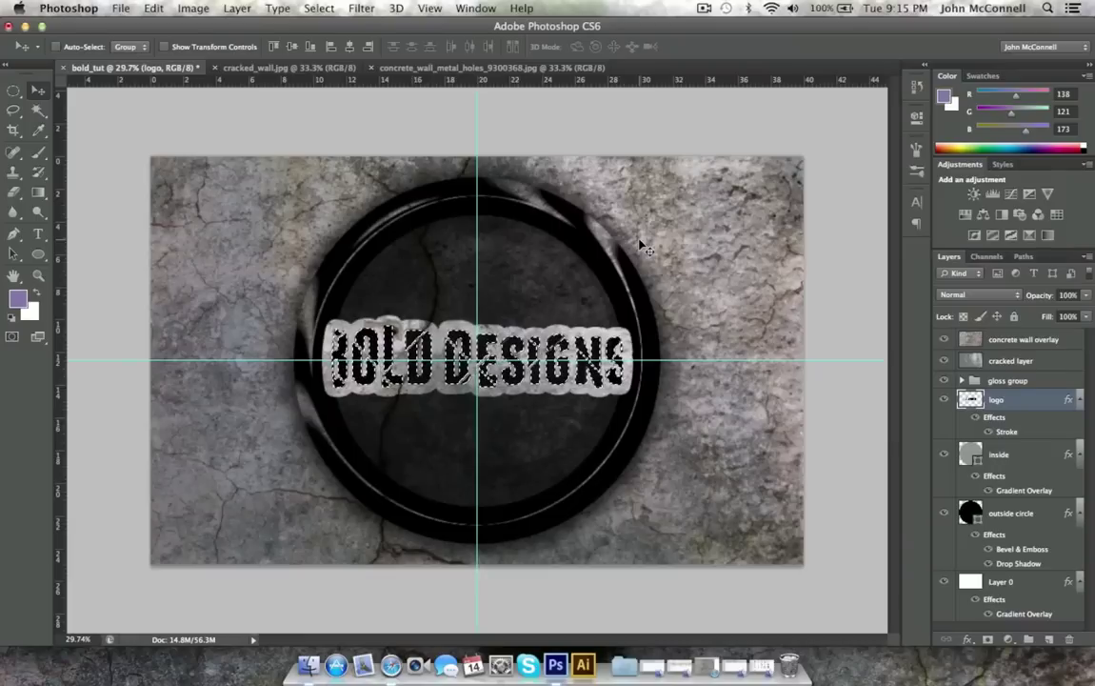
pyautogui.press('super+d')
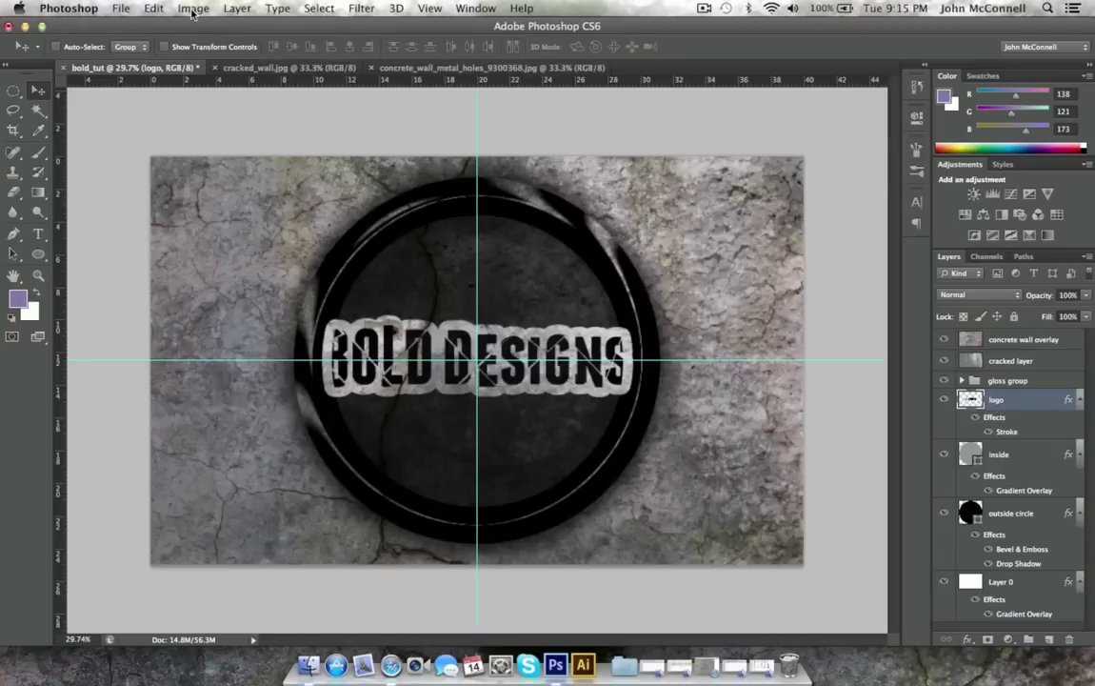
# Step: Rasterize the logo's stroke layer style into pixels
pyautogui.click(235, 8)
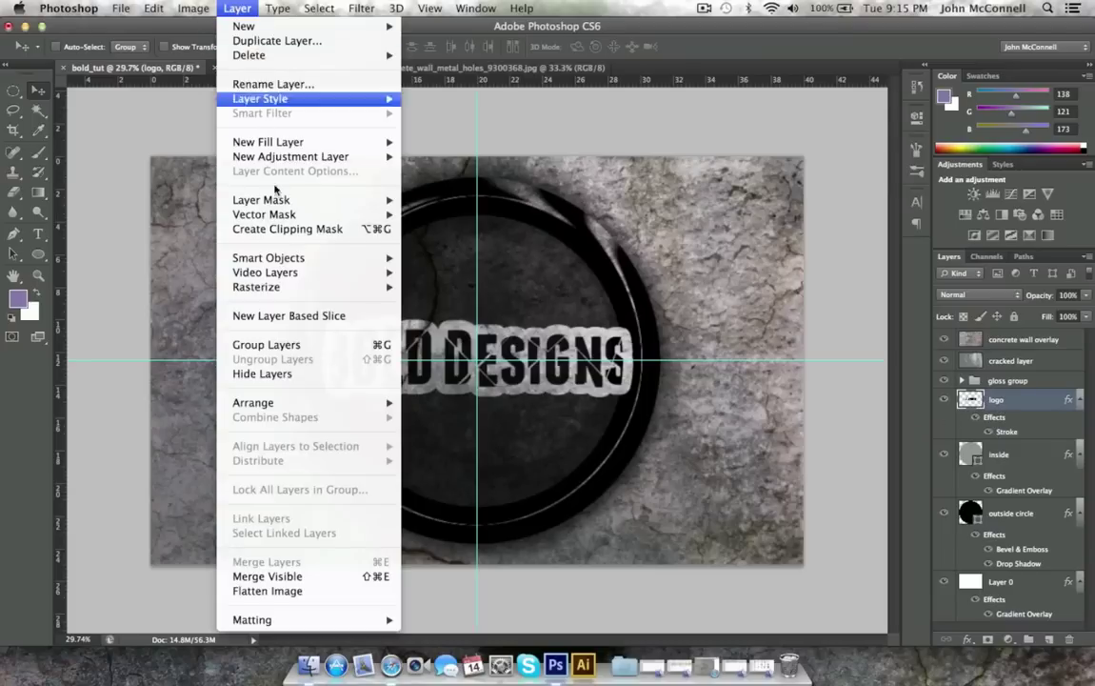
pyautogui.moveTo(264, 288)
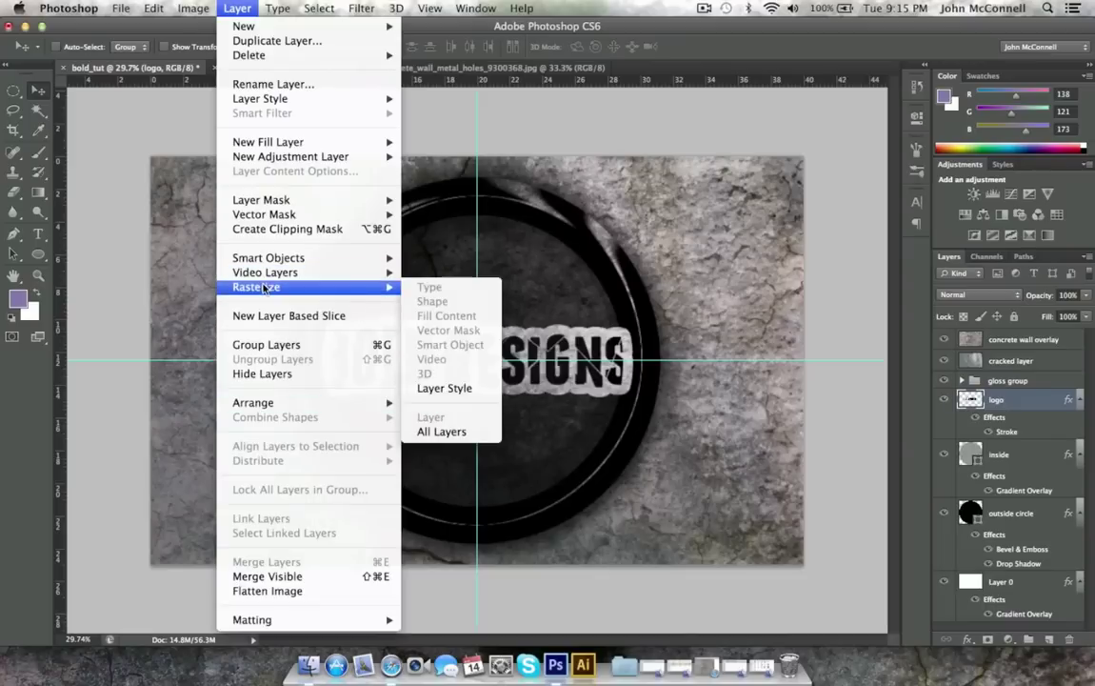
pyautogui.click(450, 387)
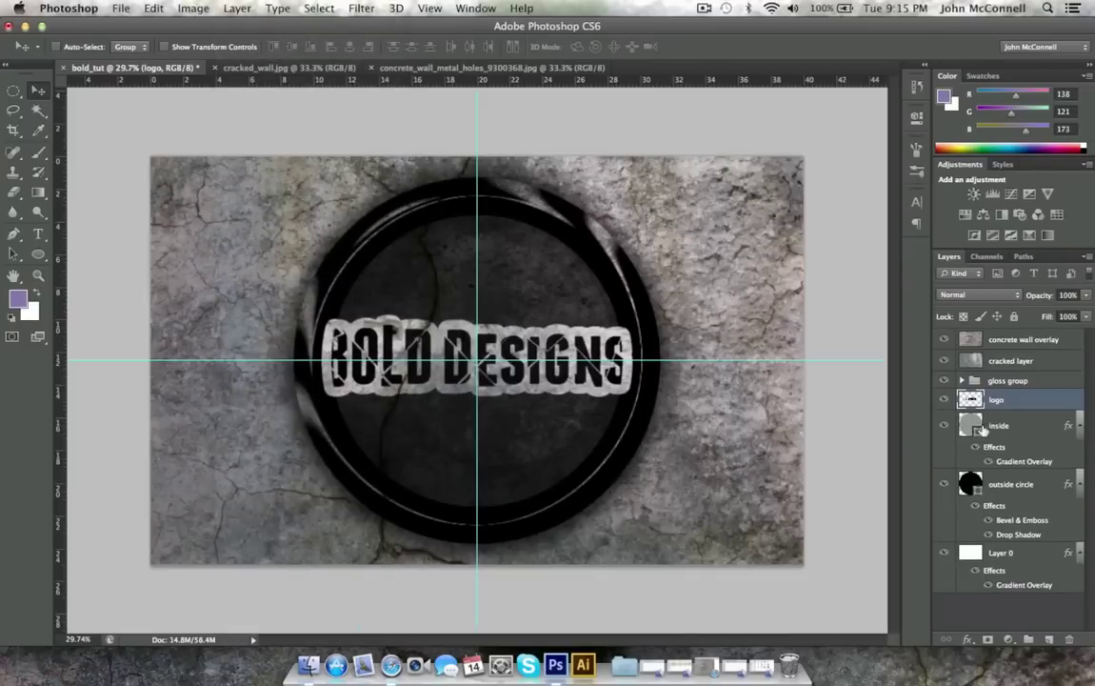
# Step: Delete the logo pixels outside the inner circle's inverted selection, then deselect
pyautogui.keyDown('super'); pyautogui.click(970, 425); pyautogui.keyUp('super')
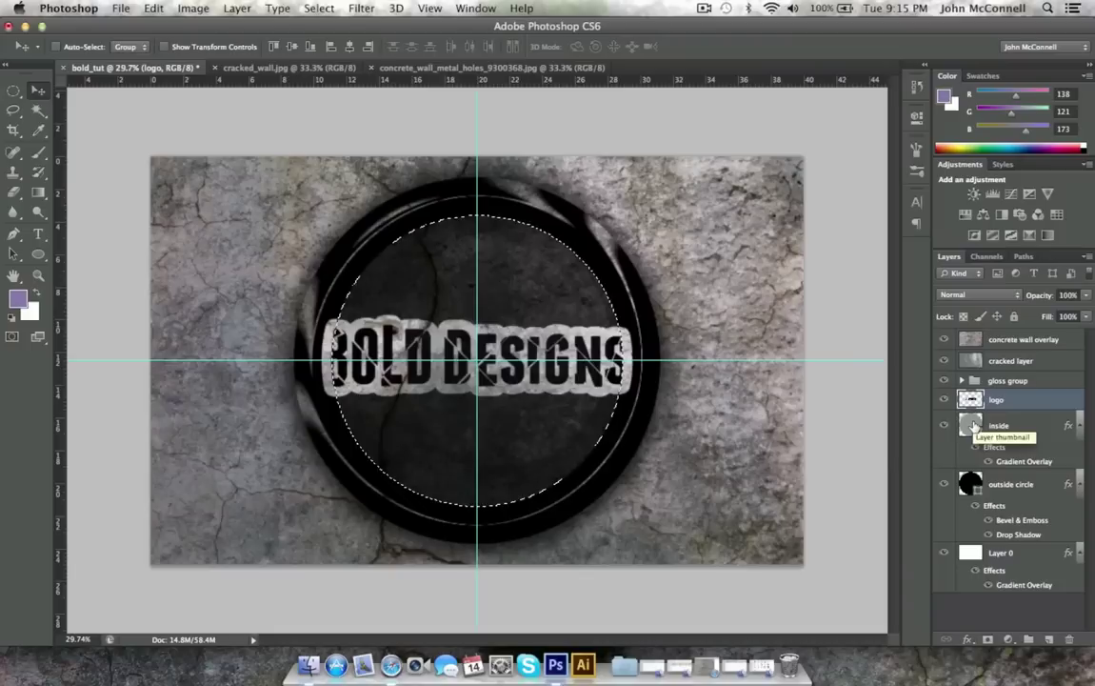
pyautogui.click(319, 8)
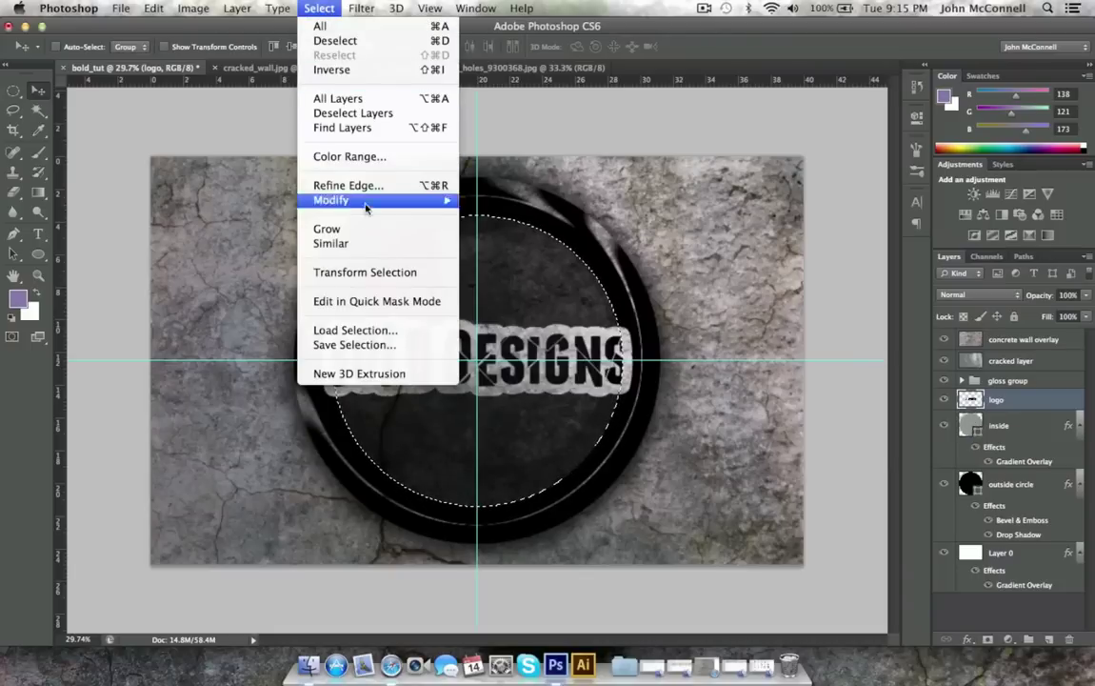
pyautogui.click(333, 69)
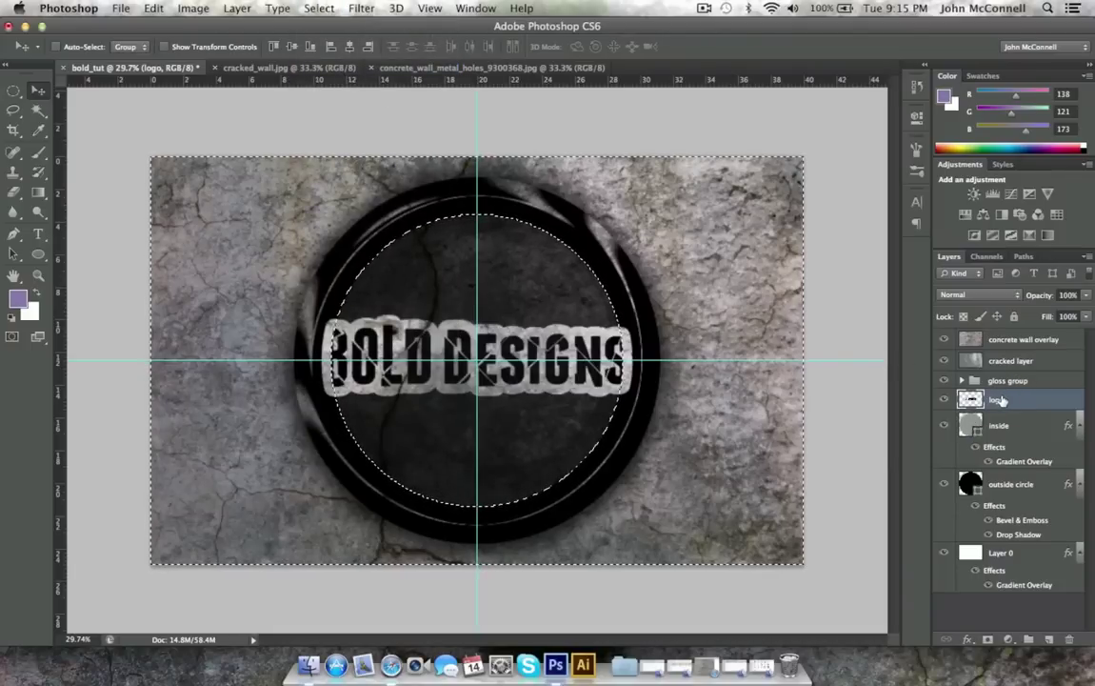
pyautogui.press('Delete')
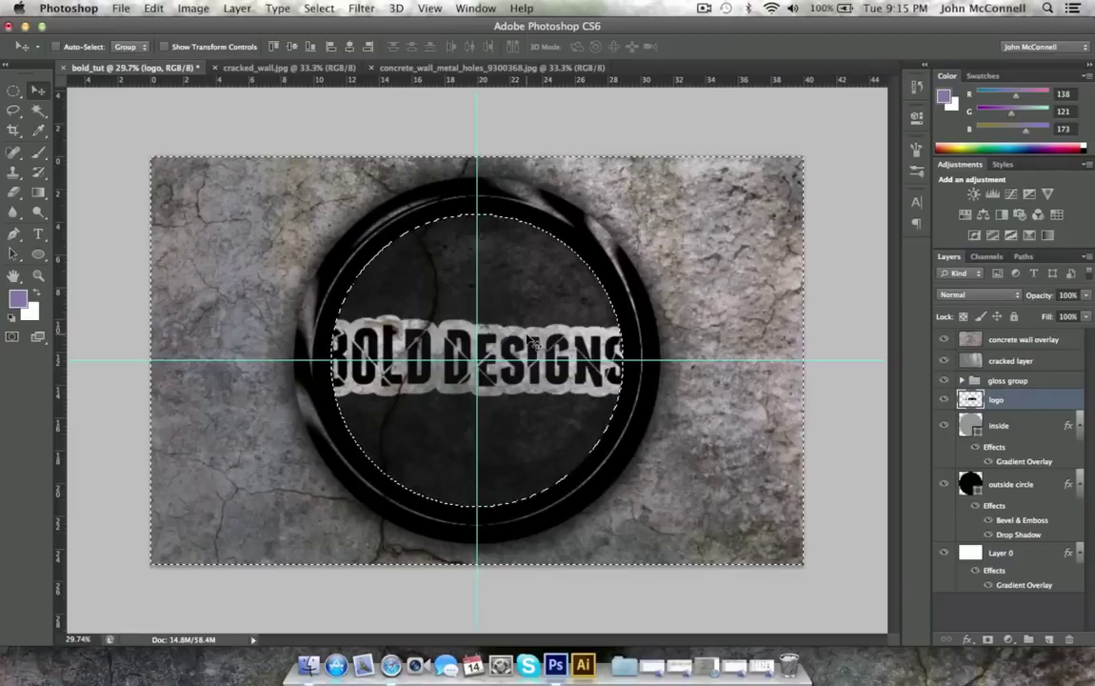
pyautogui.press('super+d')
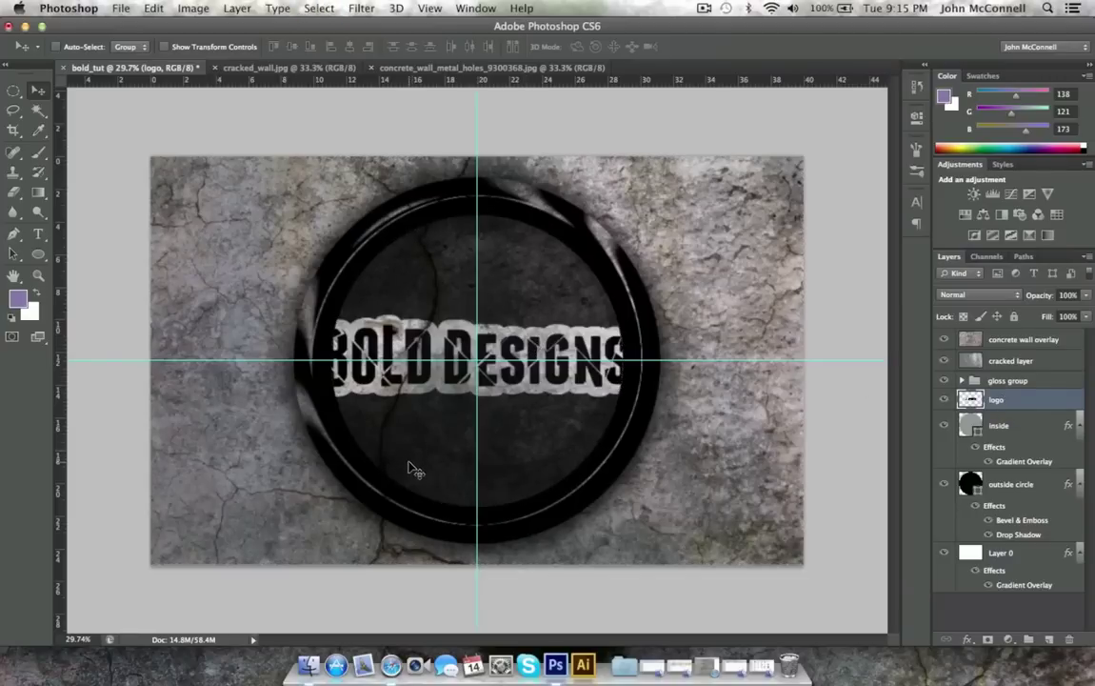
pyautogui.click(120, 8)
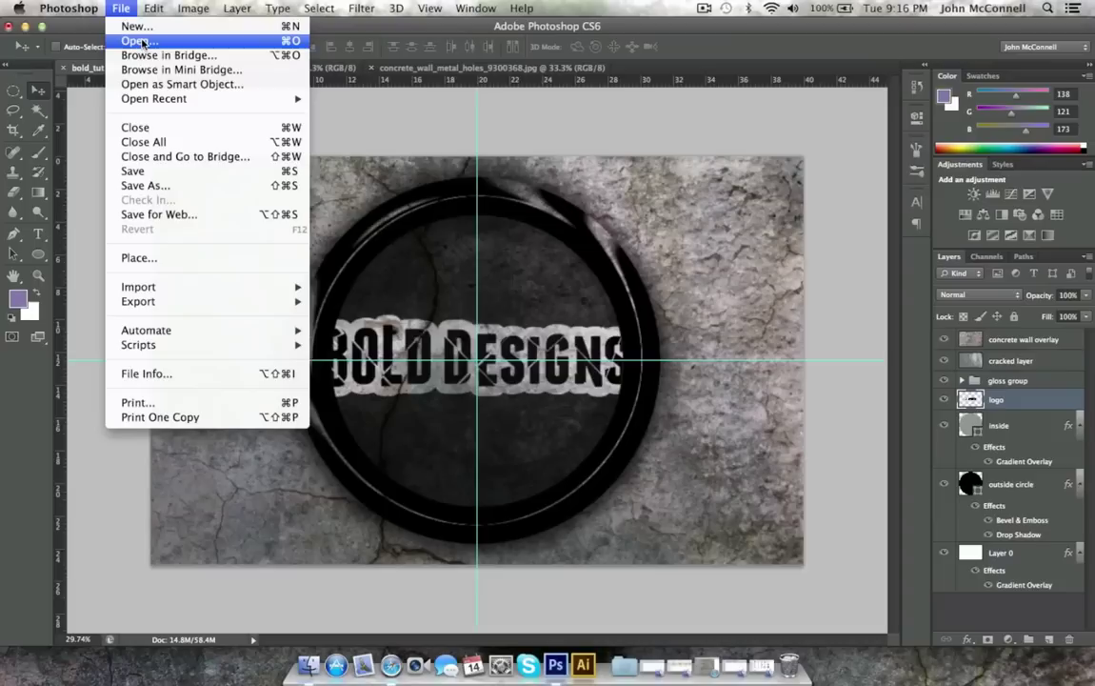
# Step: Open Summer_Bushes.jpg from Desktop > photoshop Tut downloads
pyautogui.click(143, 42)
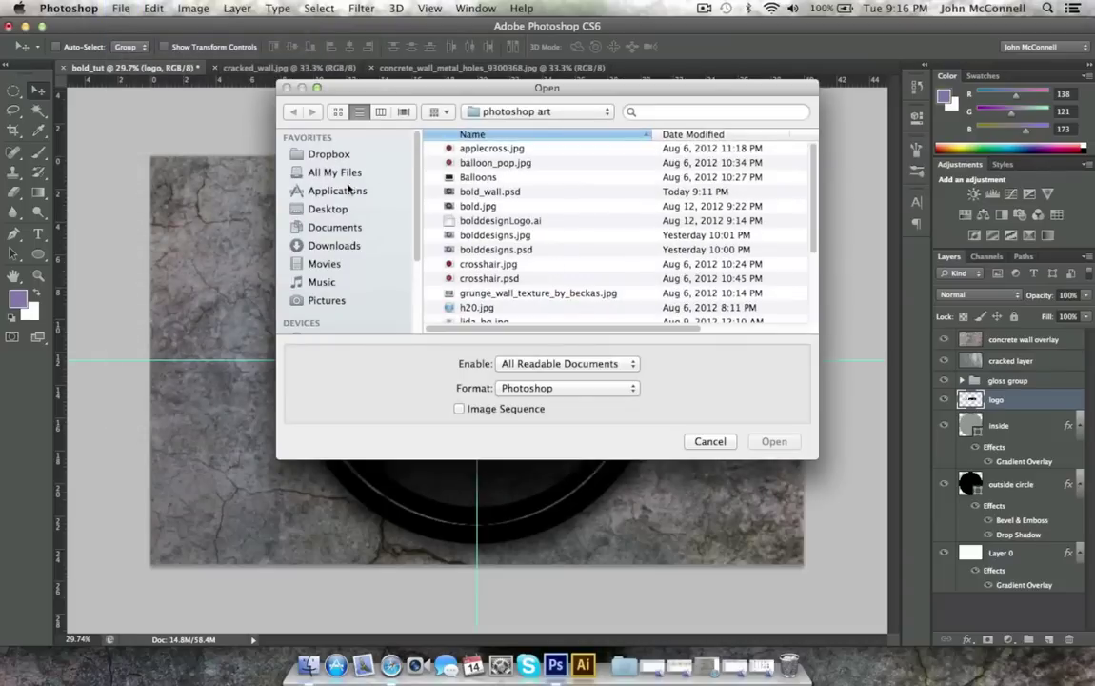
pyautogui.click(328, 209)
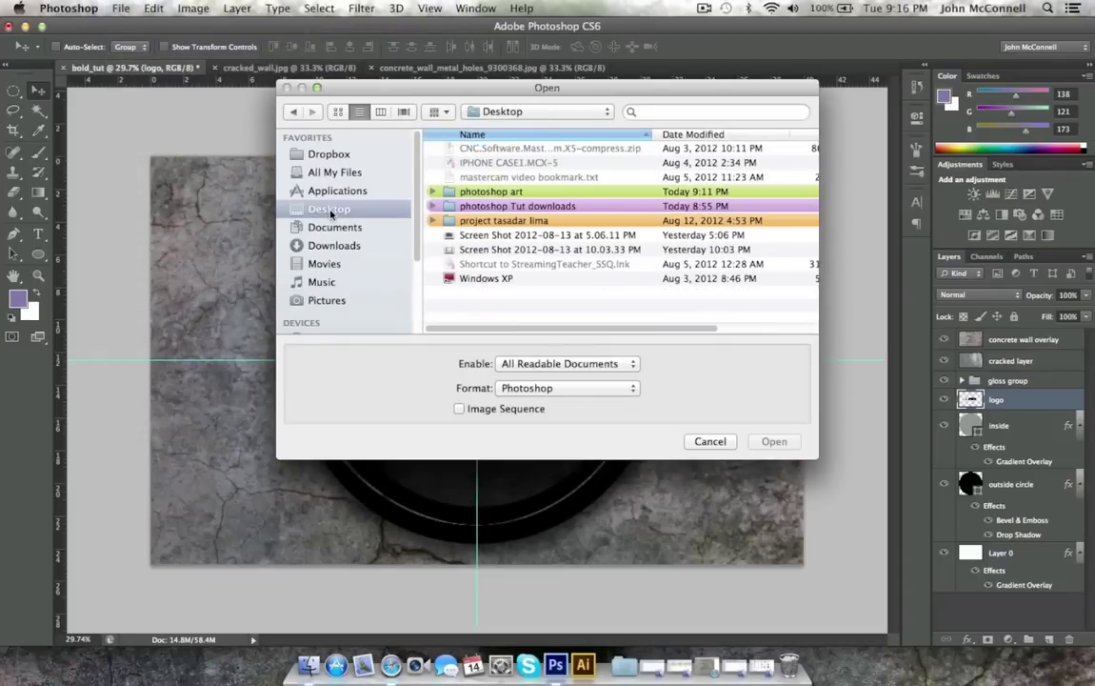
pyautogui.doubleClick(503, 206)
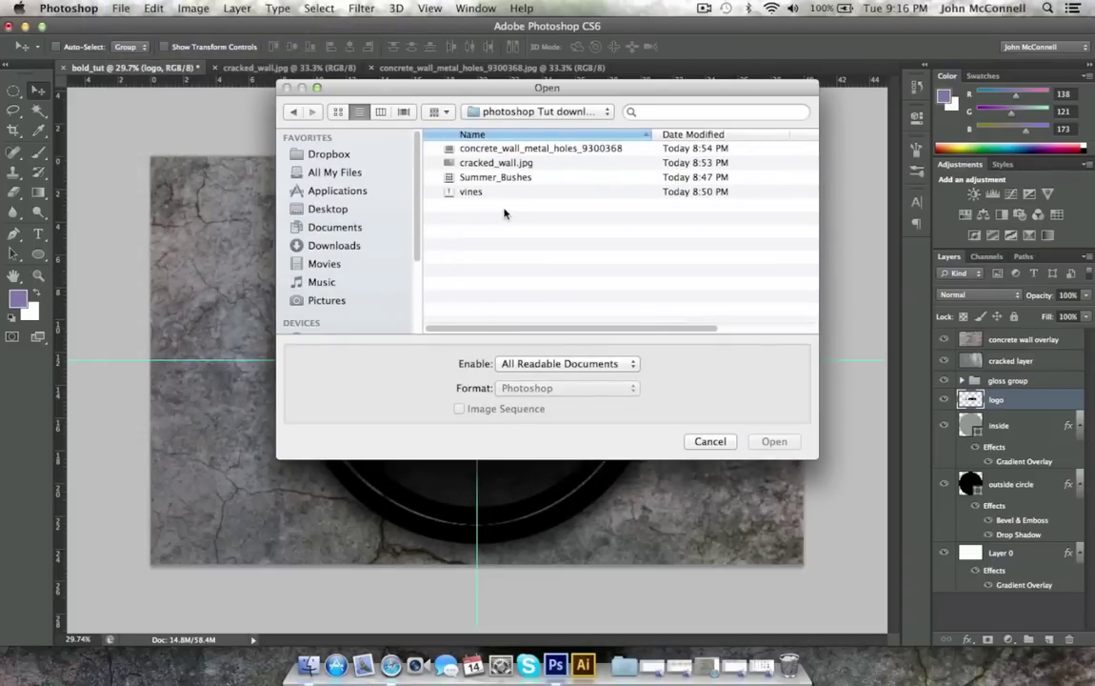
pyautogui.doubleClick(481, 178)
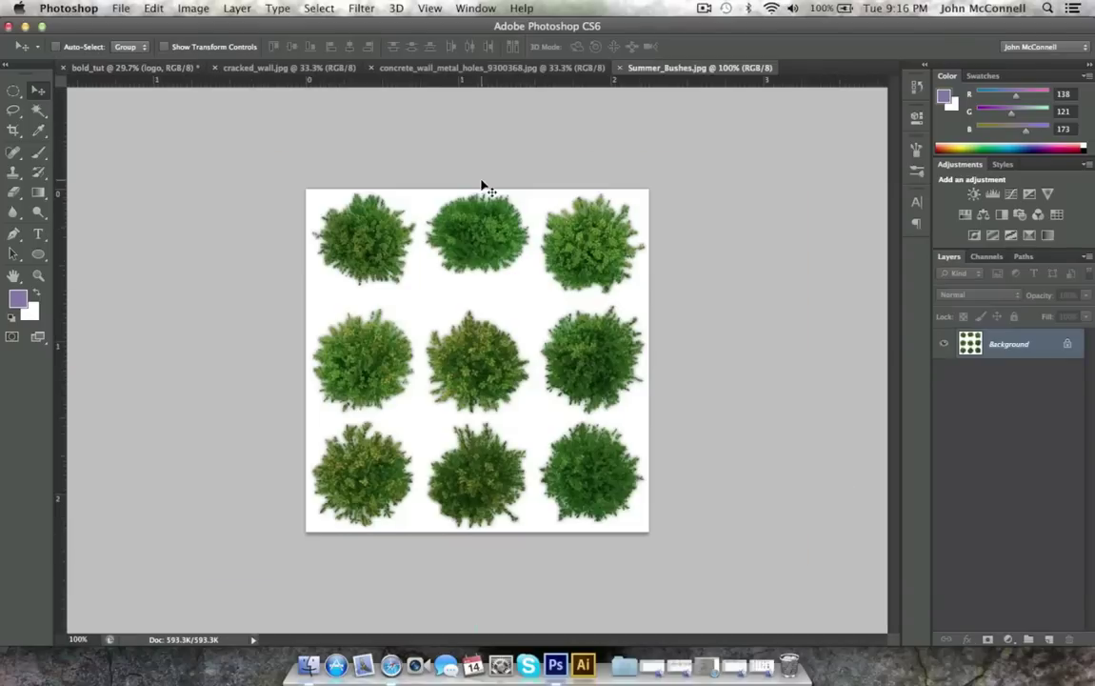
# Step: Drag the bushes into bold_tut, scale them to about 420%, and shift them slightly down-left
pyautogui.moveTo(539, 291); pyautogui.dragTo(507, 307)
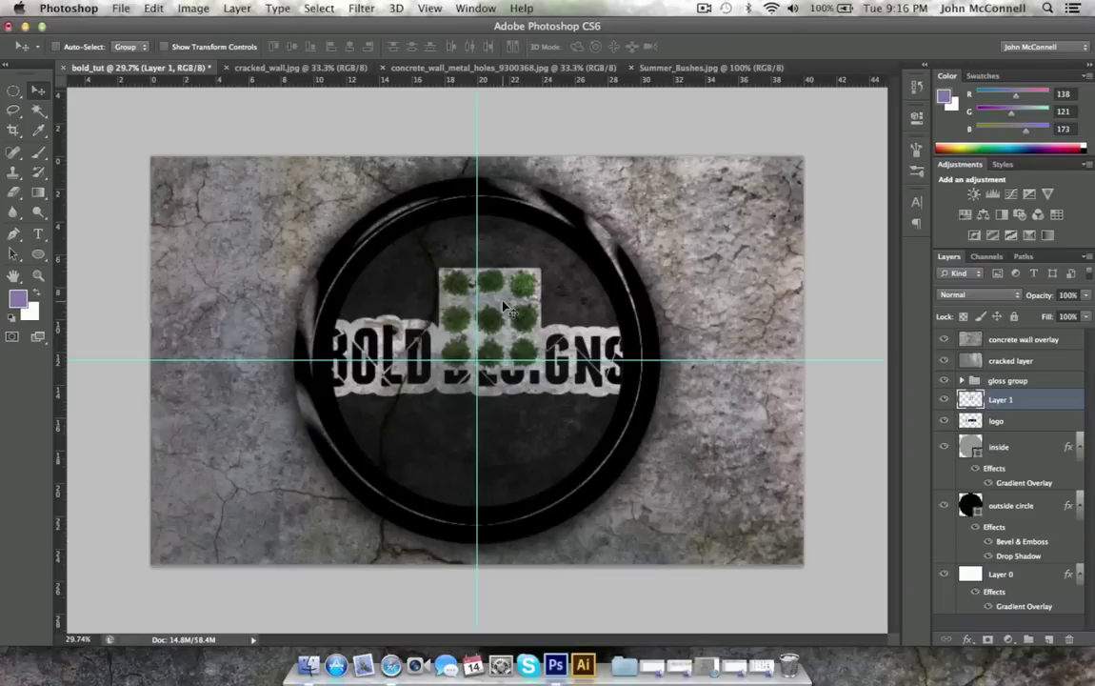
pyautogui.press('super+t')
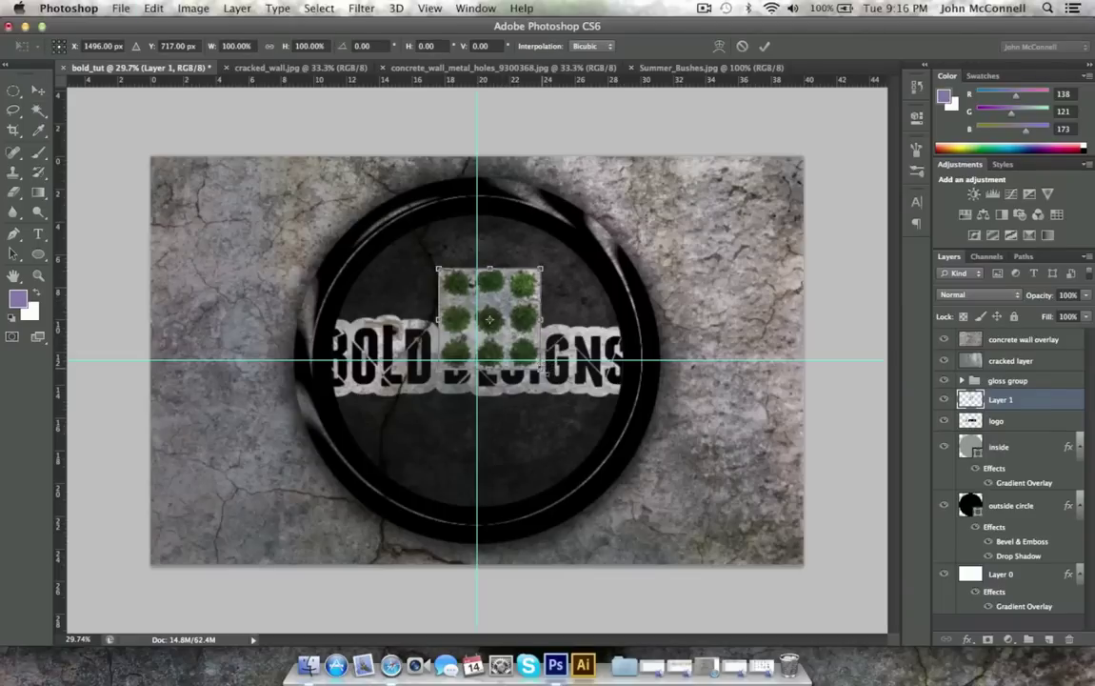
pyautogui.moveTo(541, 367); pyautogui.dragTo(705, 533)
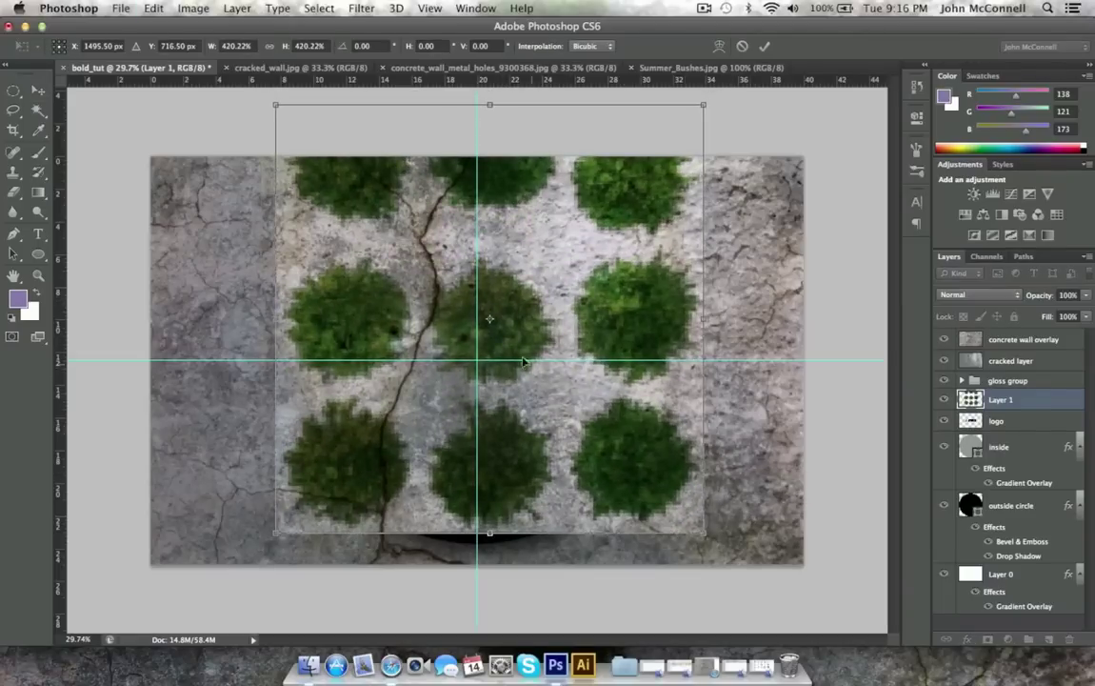
pyautogui.moveTo(494, 346); pyautogui.dragTo(490, 389)
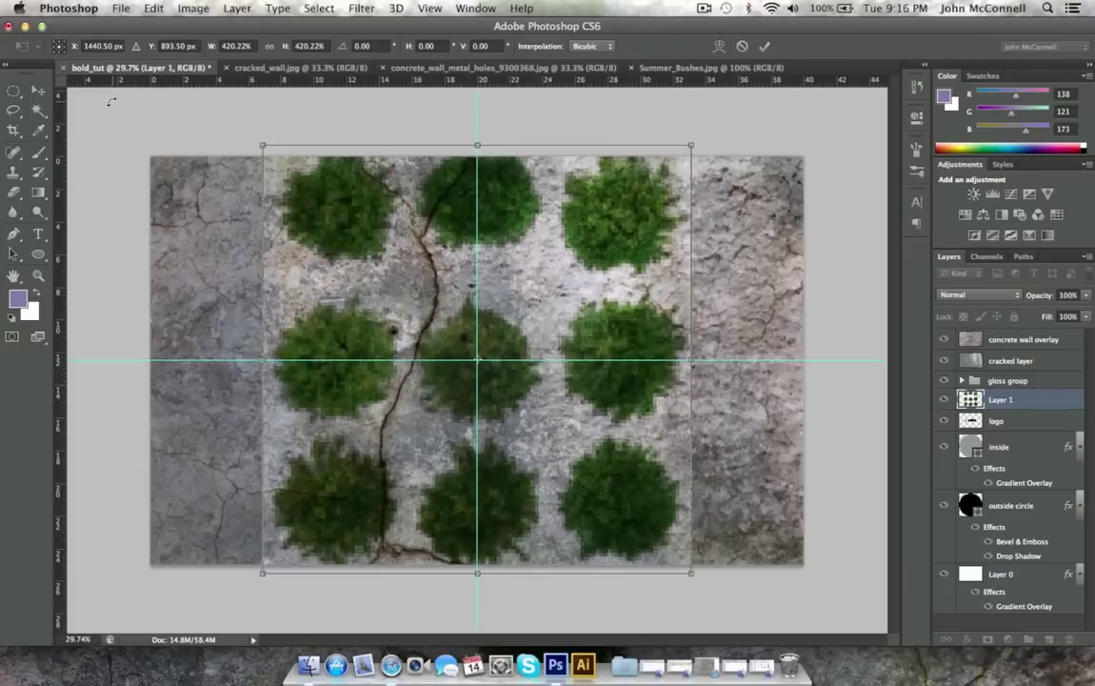
pyautogui.click(39, 90)
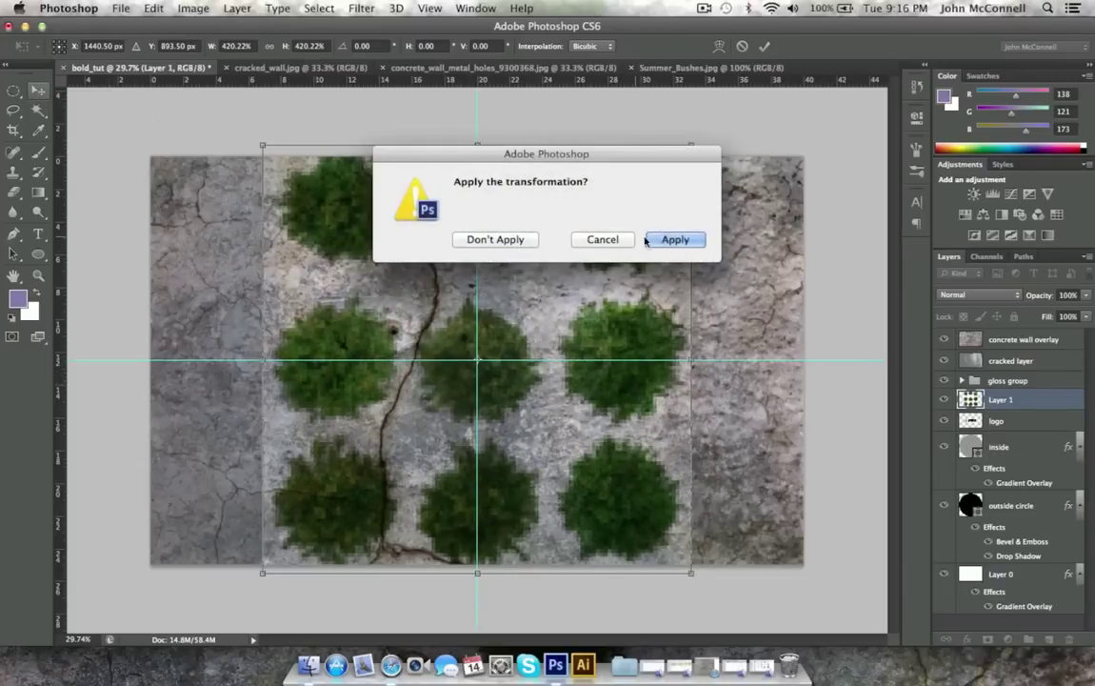
pyautogui.click(692, 244)
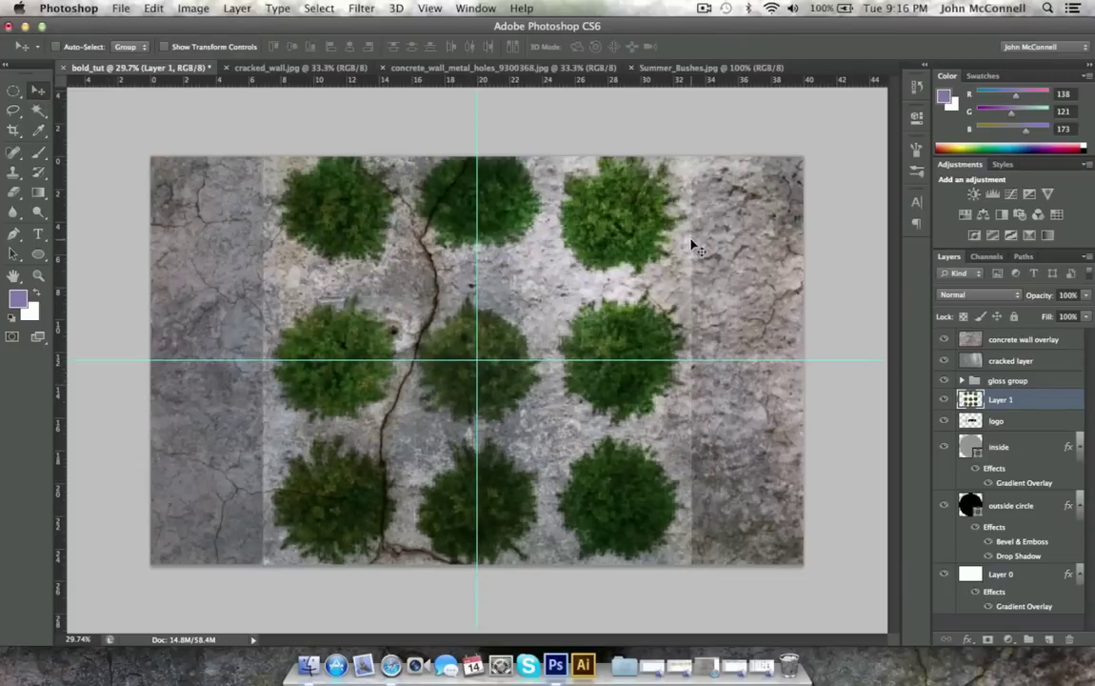
# Step: Set the bushes layer (Layer 1) to Multiply and move it just above Layer 0
pyautogui.click(997, 295)
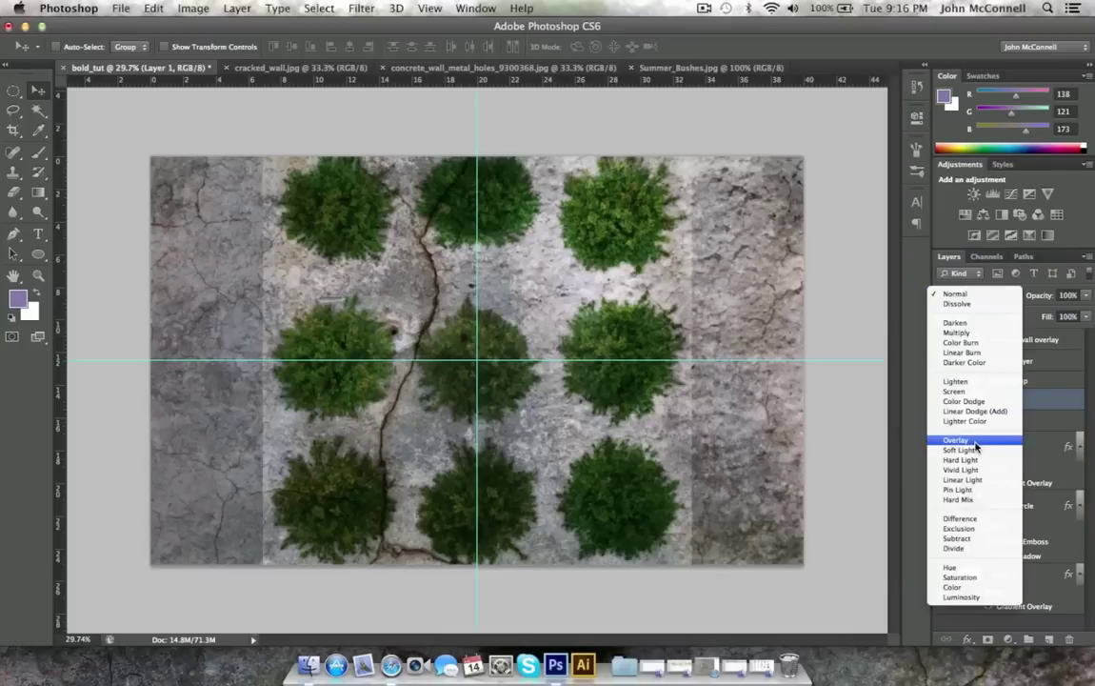
pyautogui.click(961, 332)
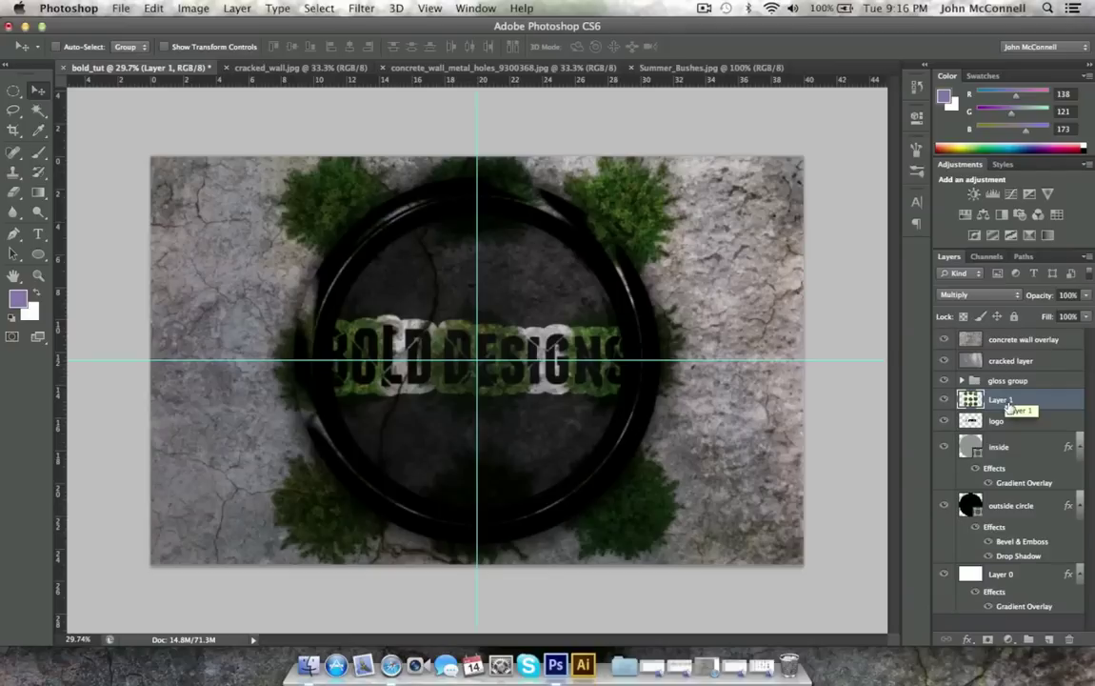
pyautogui.moveTo(1010, 407); pyautogui.dragTo(1023, 564)
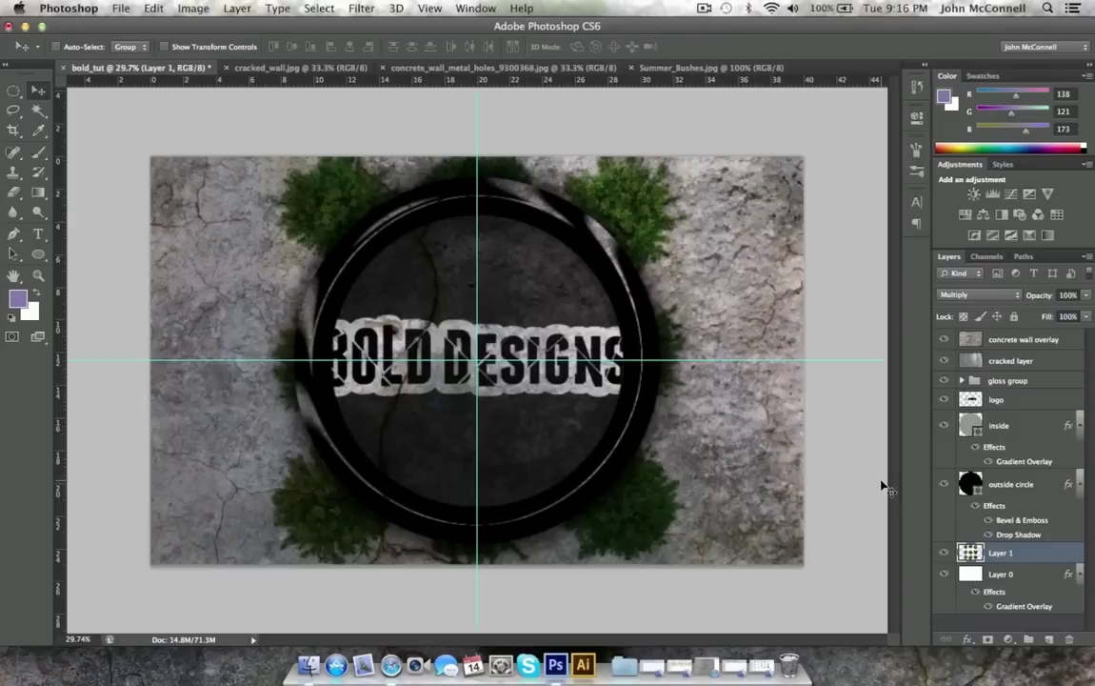
# Step: Rotate the bushes layer about 8.59° clockwise and apply the transform
pyautogui.press('super+t')
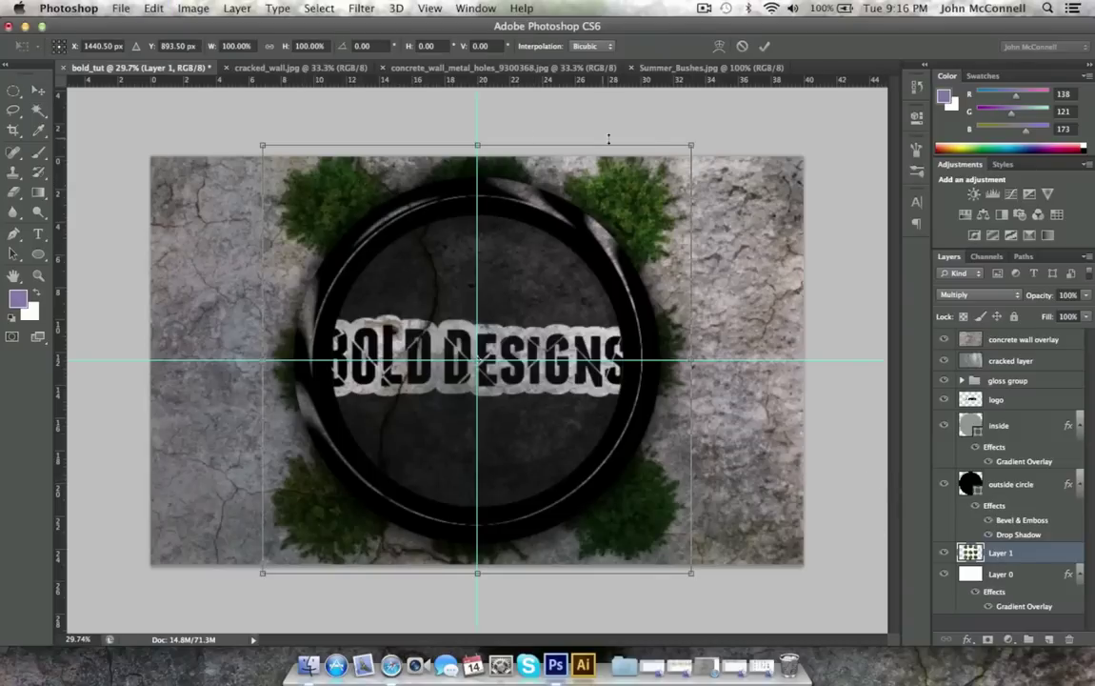
pyautogui.moveTo(706, 140); pyautogui.dragTo(736, 177)
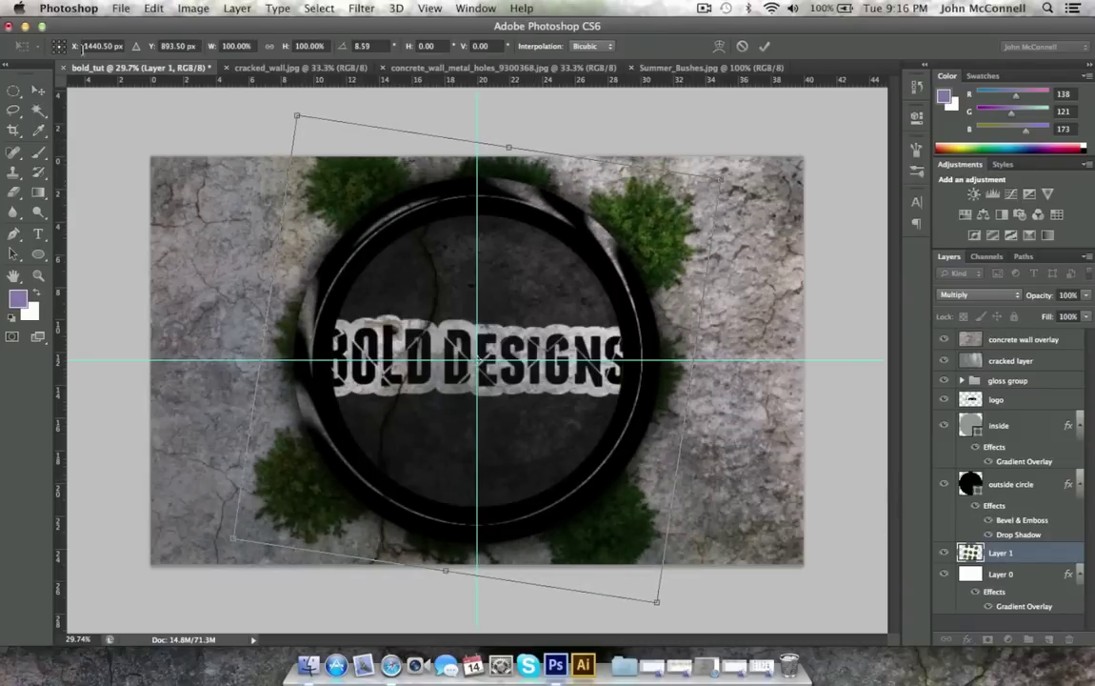
pyautogui.click(38, 91)
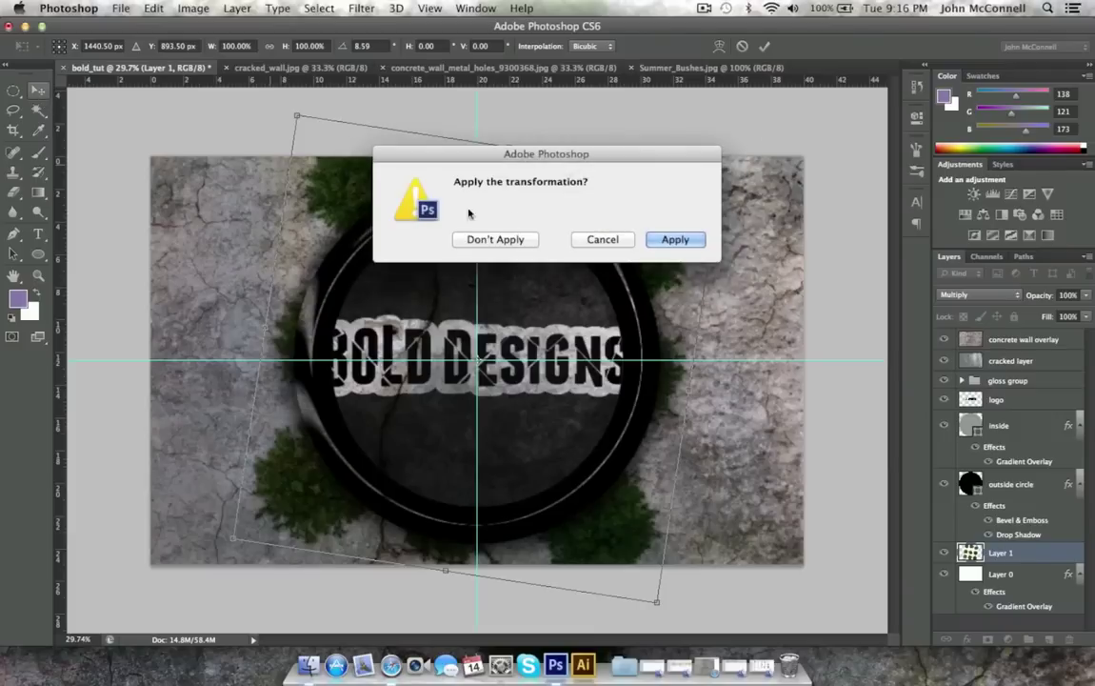
pyautogui.click(672, 239)
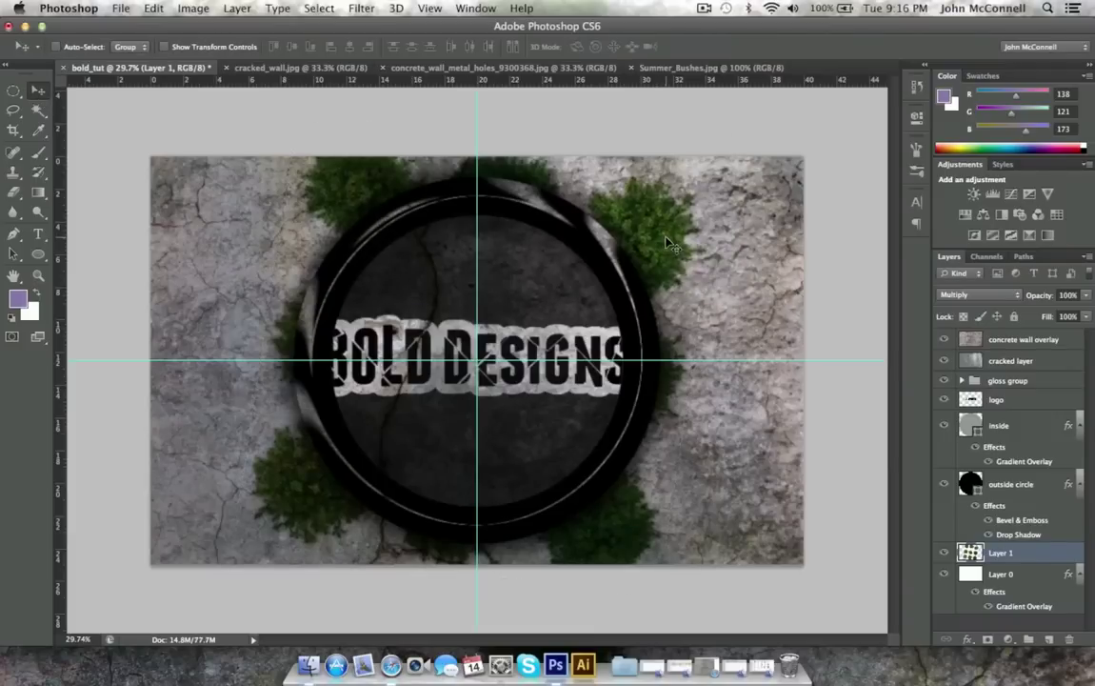
# Step: Duplicate the bushes layer, rotate the copy about −34.59° and shrink it to about 77%
pyautogui.press('super+j')
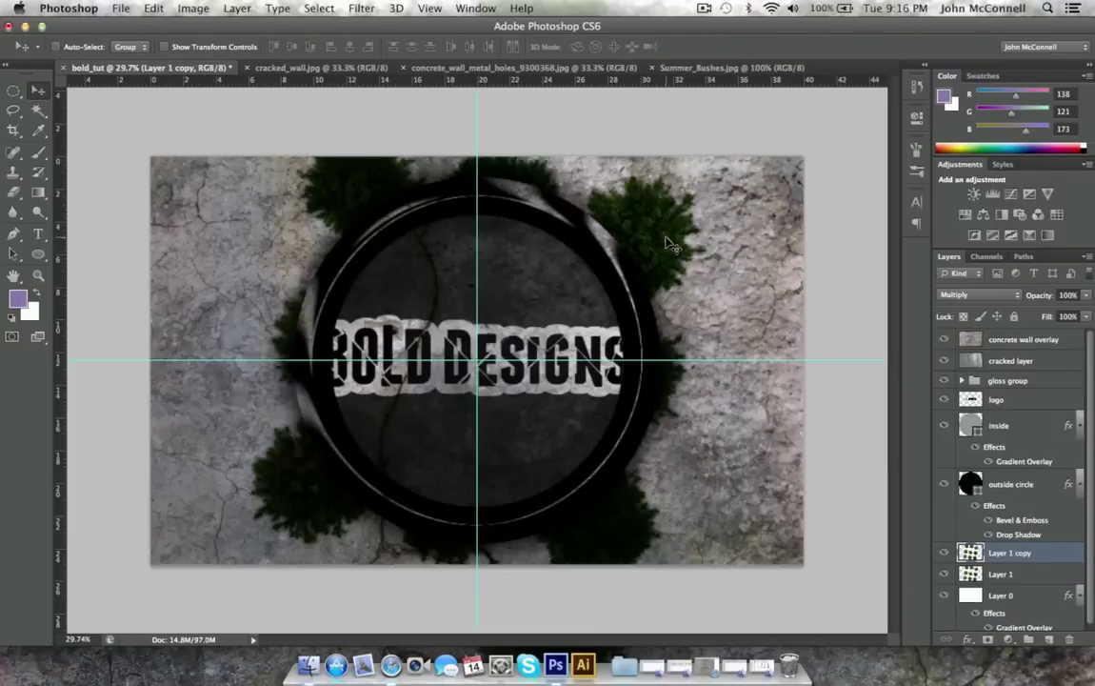
pyautogui.press('super+t')
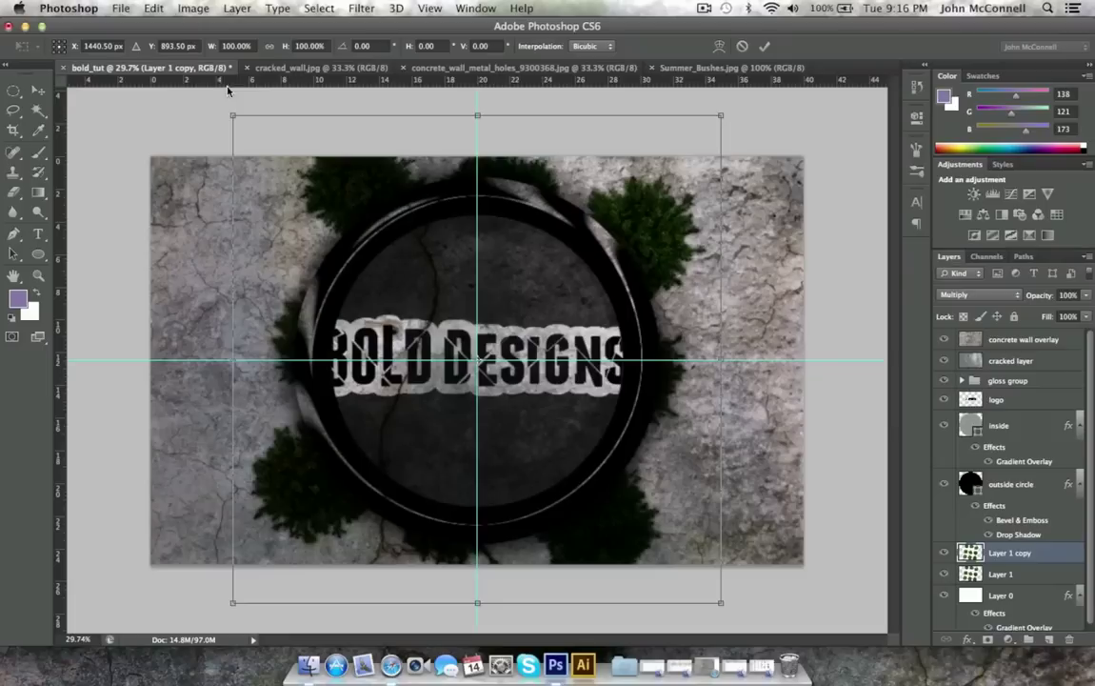
pyautogui.moveTo(205, 99); pyautogui.dragTo(158, 290)
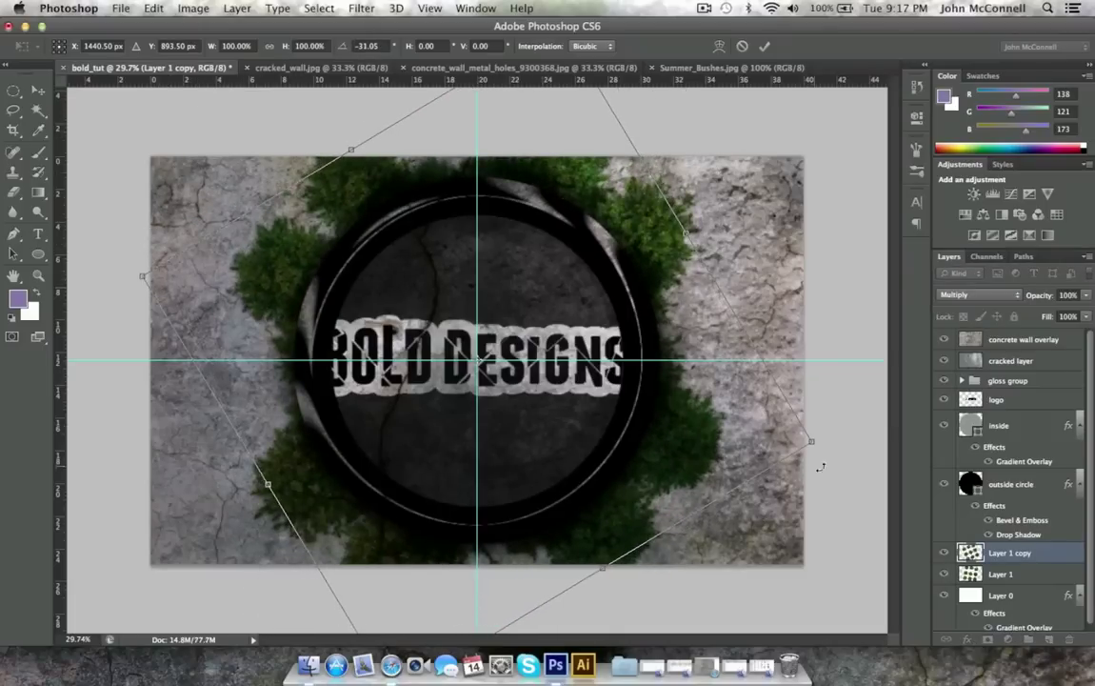
pyautogui.moveTo(811, 441); pyautogui.dragTo(739, 416)
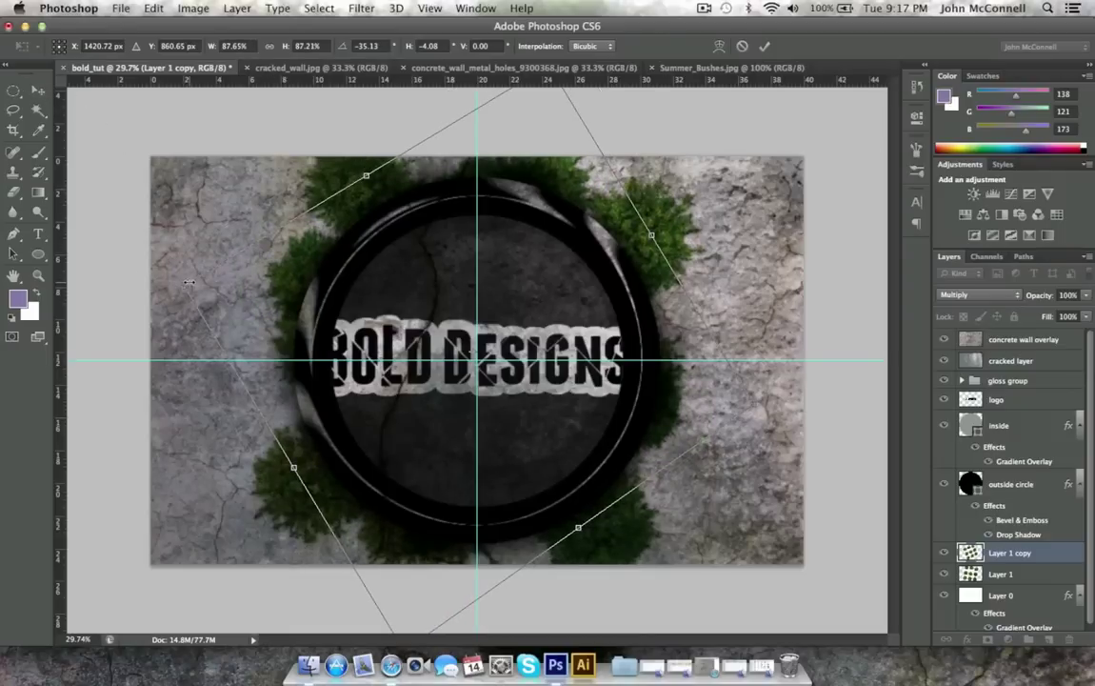
pyautogui.moveTo(195, 292); pyautogui.dragTo(195, 301)
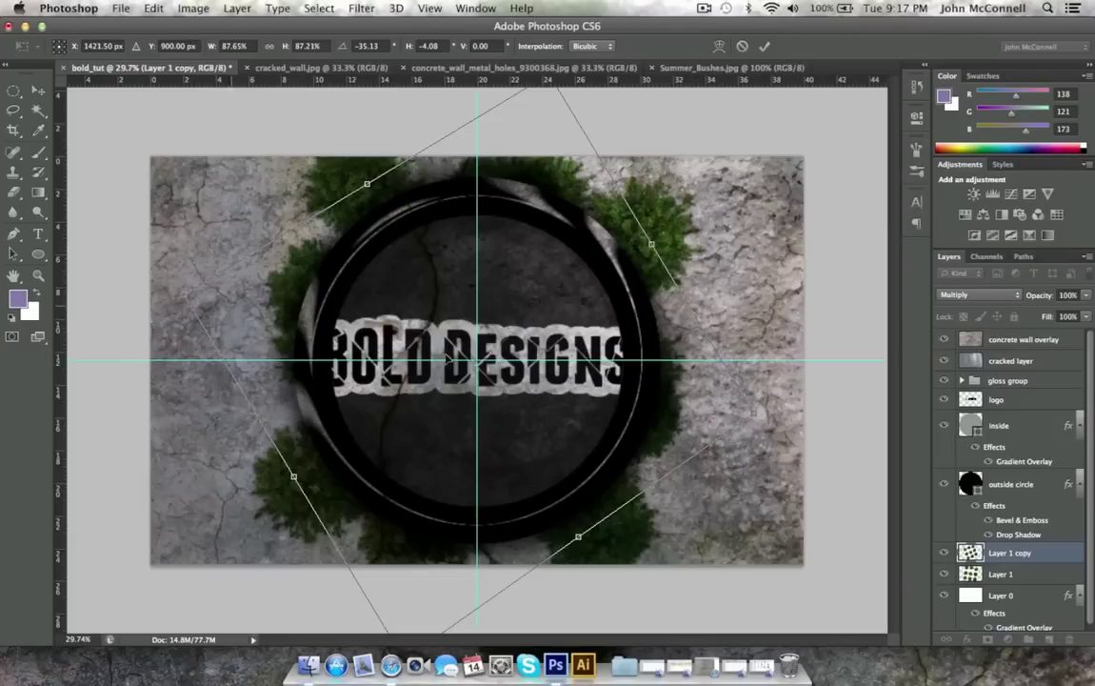
pyautogui.moveTo(756, 413); pyautogui.dragTo(689, 400)
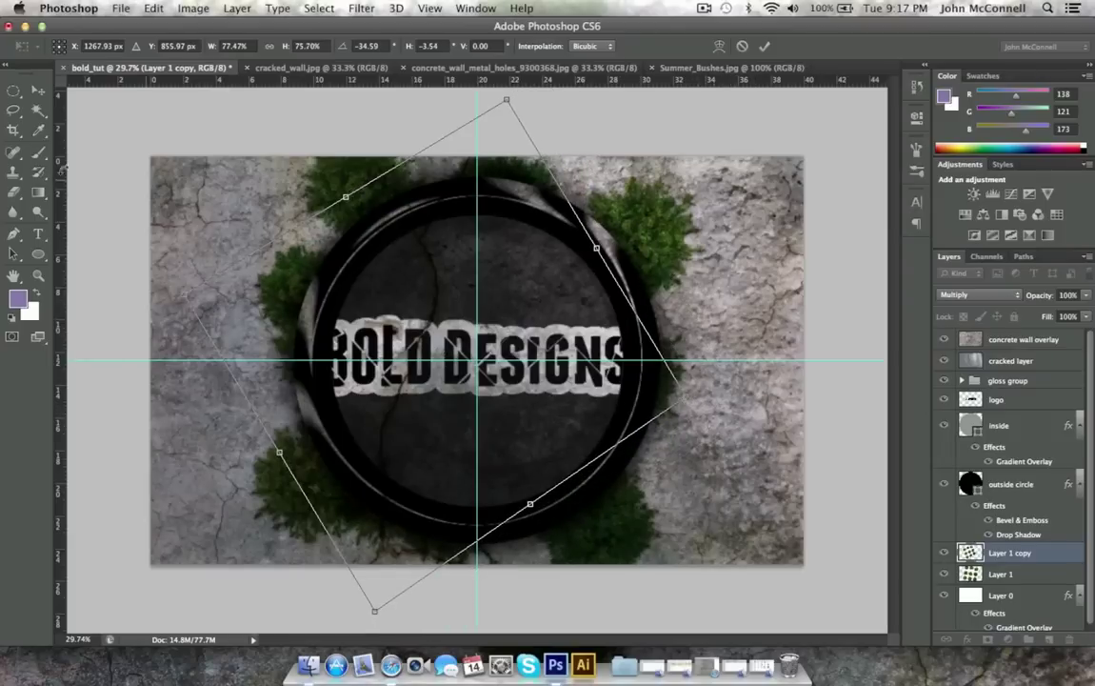
pyautogui.click(38, 89)
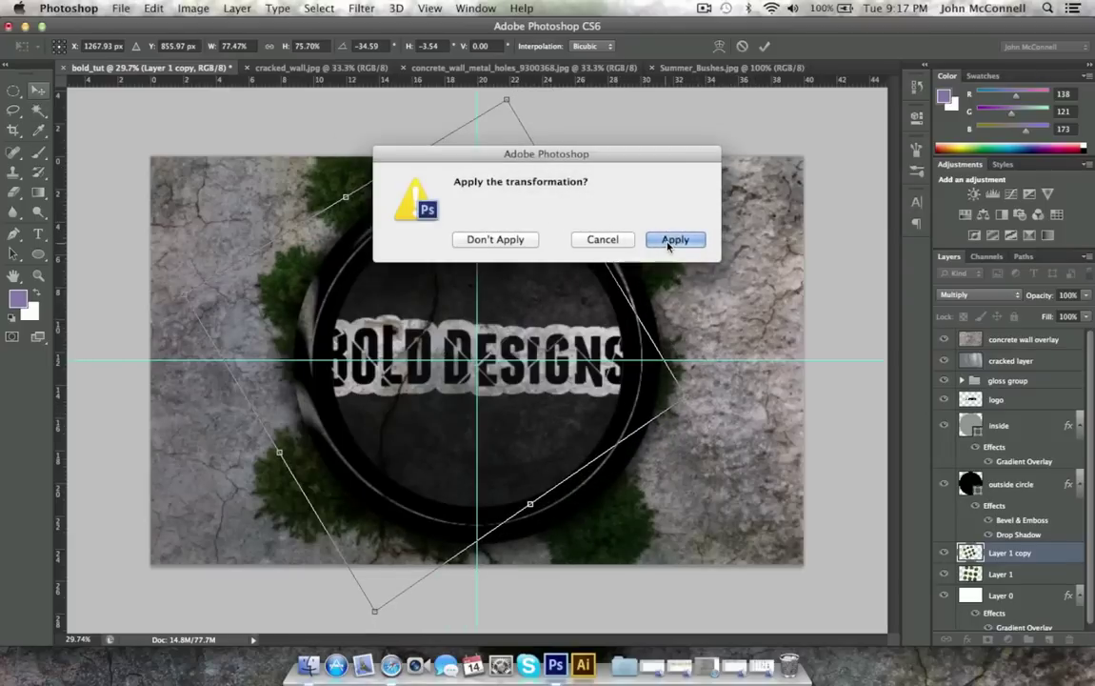
pyautogui.press('Return')
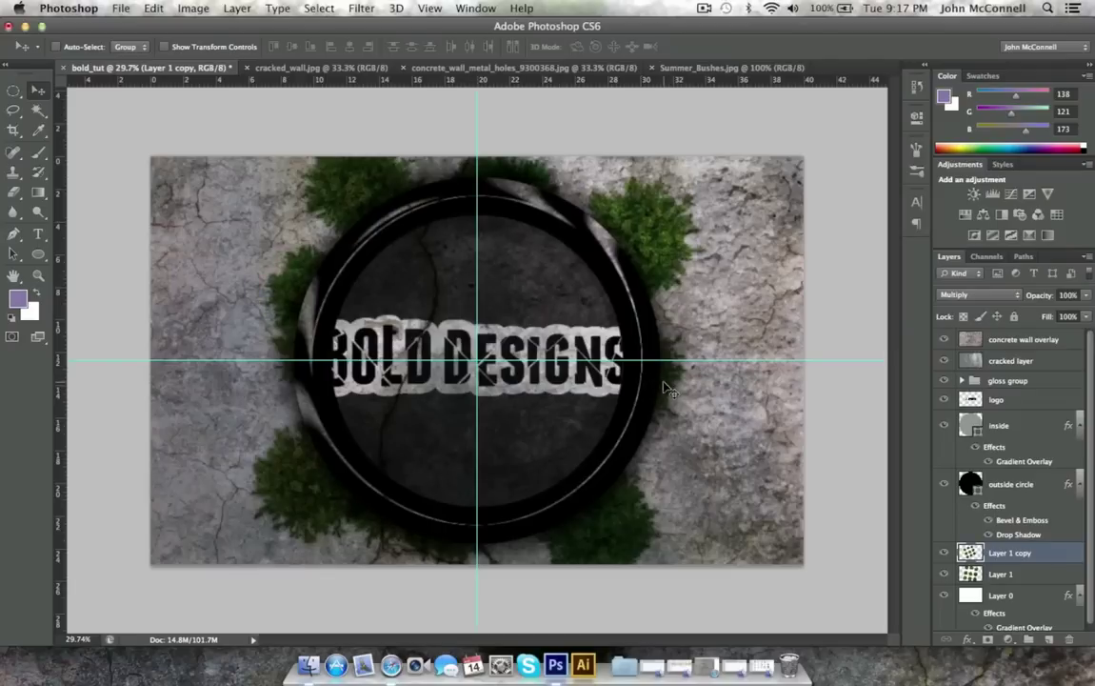
# Step: Open vines.jpg and drag it into the bold_tut emblem document as Layer 2
pyautogui.click(121, 7)
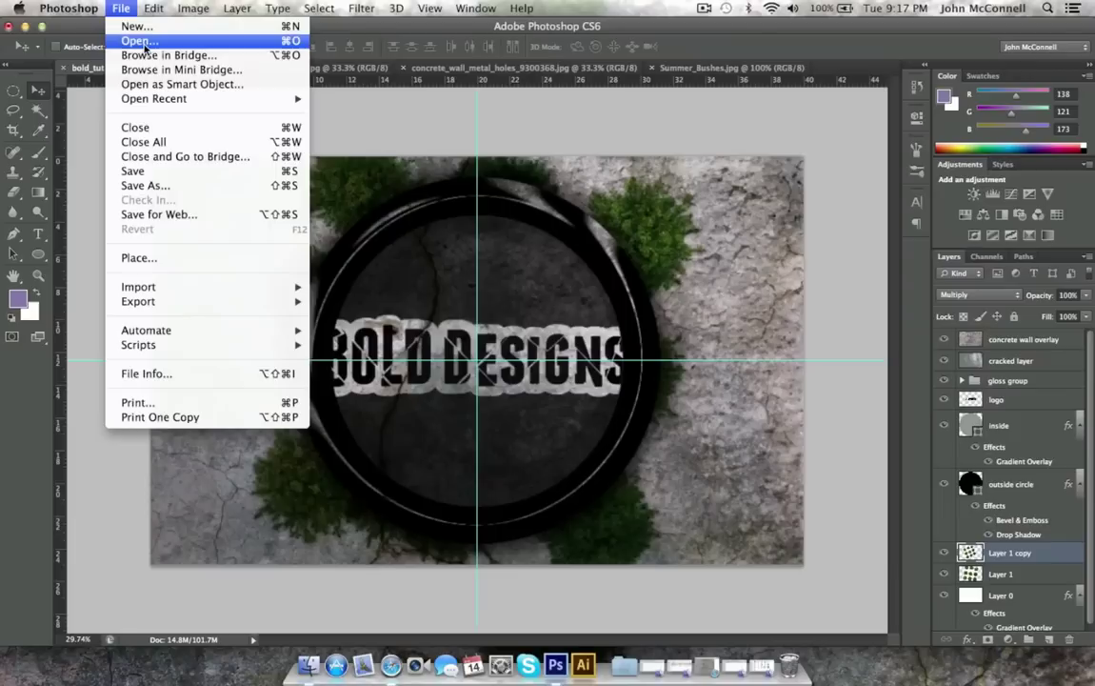
pyautogui.click(143, 36)
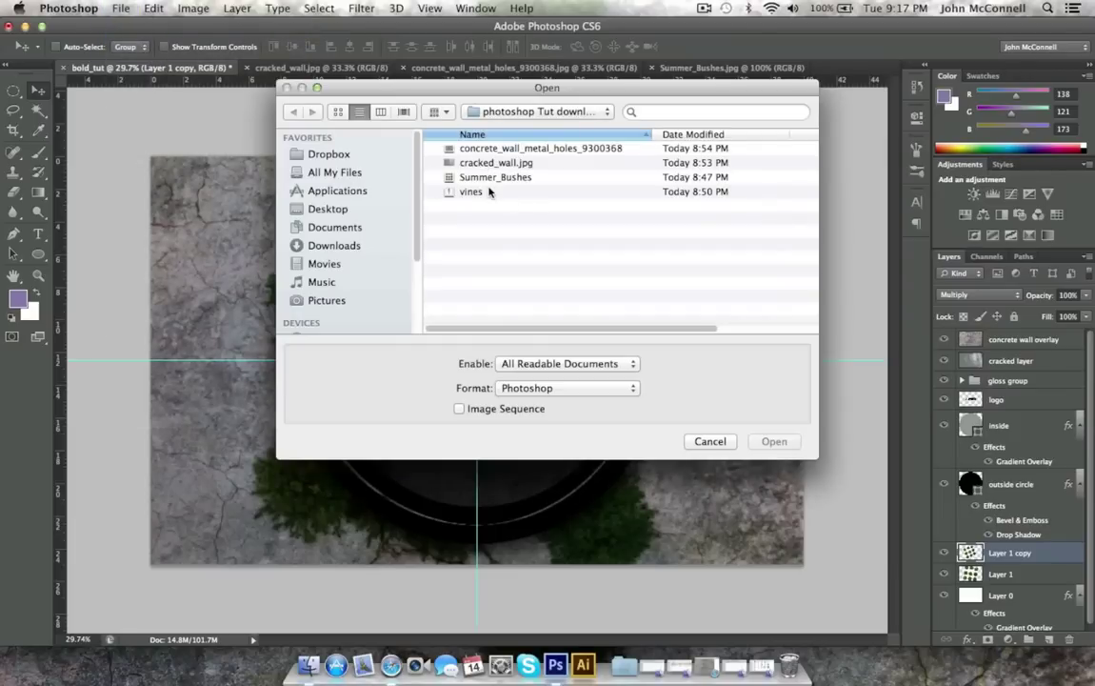
pyautogui.click(479, 192)
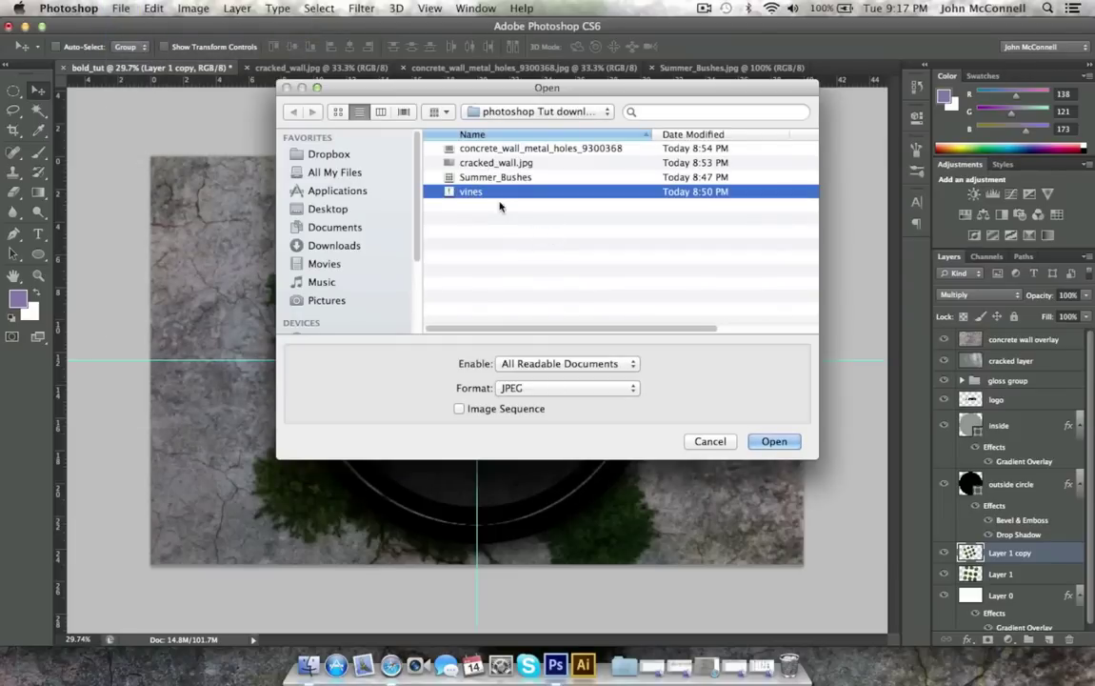
pyautogui.click(783, 443)
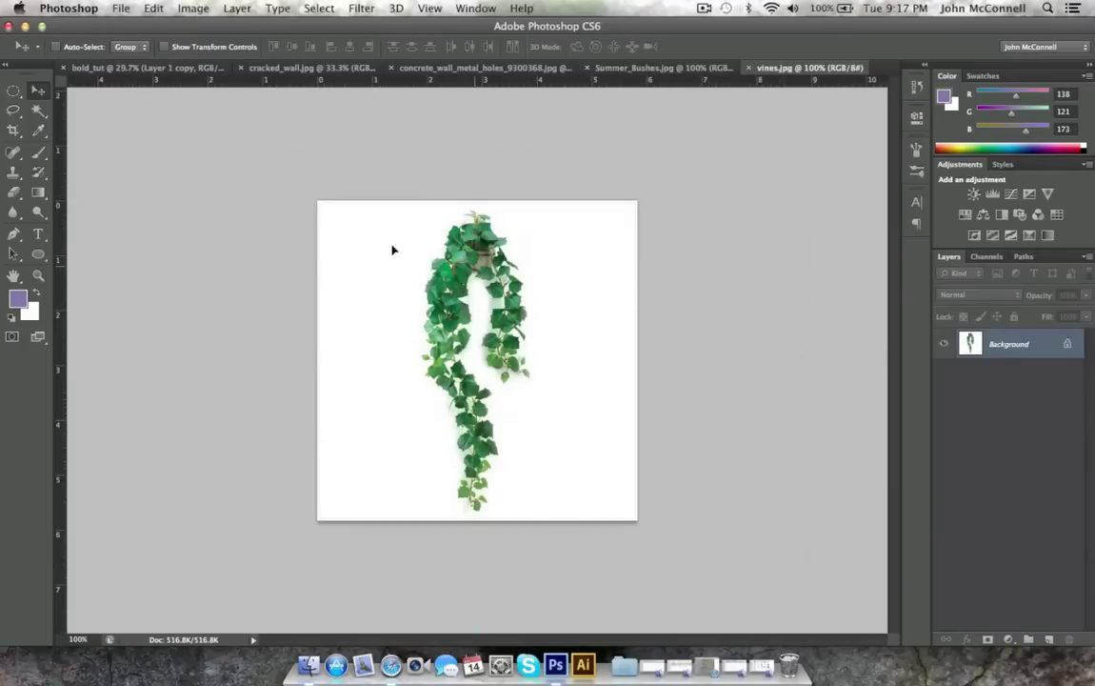
pyautogui.moveTo(391, 247); pyautogui.dragTo(485, 301)
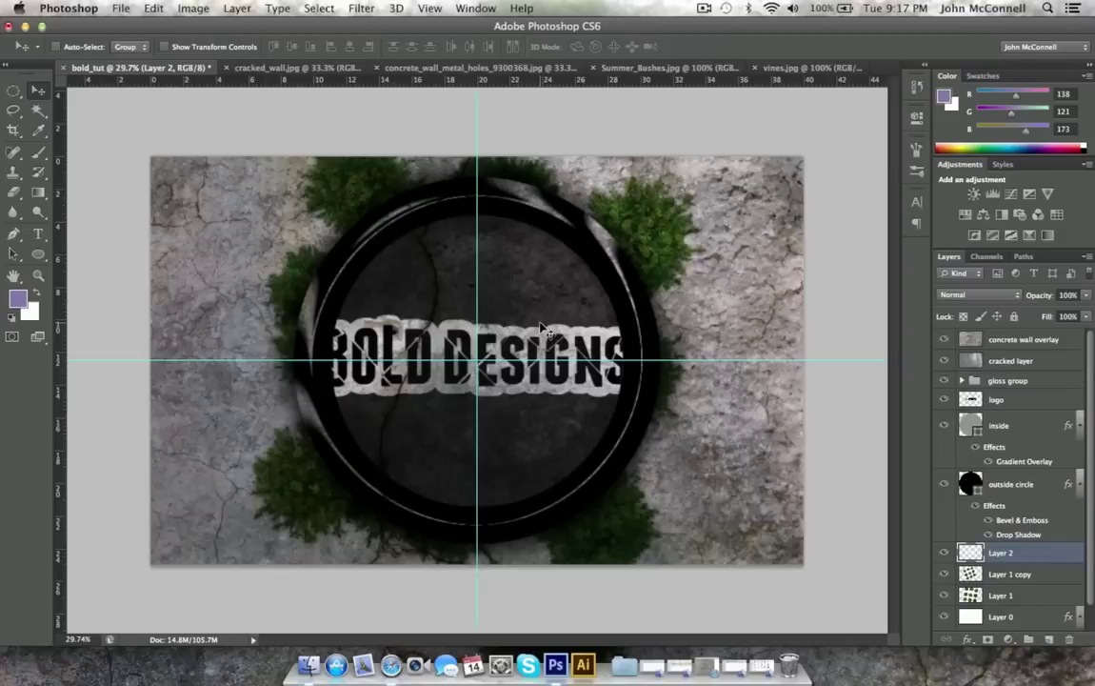
# Step: Enlarge the vines and rotate them about −36.65° to trail diagonally beside the circle's right side
pyautogui.press('super+t')
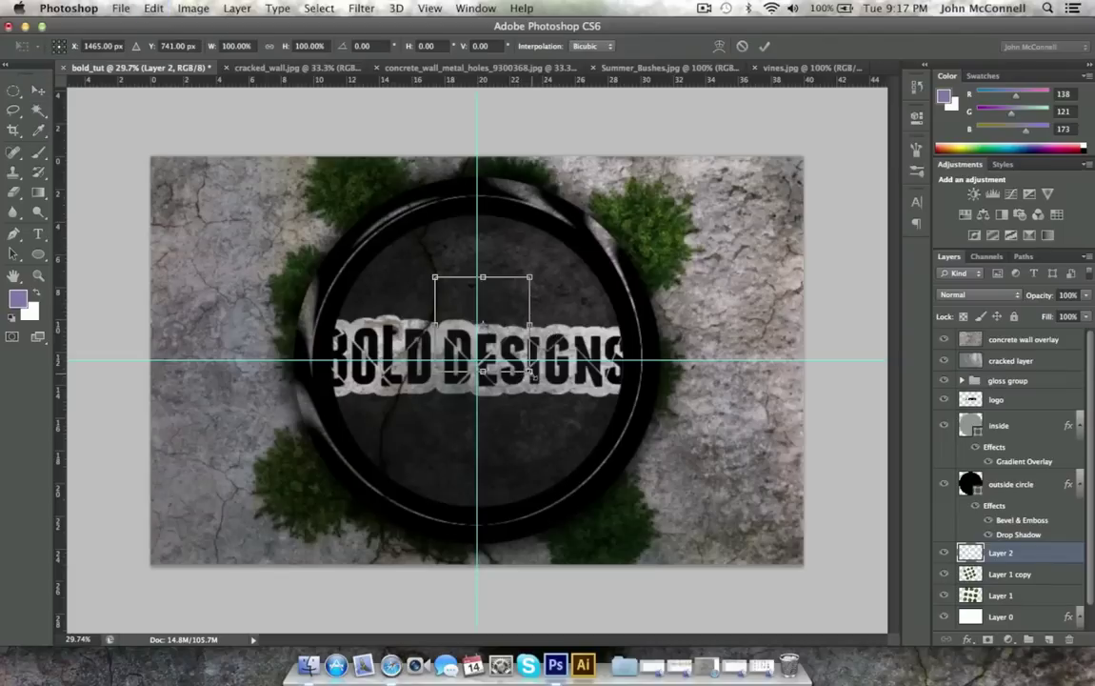
pyautogui.moveTo(533, 376); pyautogui.dragTo(537, 381)
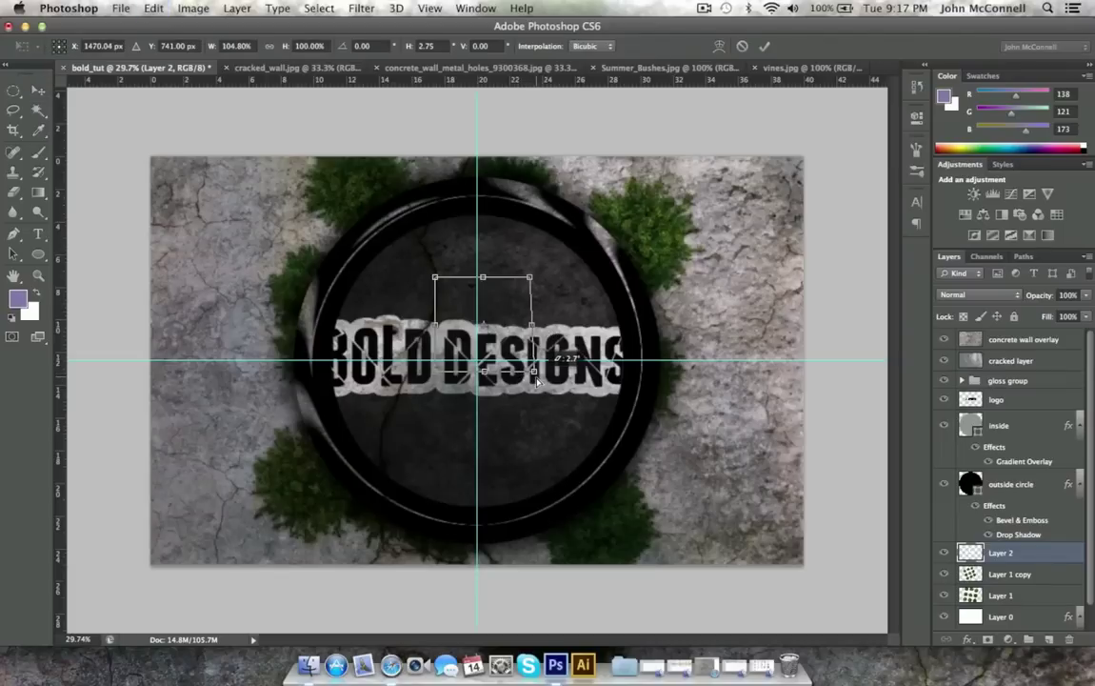
pyautogui.click(152, 10)
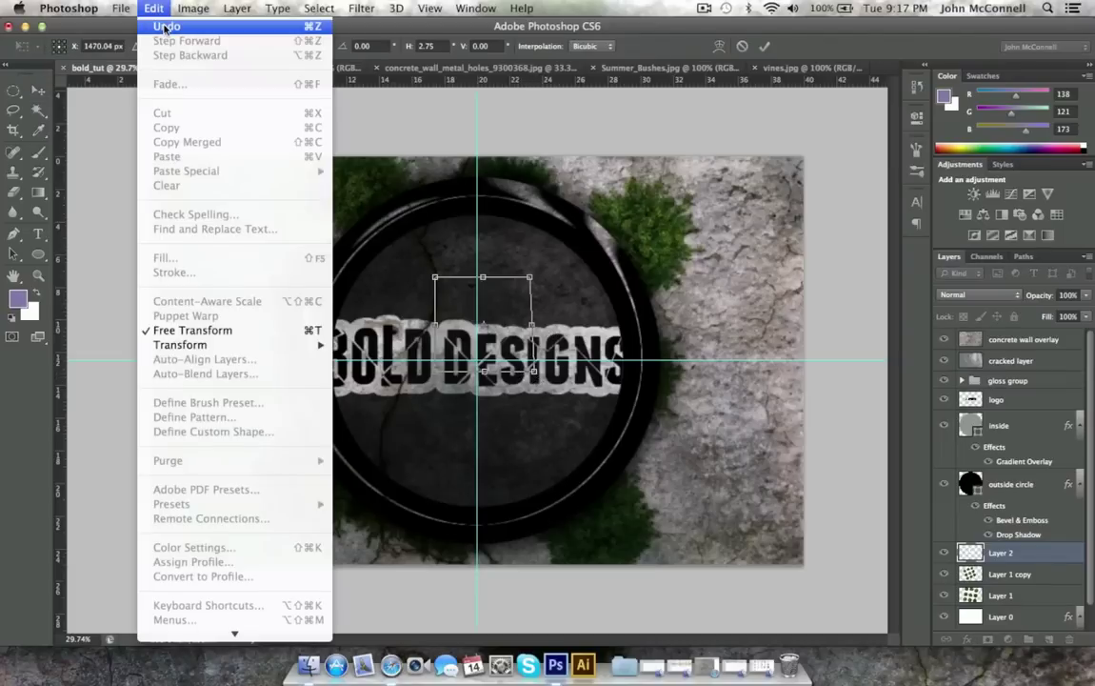
pyautogui.click(164, 26)
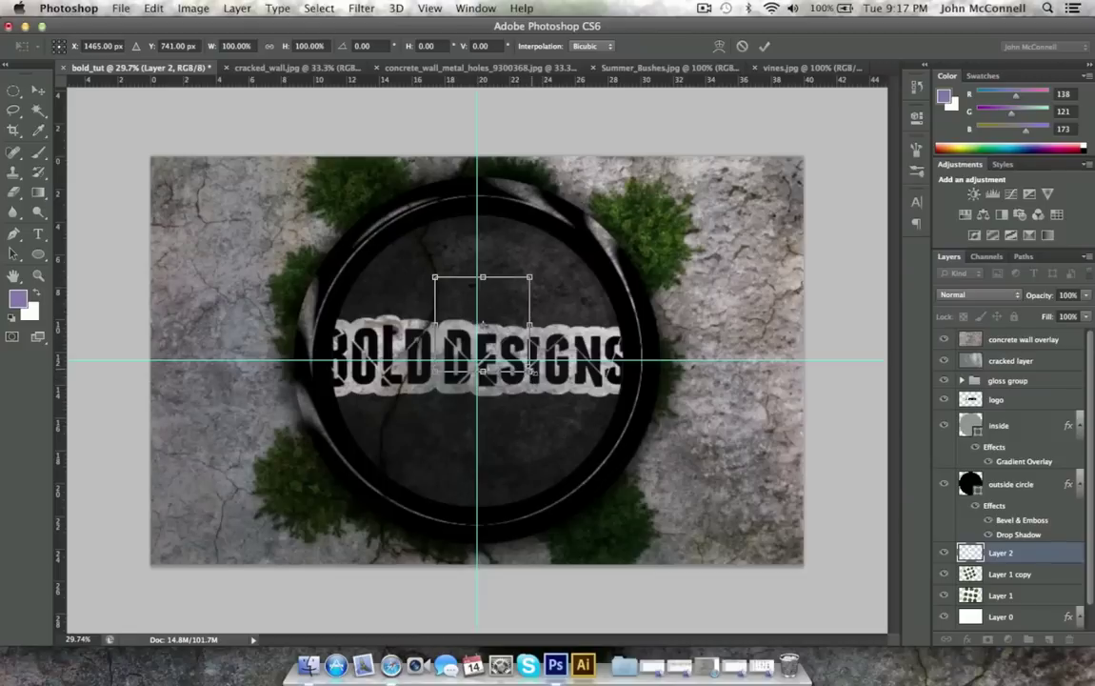
pyautogui.moveTo(530, 372); pyautogui.dragTo(705, 546)
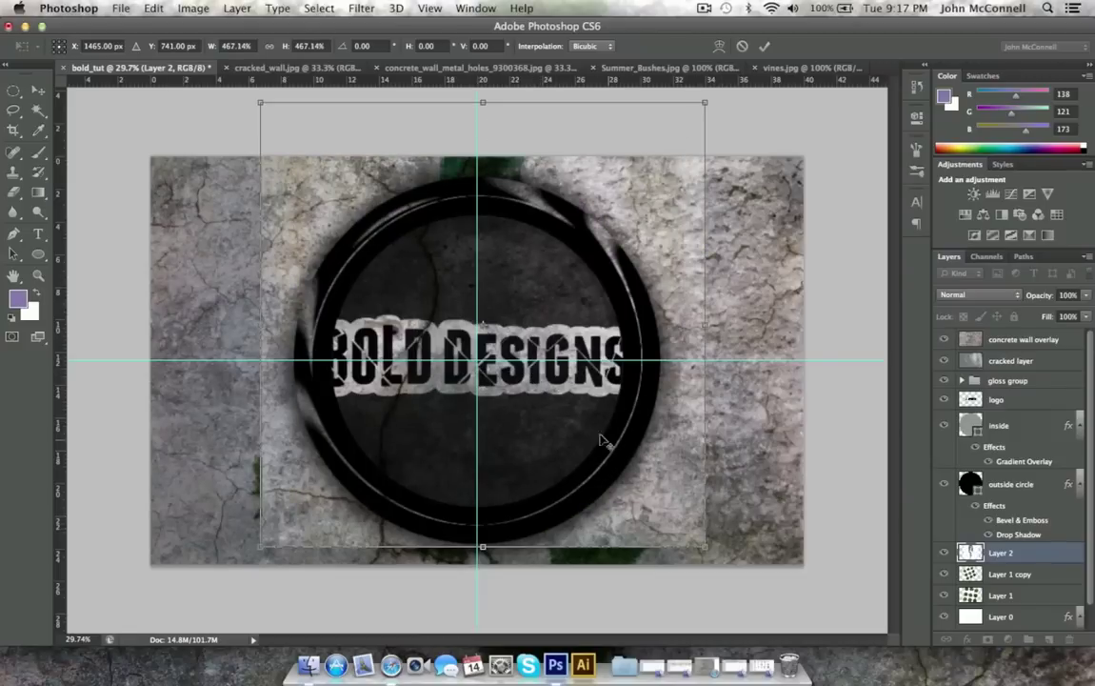
pyautogui.moveTo(600, 440); pyautogui.dragTo(789, 516)
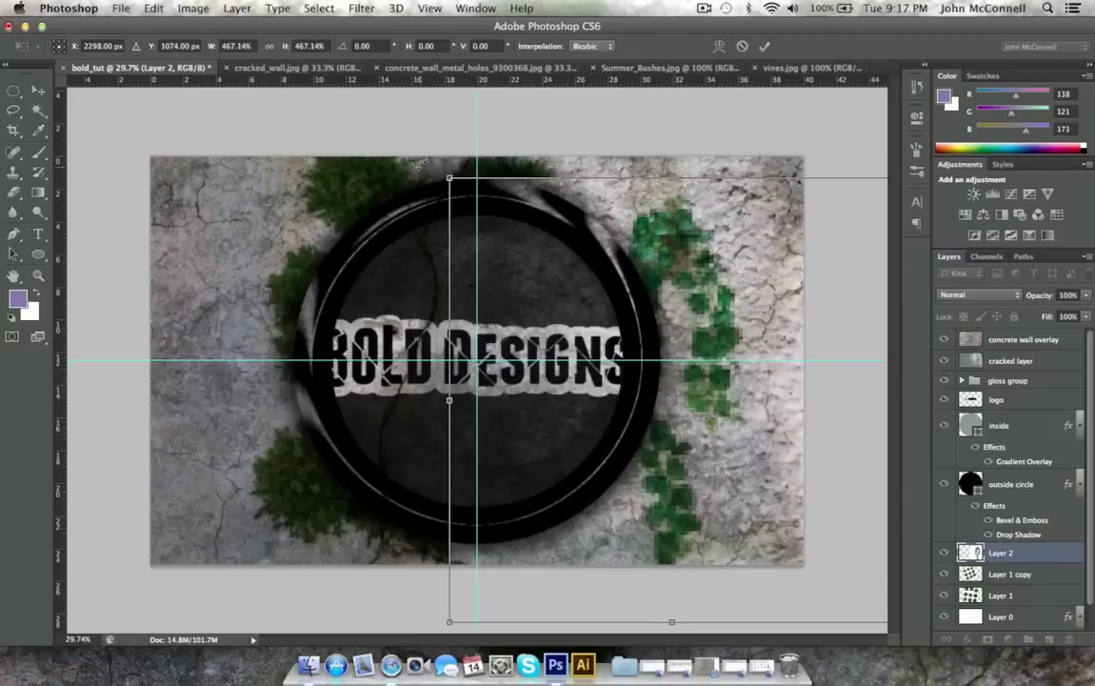
pyautogui.moveTo(419, 164); pyautogui.dragTo(493, 379)
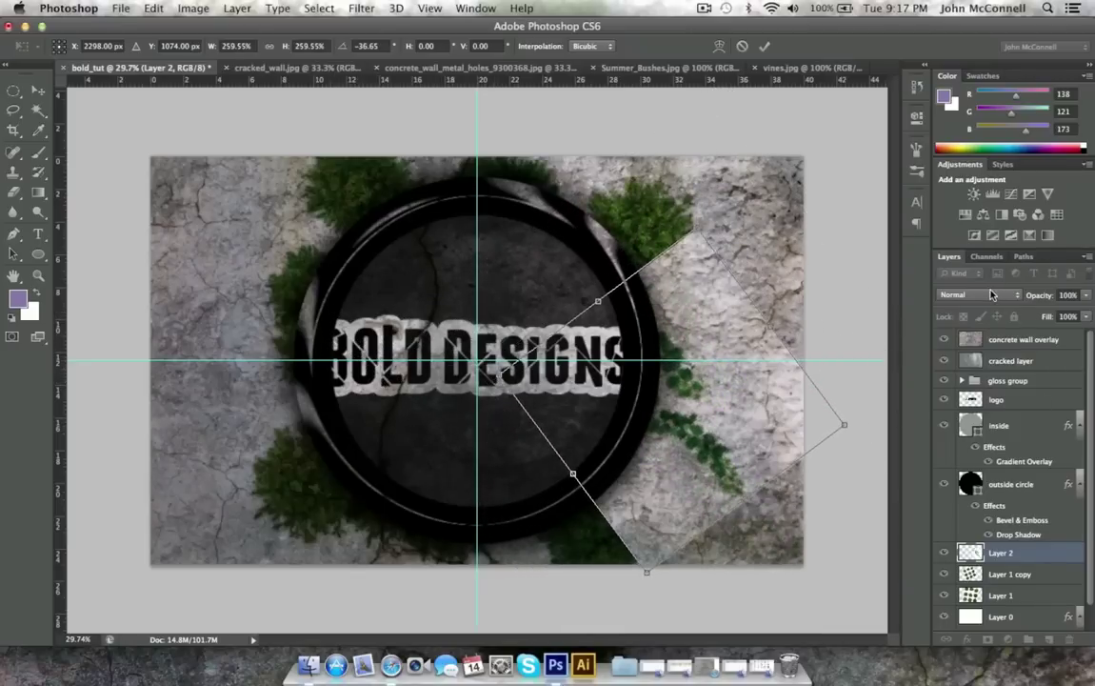
pyautogui.click(38, 90)
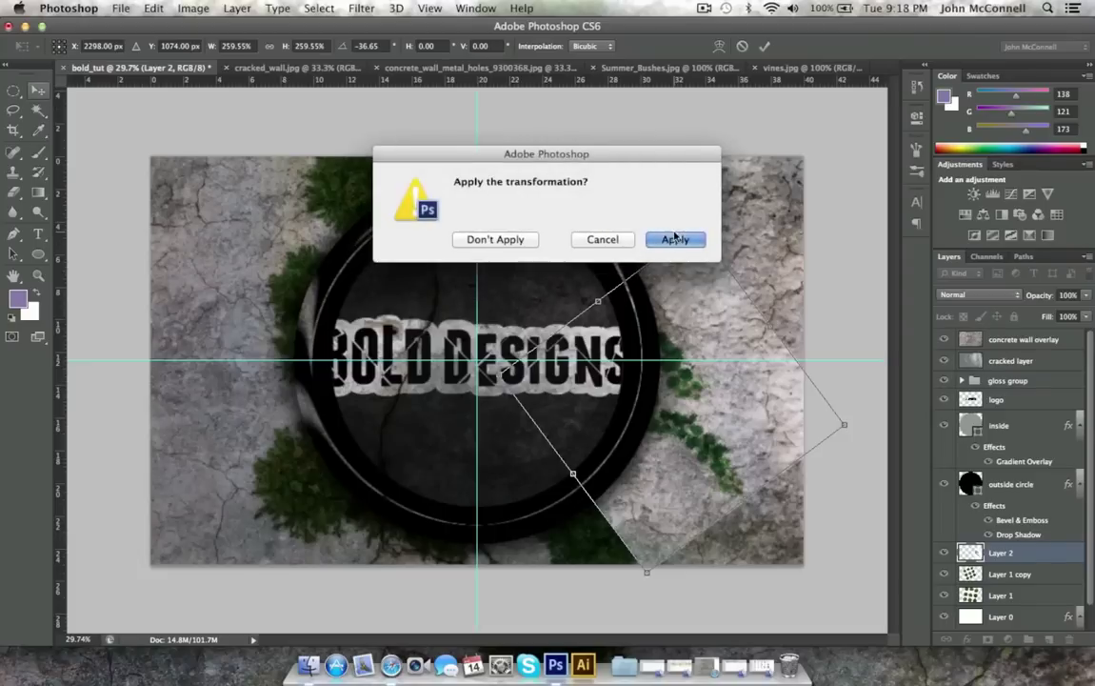
pyautogui.click(675, 239)
# Step: Set the vines layer to Multiply blending and nudge it slightly lower
pyautogui.click(976, 295)
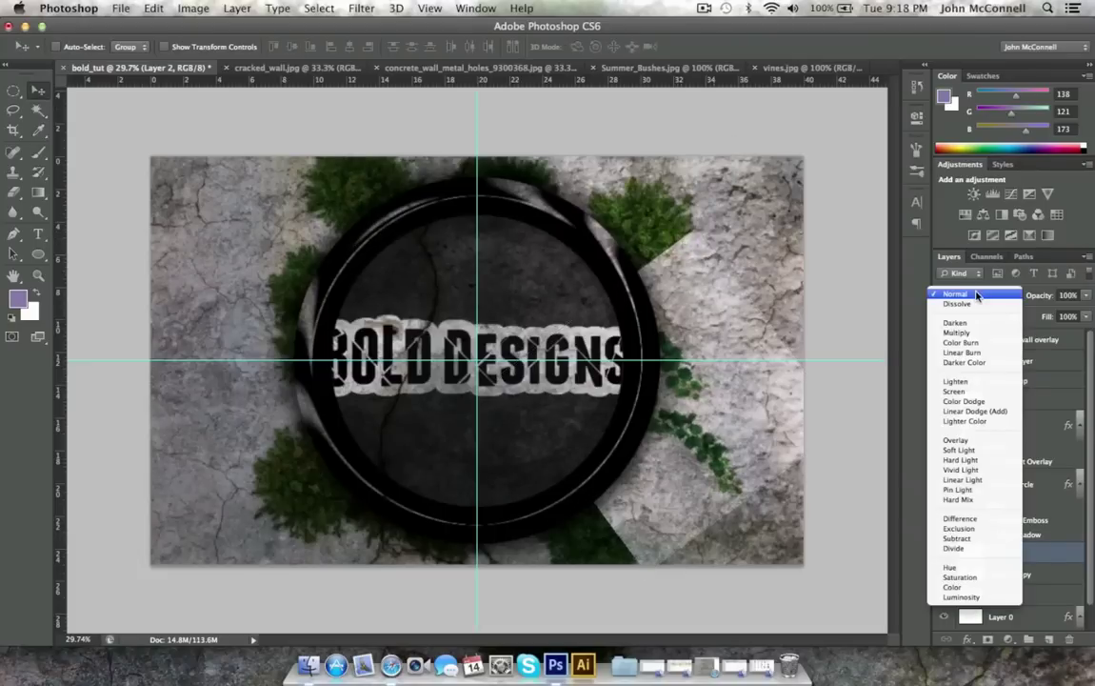
pyautogui.click(968, 392)
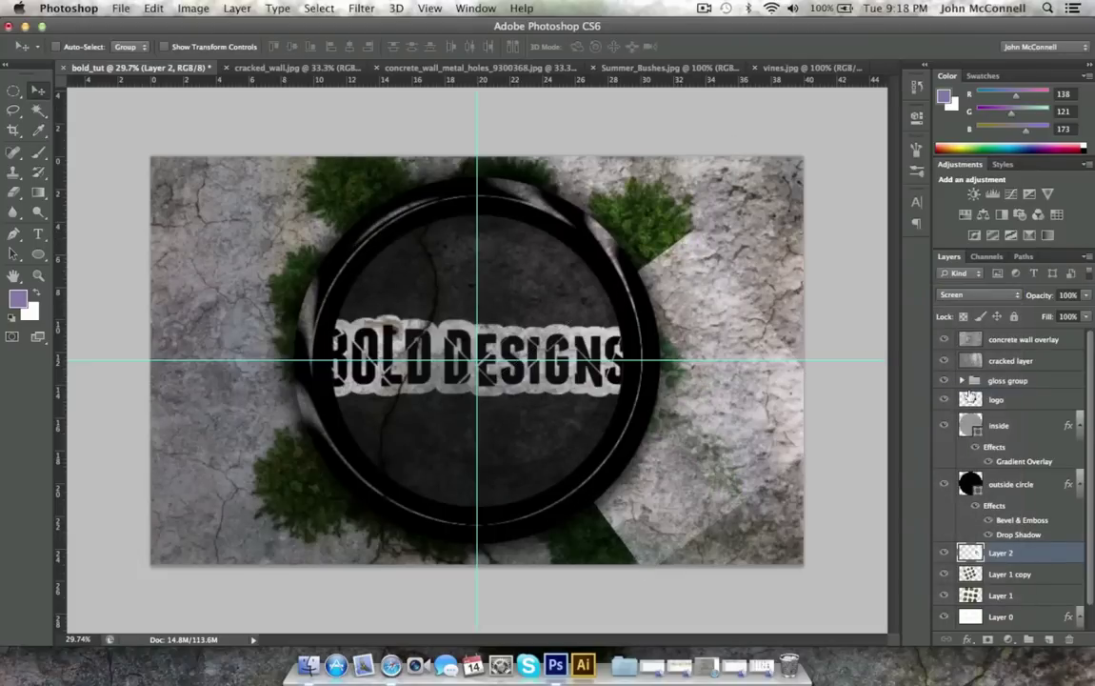
pyautogui.click(966, 297)
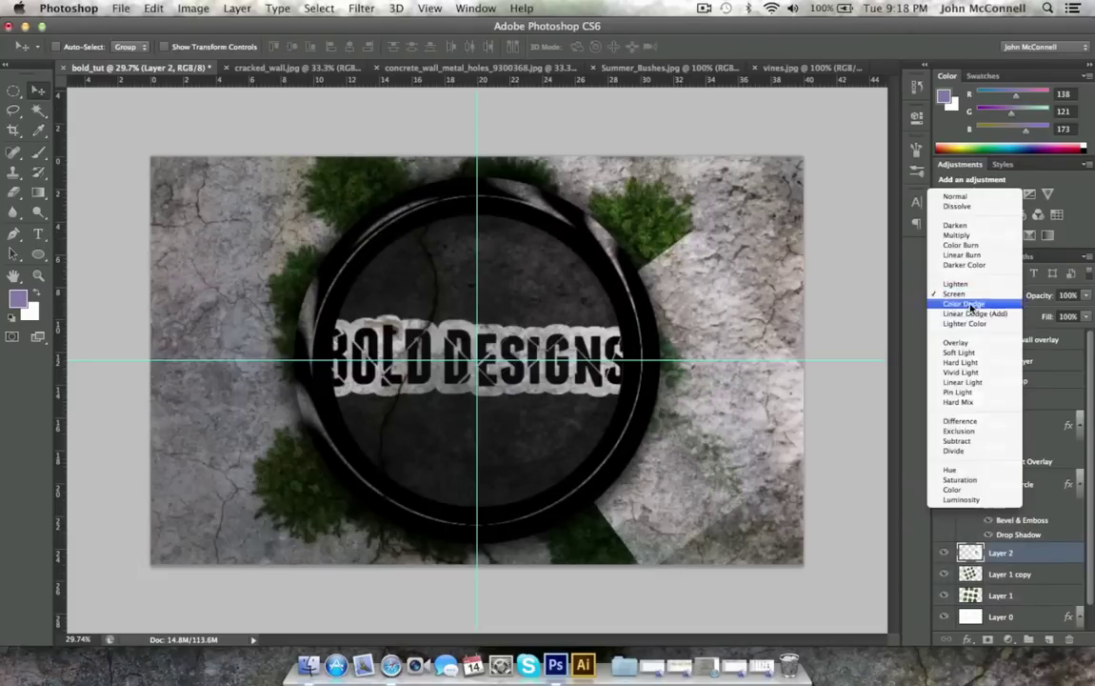
pyautogui.click(968, 240)
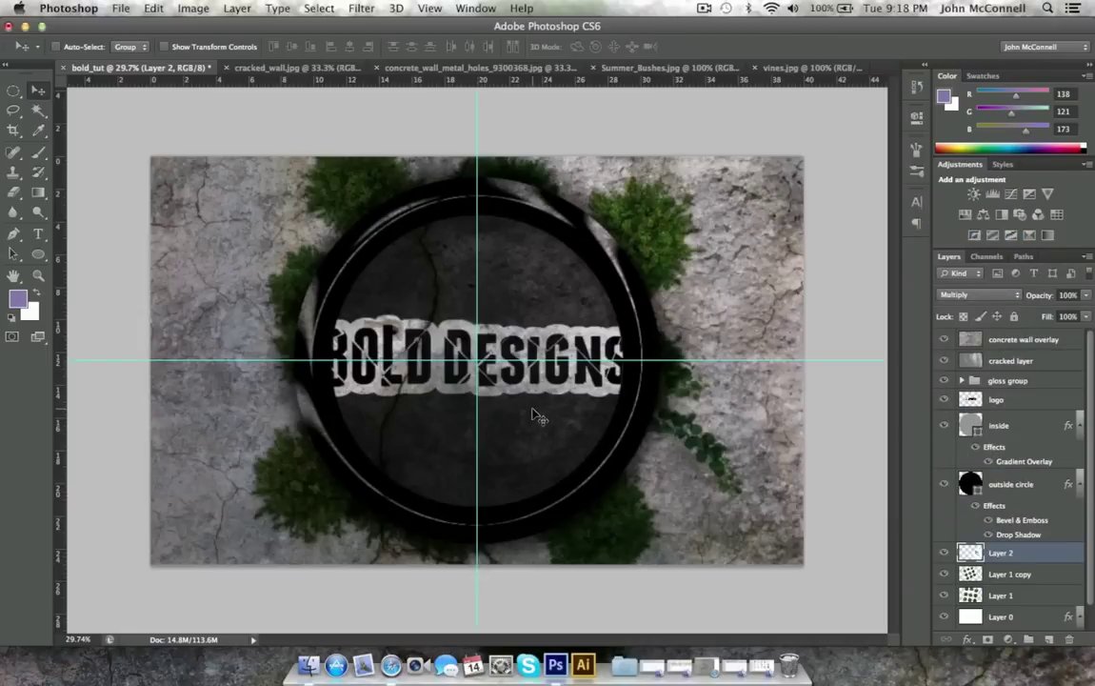
pyautogui.click(38, 90)
pyautogui.moveTo(670, 439); pyautogui.dragTo(676, 476)
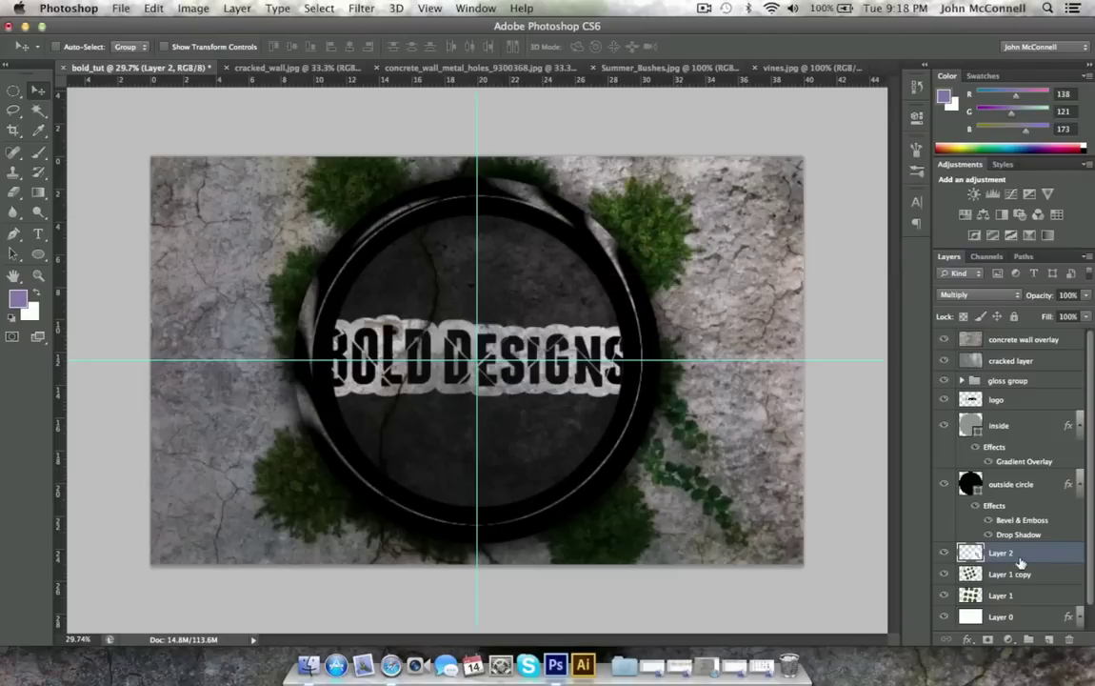
# Step: Duplicate the vines, move the copy to the upper left and rotate it about 174°
pyautogui.press('super+j')
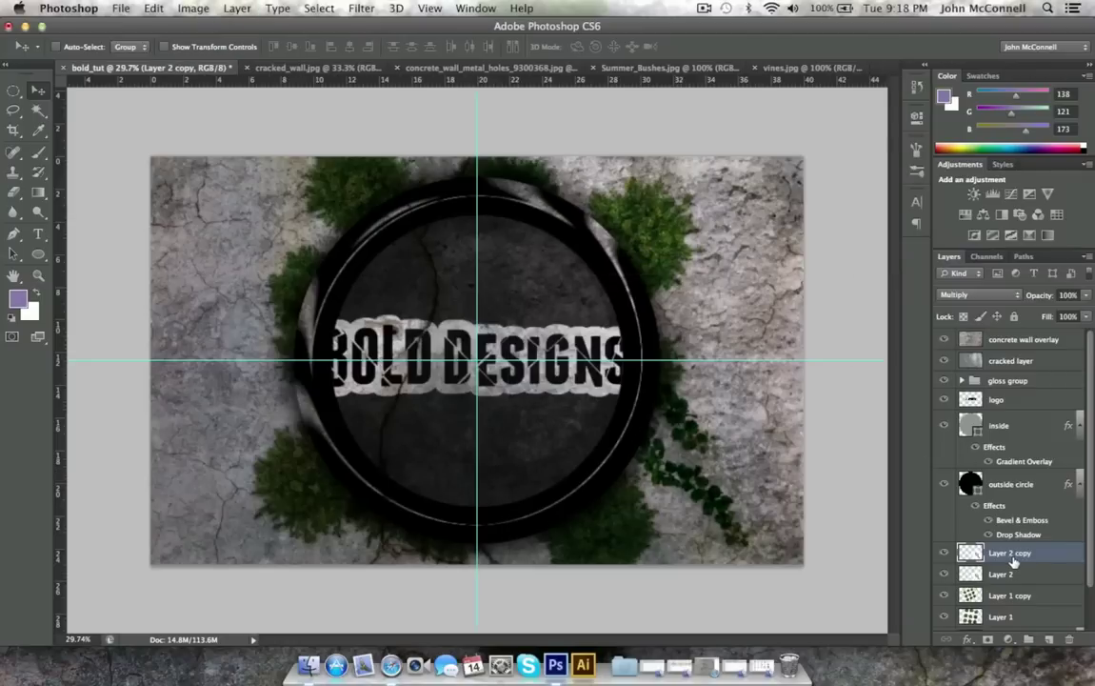
pyautogui.moveTo(643, 462); pyautogui.dragTo(199, 267)
pyautogui.press('super+t')
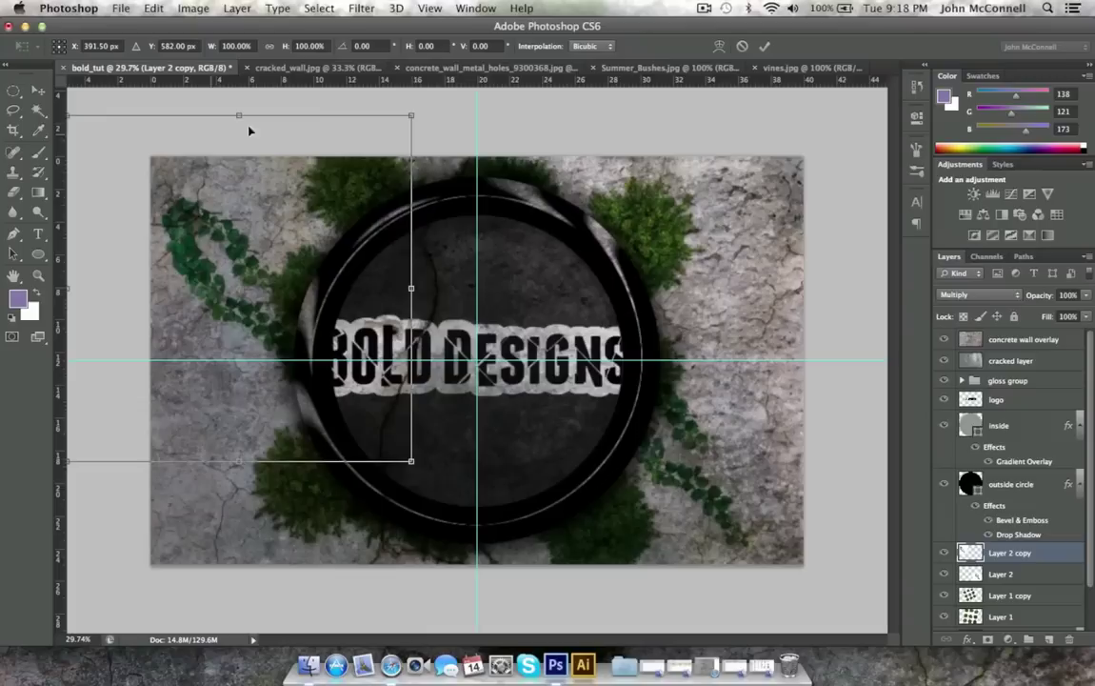
pyautogui.moveTo(432, 110); pyautogui.dragTo(132, 400)
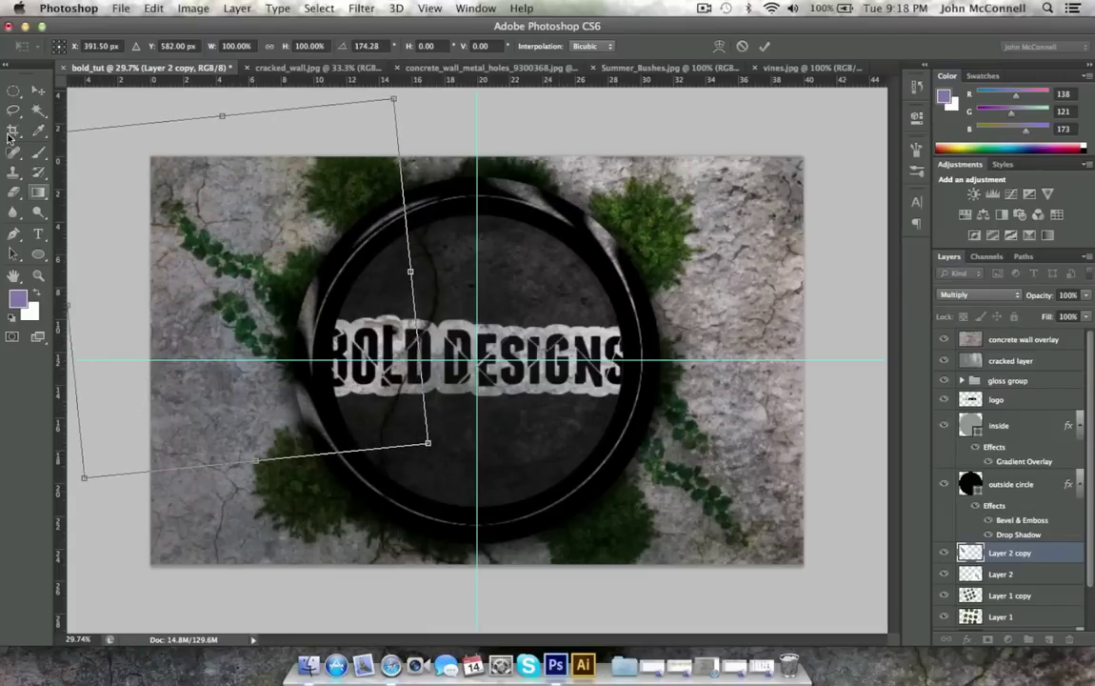
pyautogui.click(38, 90)
pyautogui.click(672, 238)
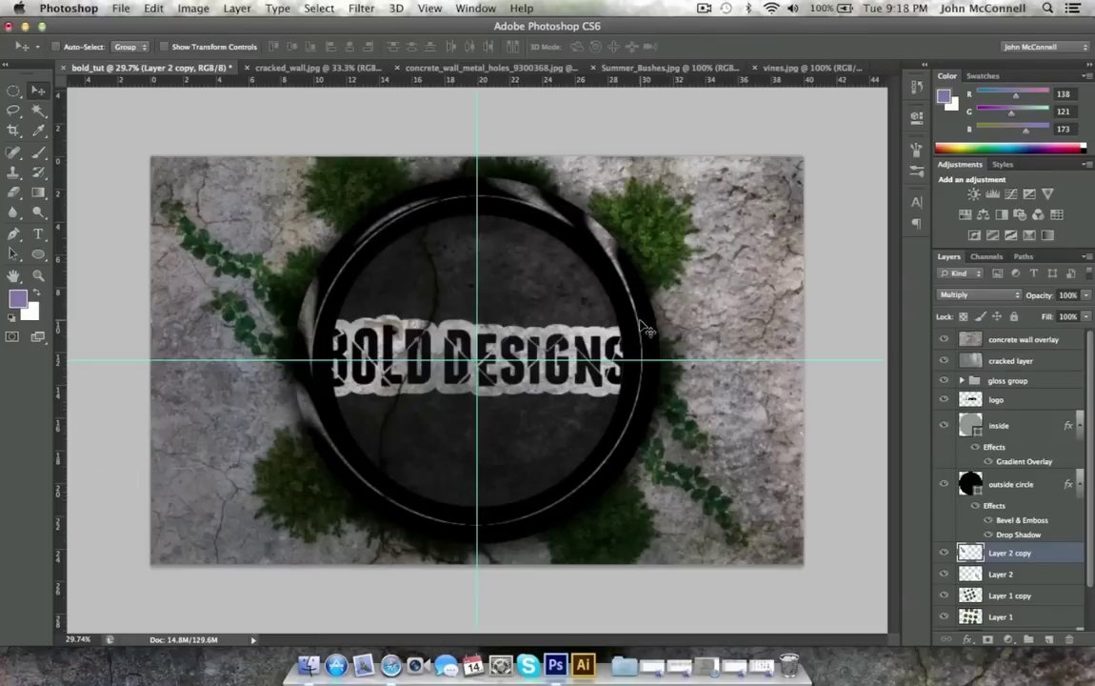
pyautogui.press('z')
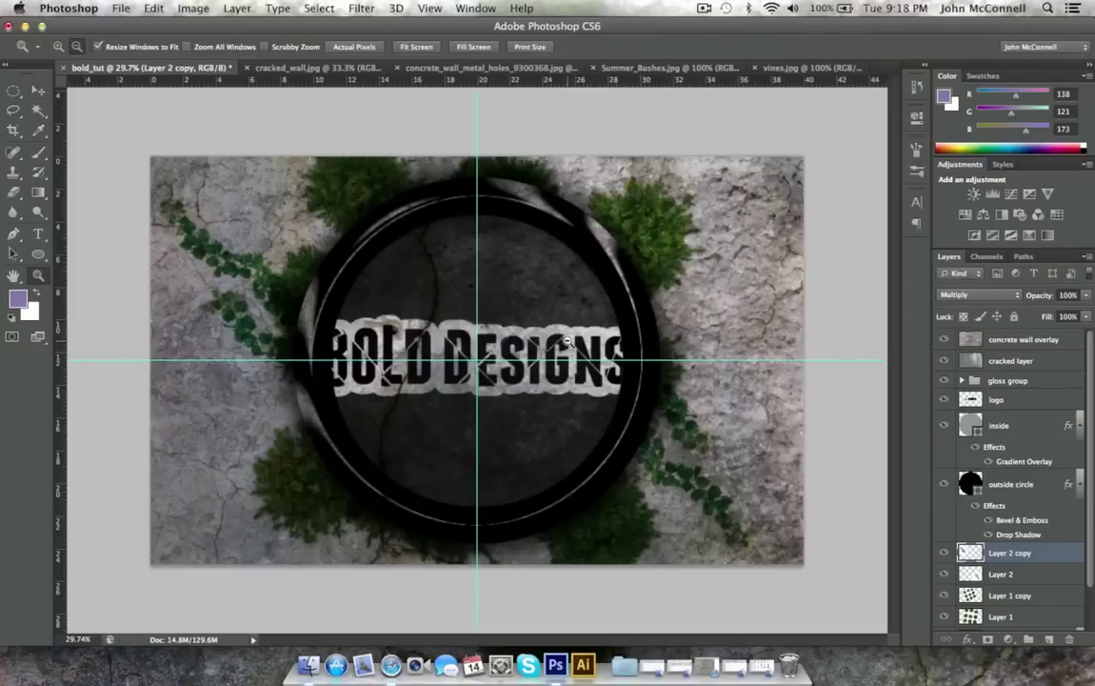
pyautogui.keyDown('alt'); pyautogui.click(567, 340); pyautogui.keyUp('alt')
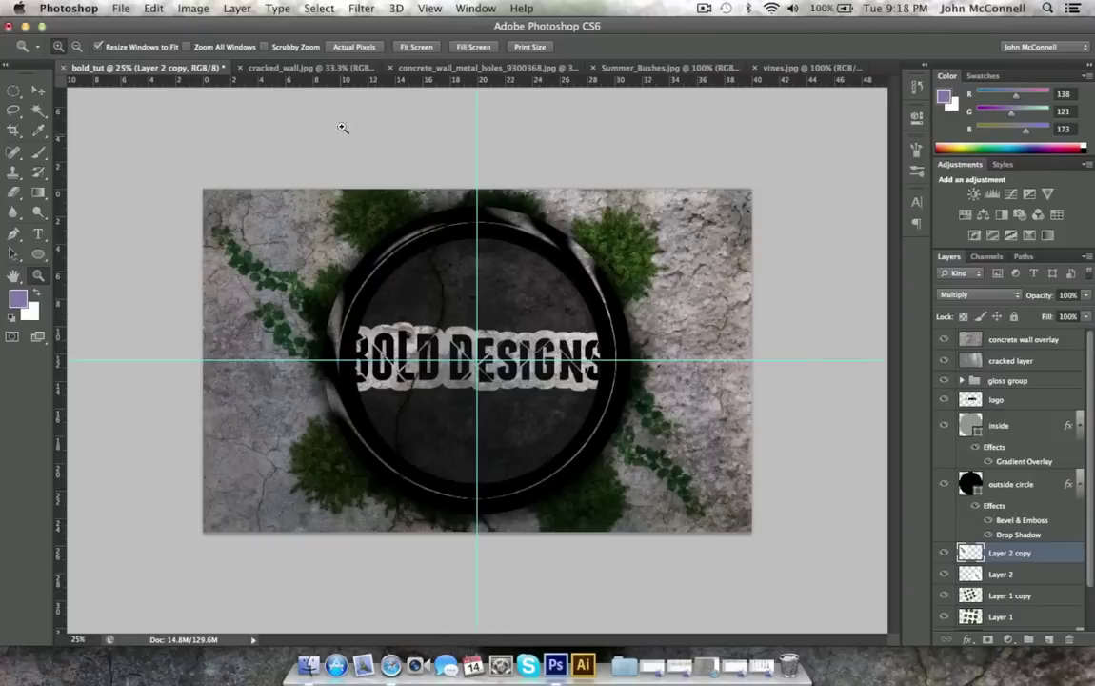
# Step: Close bolddesignLogo with Don't Save and bring the bold_tut document back into view
pyautogui.click(23, 28)
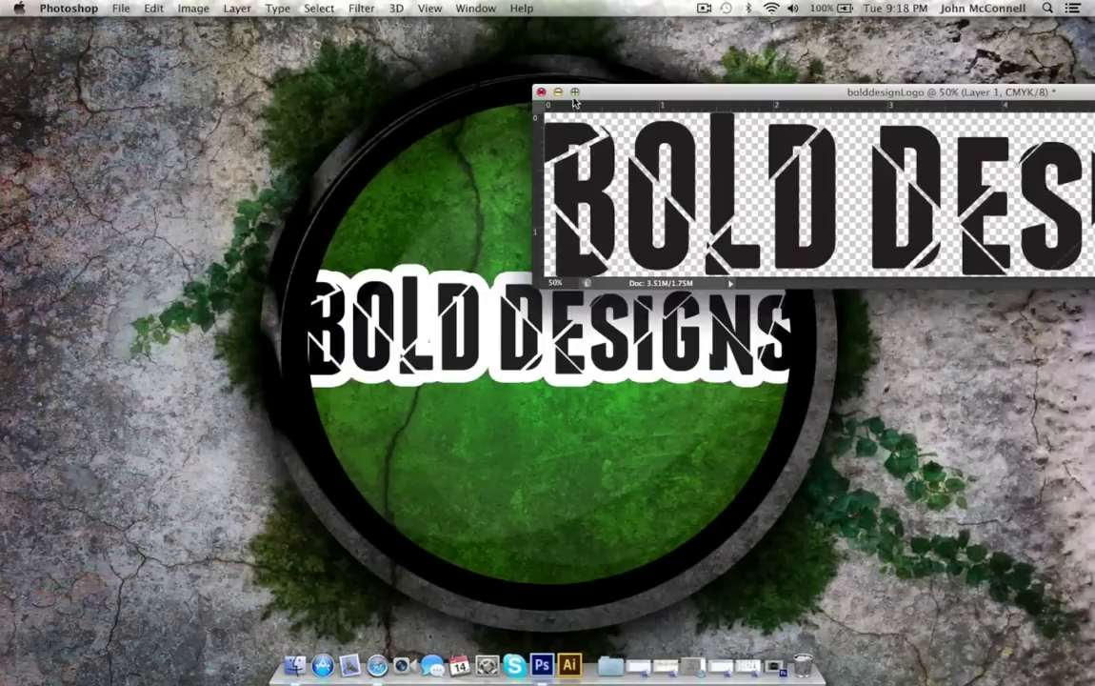
pyautogui.click(541, 91)
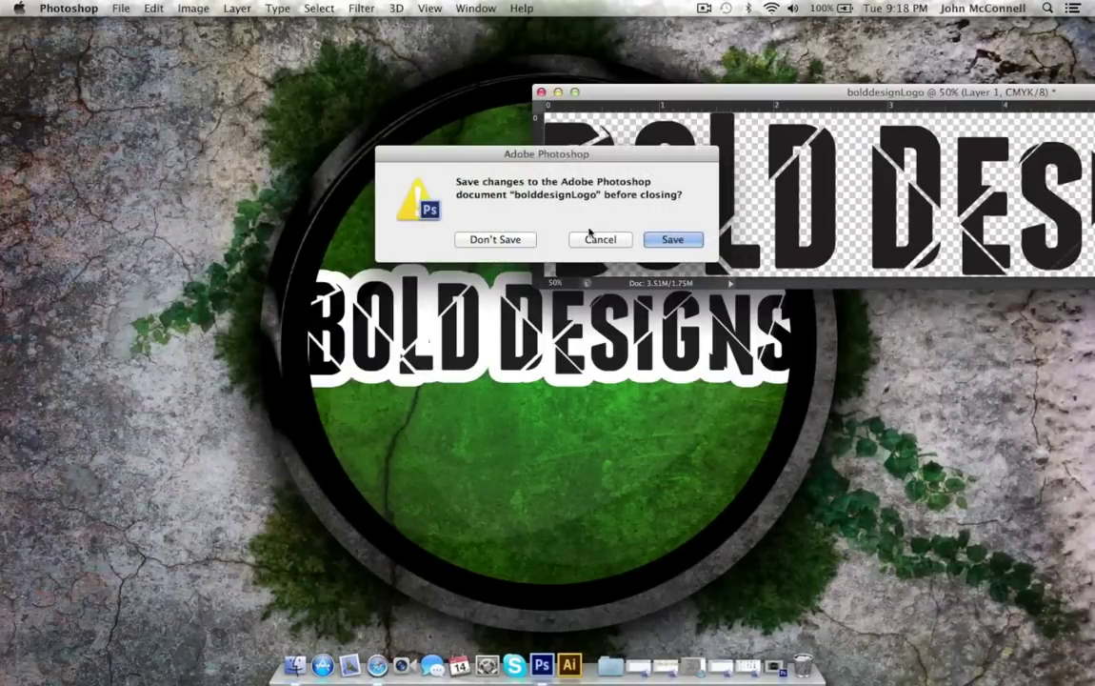
pyautogui.click(527, 240)
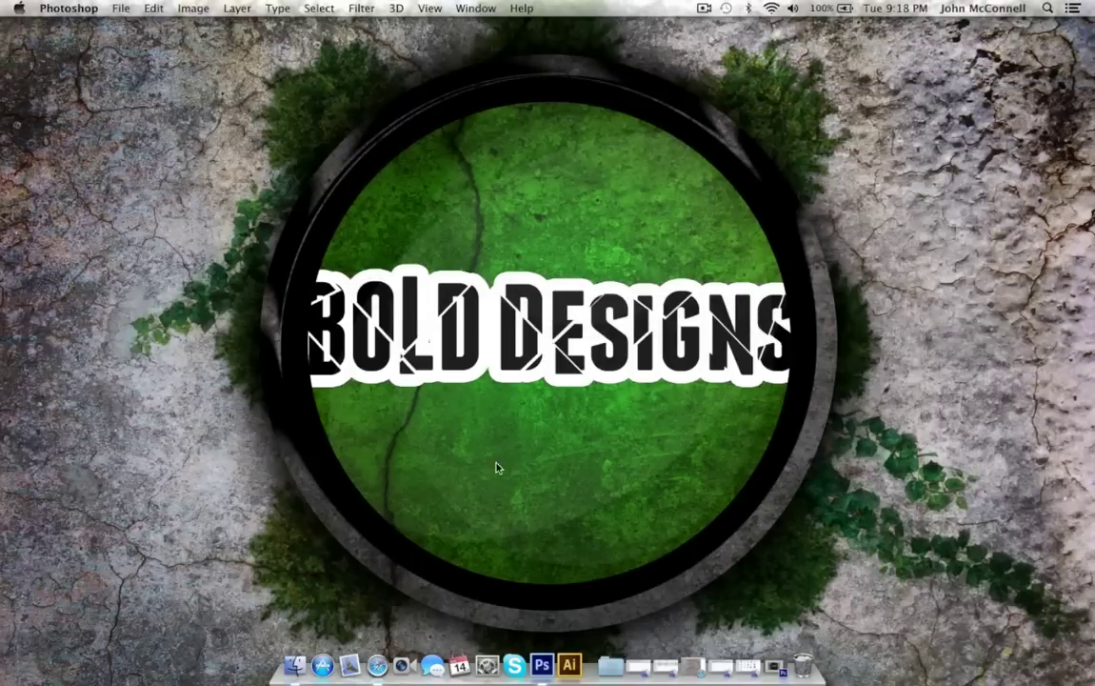
pyautogui.click(542, 664)
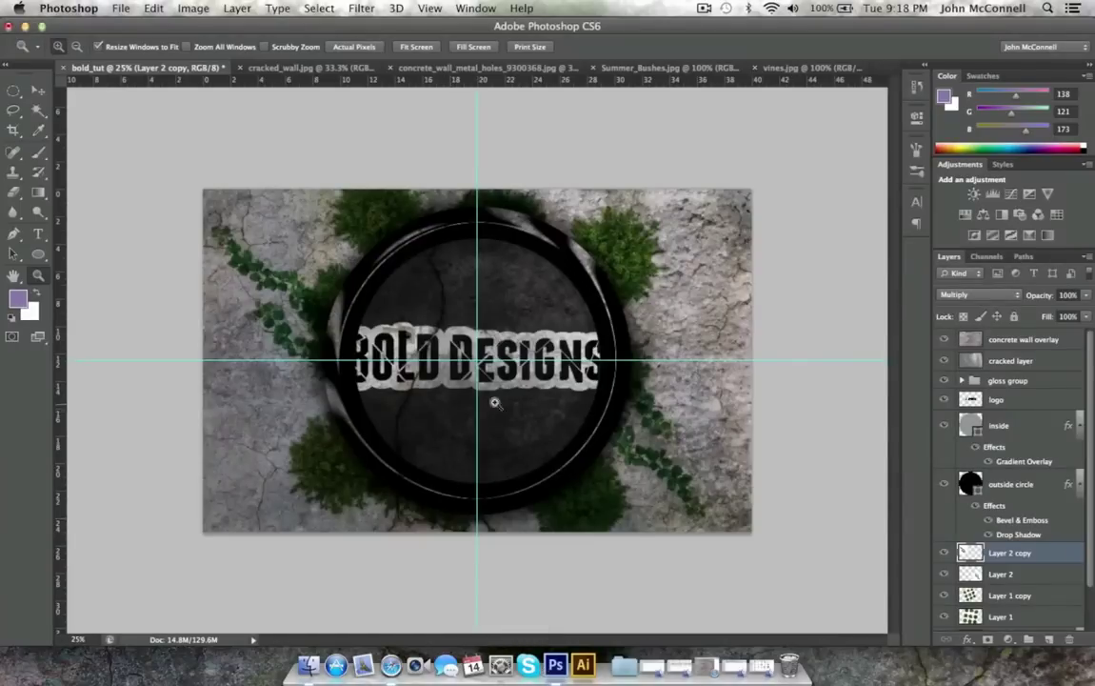
# Step: Rename Layer 2 copy, Layer 2, Layer 1 copy and Layer 1 to vine1, vine2, bushes1 and bushes2
pyautogui.doubleClick(1007, 554)
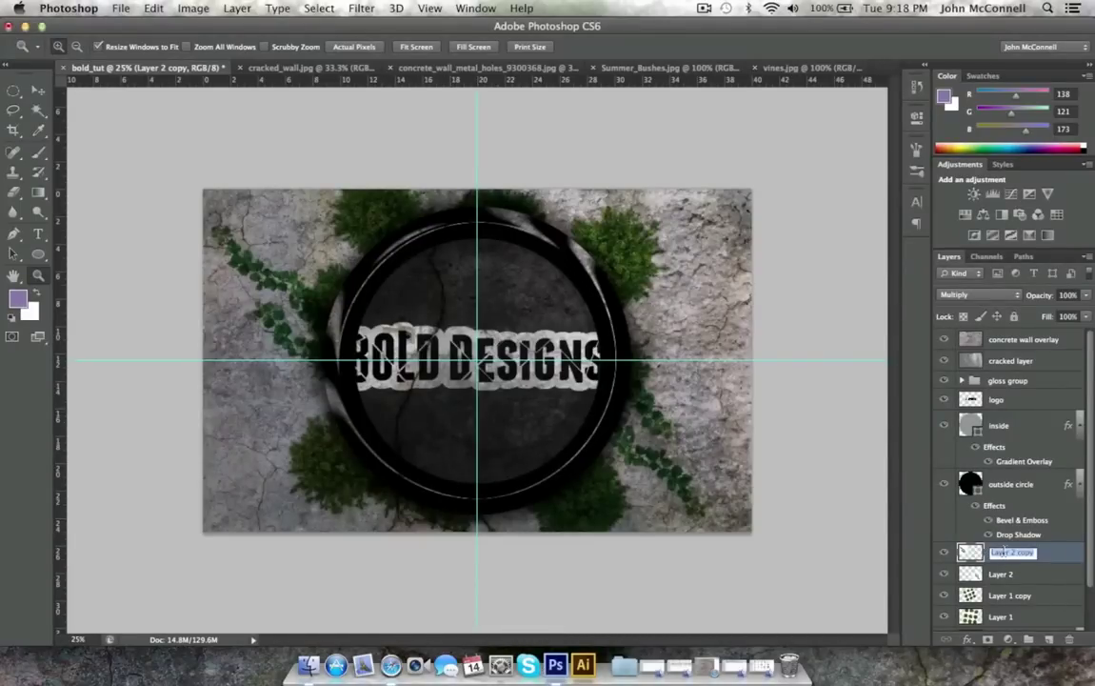
pyautogui.write('sh')
pyautogui.doubleClick(1013, 572)
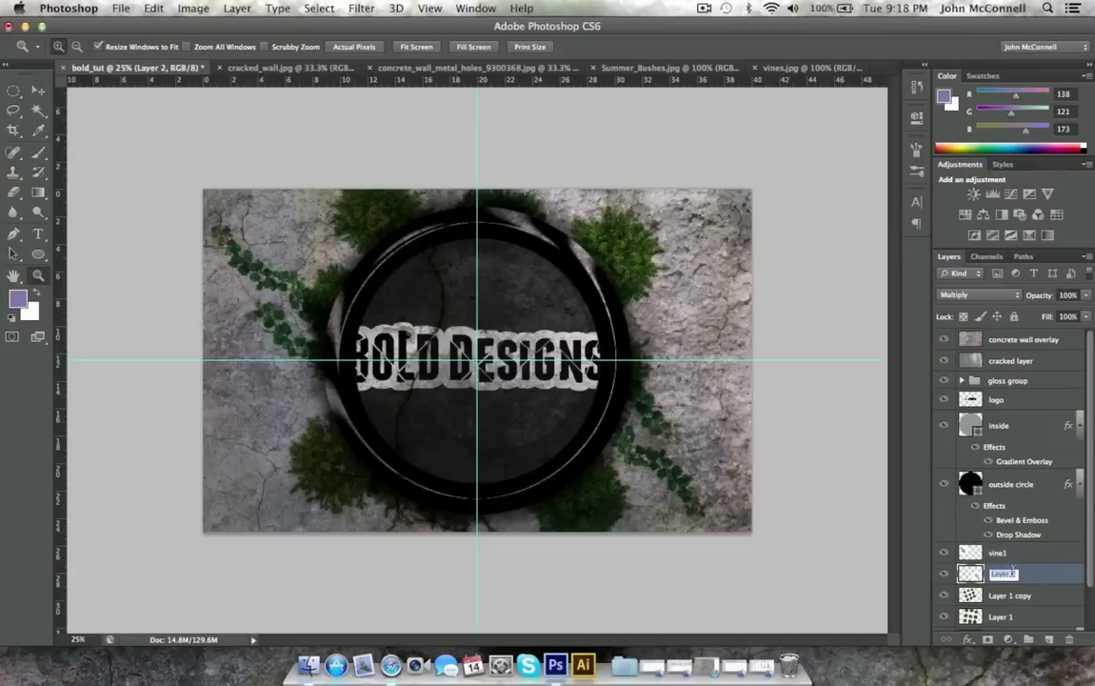
pyautogui.write('vine2')
pyautogui.doubleClick(1009, 596)
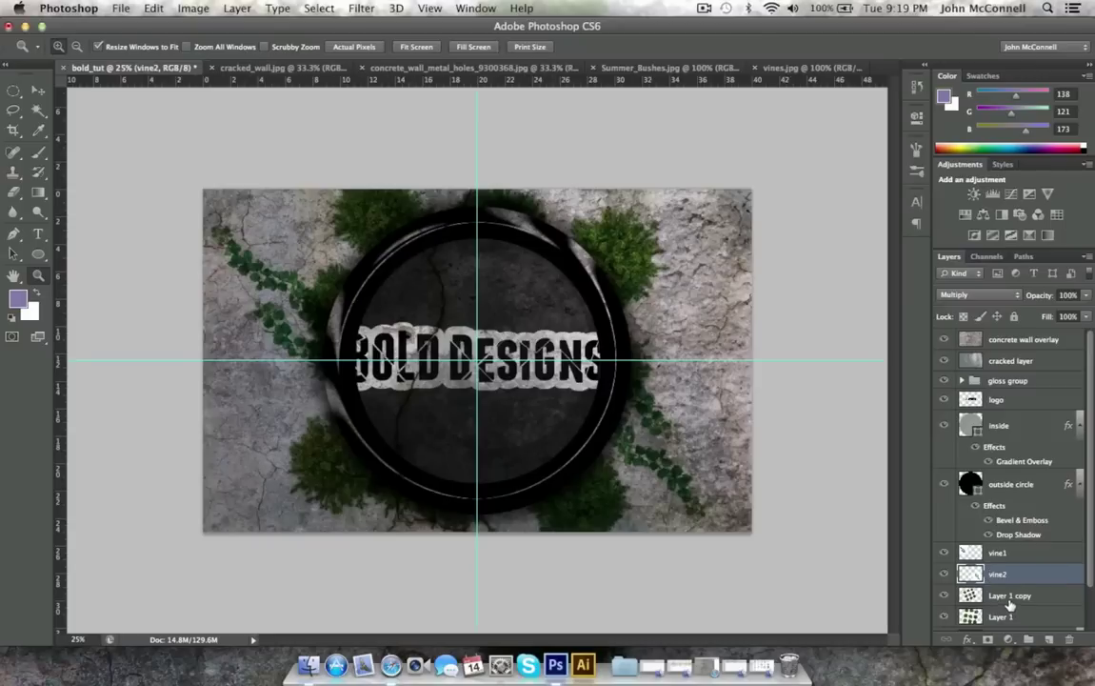
pyautogui.write('bushes1')
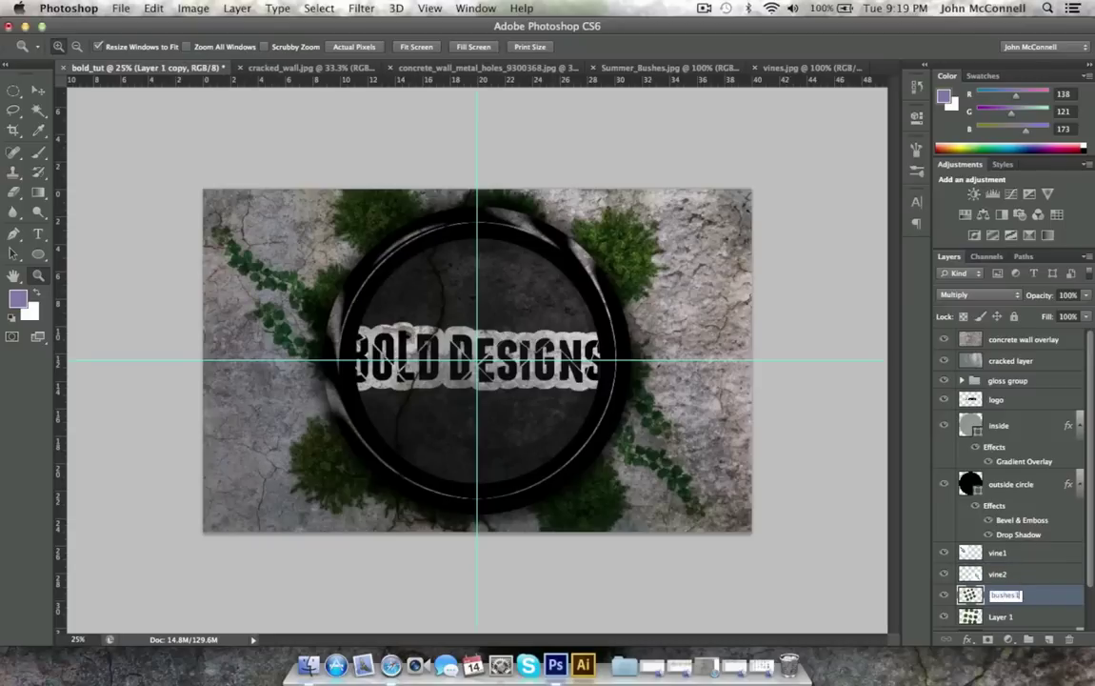
pyautogui.press('Return')
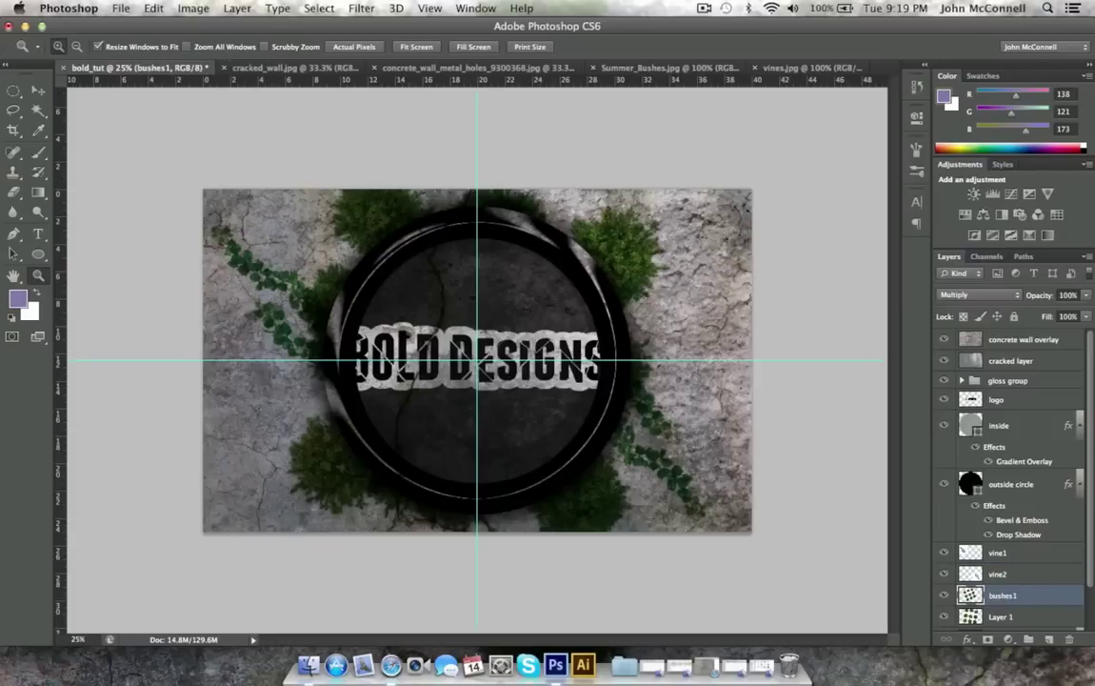
pyautogui.doubleClick(1001, 617)
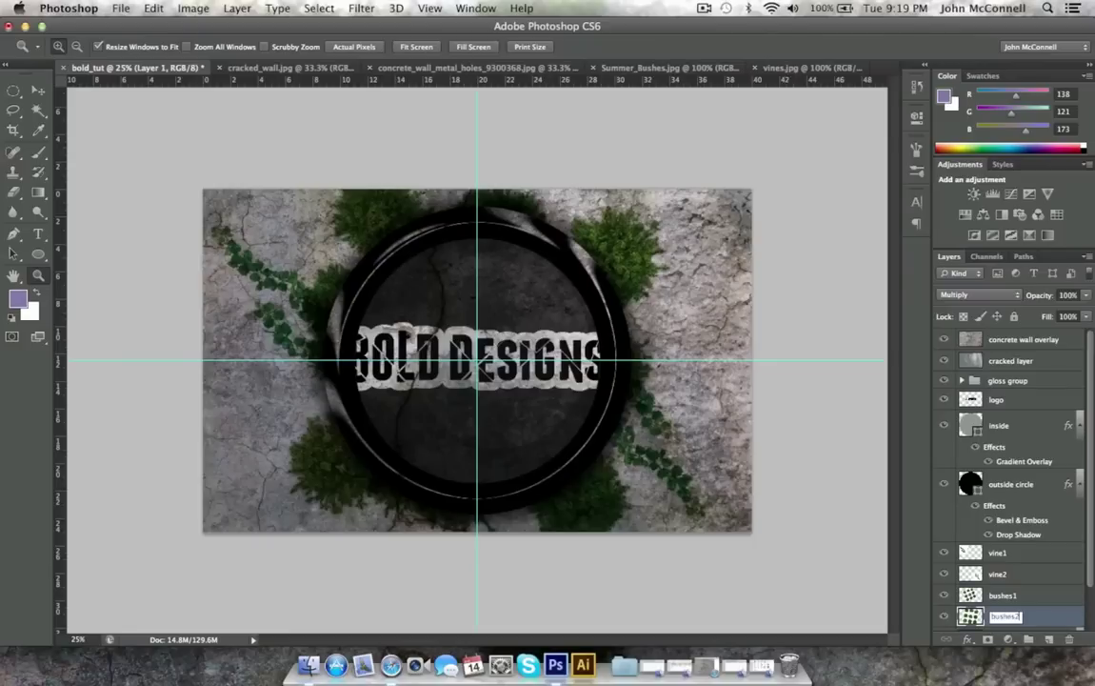
pyautogui.press('Return')
# Step: Create a new layer group from bushes2 and name it bushes
pyautogui.press('super+g')
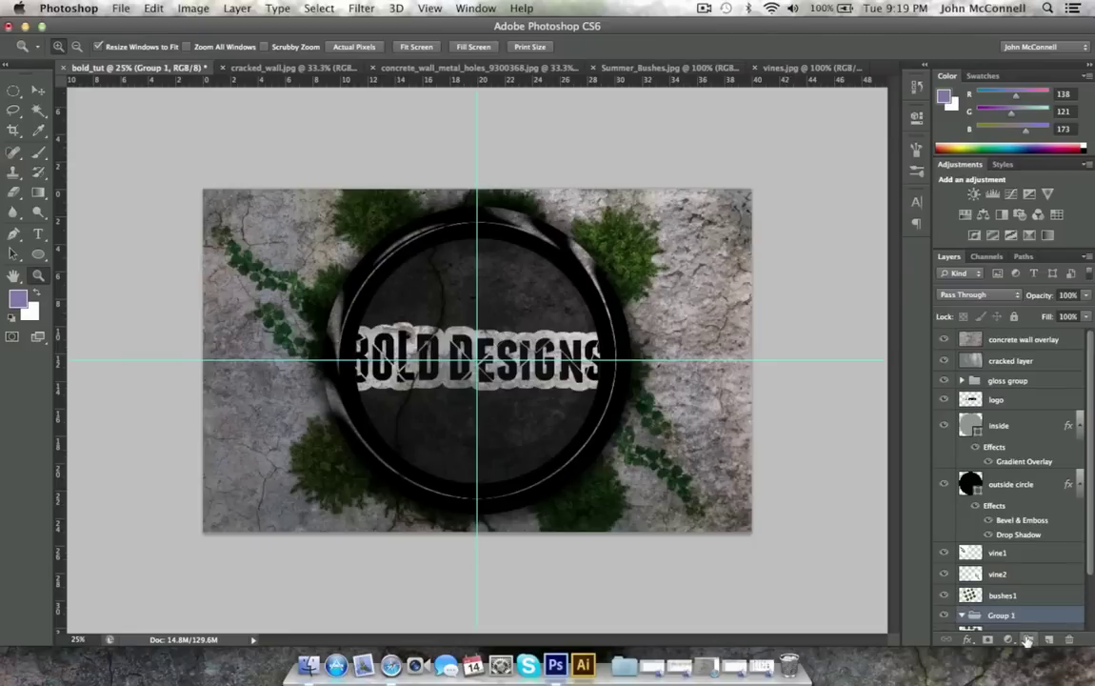
pyautogui.moveTo(1004, 577); pyautogui.dragTo(1005, 569)
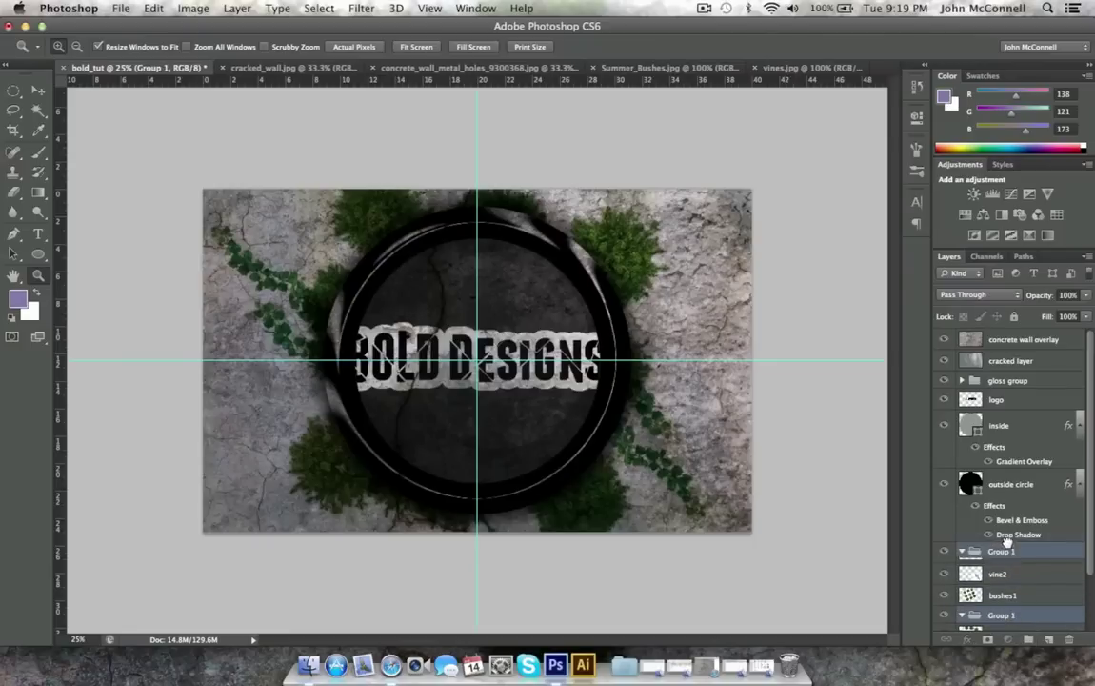
pyautogui.doubleClick(1006, 551)
pyautogui.write('bushes')
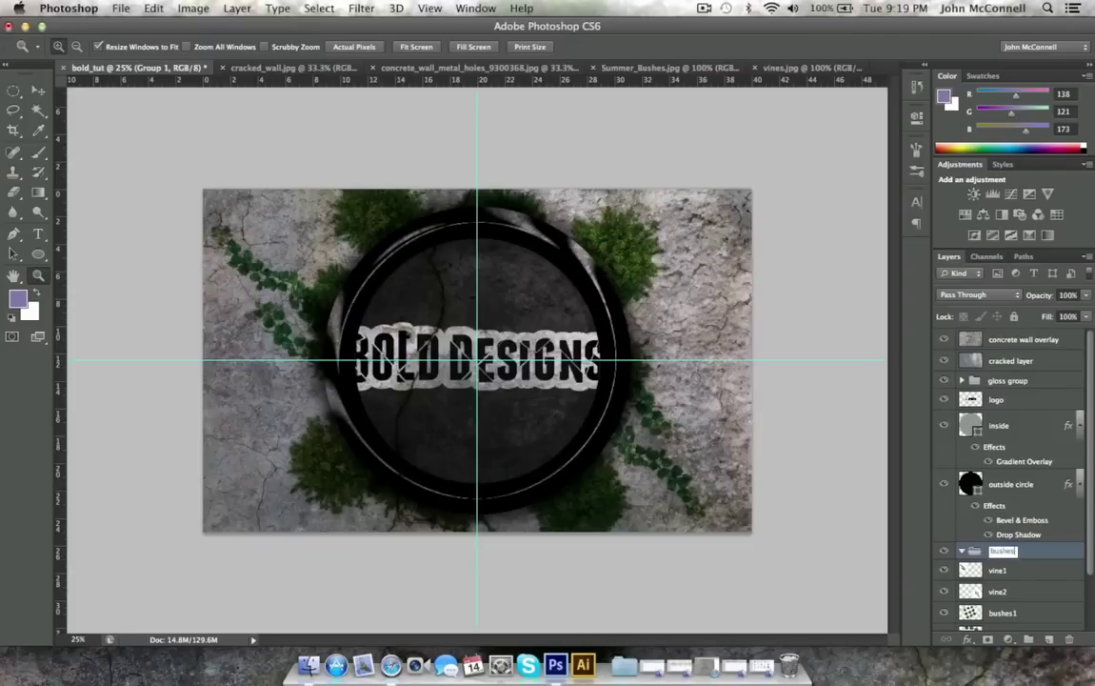
pyautogui.press('Return')
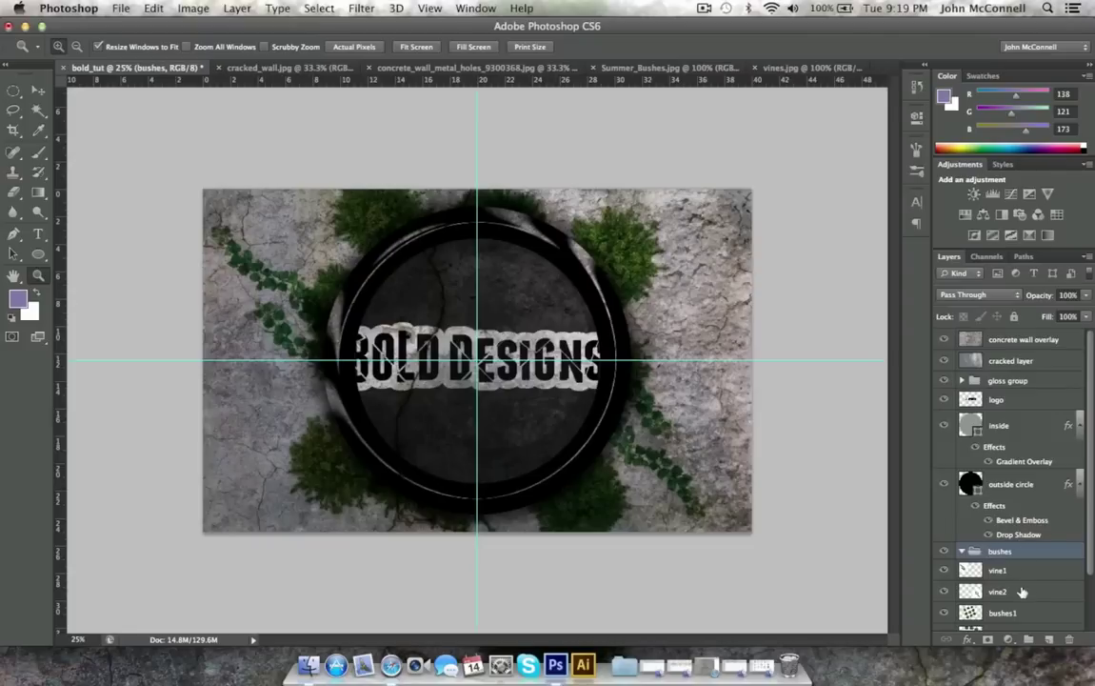
# Step: Move vine1, vine2 and the bush layers into the bushes group and collapse it
pyautogui.doubleClick(999, 569)
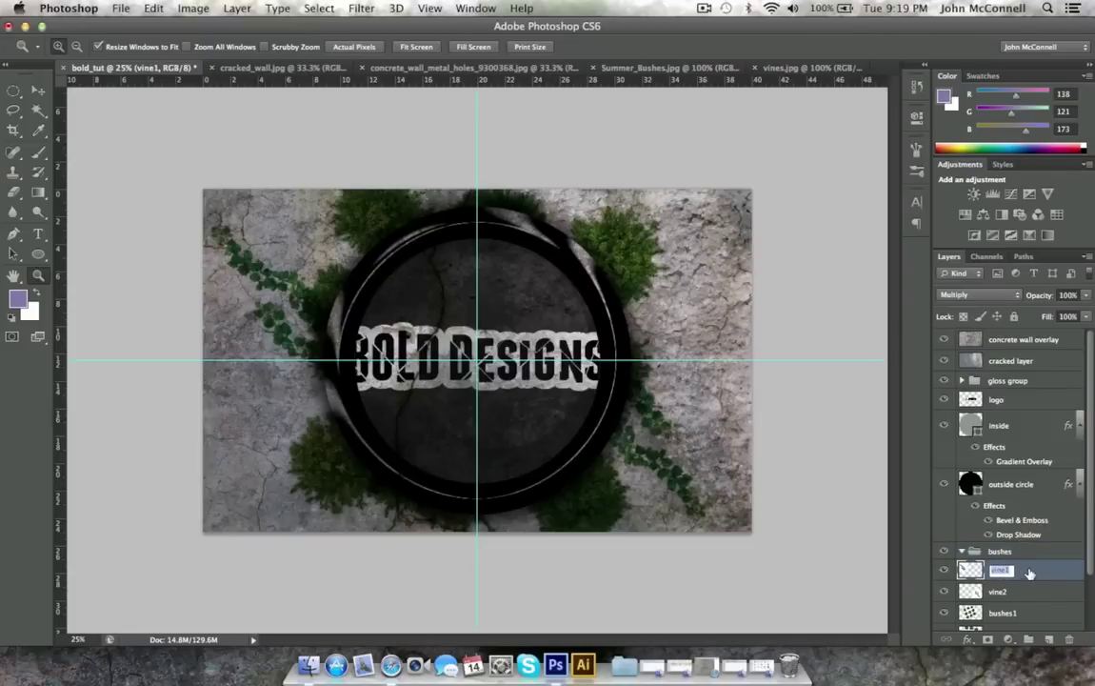
pyautogui.press('Return')
pyautogui.moveTo(1000, 569); pyautogui.dragTo(1002, 550)
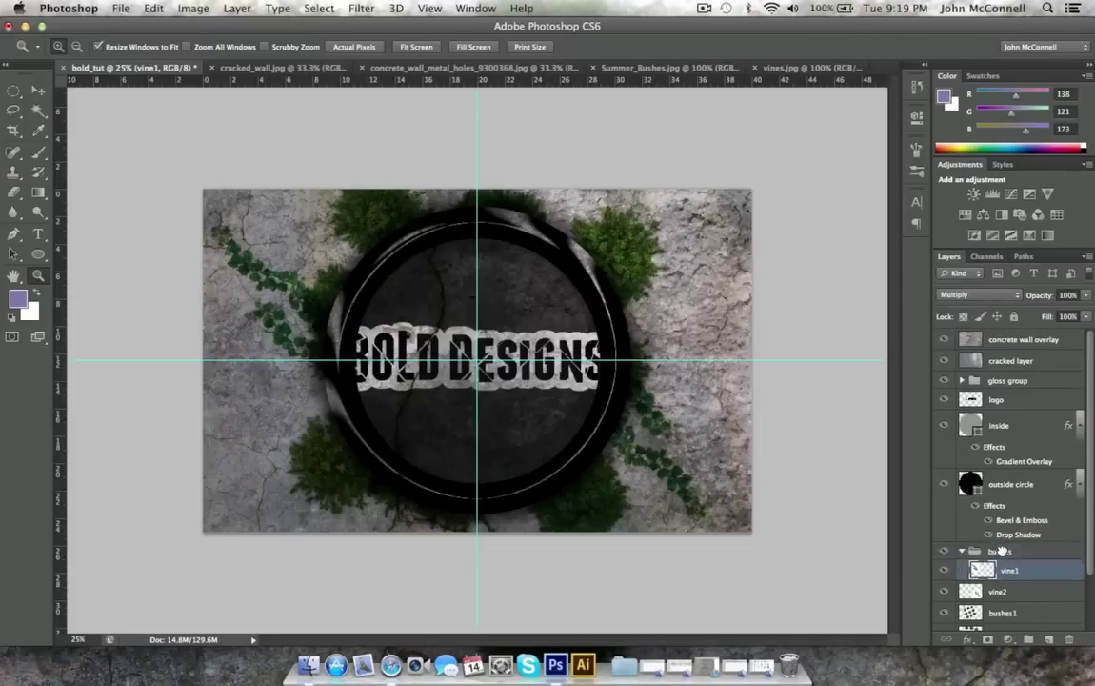
pyautogui.moveTo(999, 592); pyautogui.dragTo(1001, 562)
pyautogui.click(1009, 612)
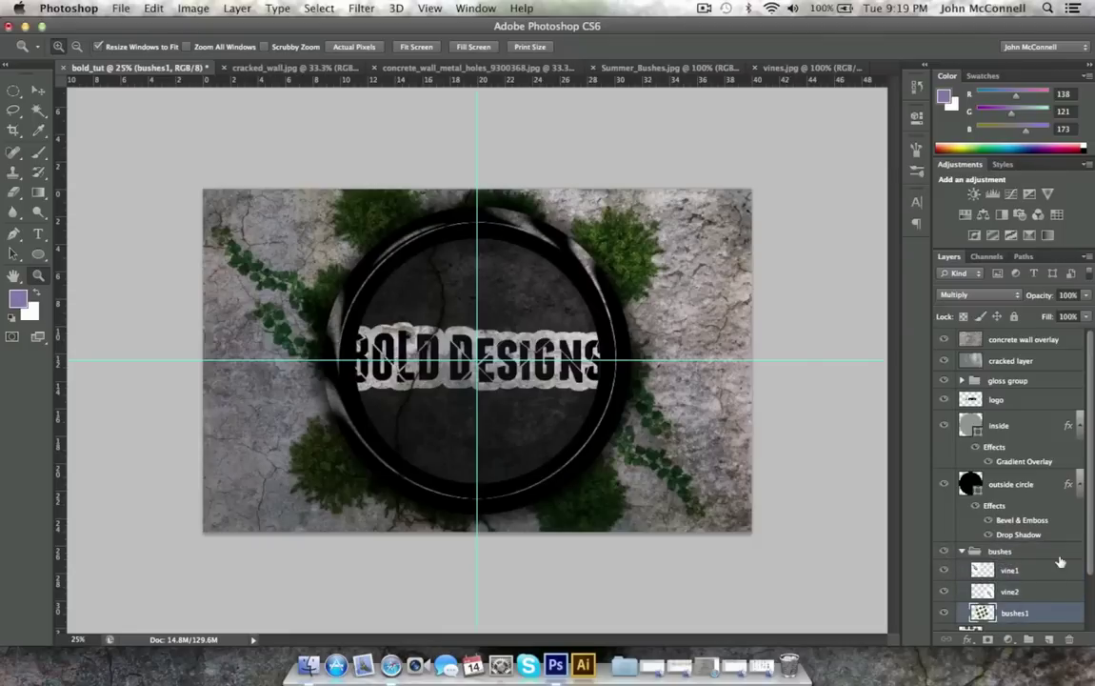
pyautogui.scroll(-2, 1087, 571)
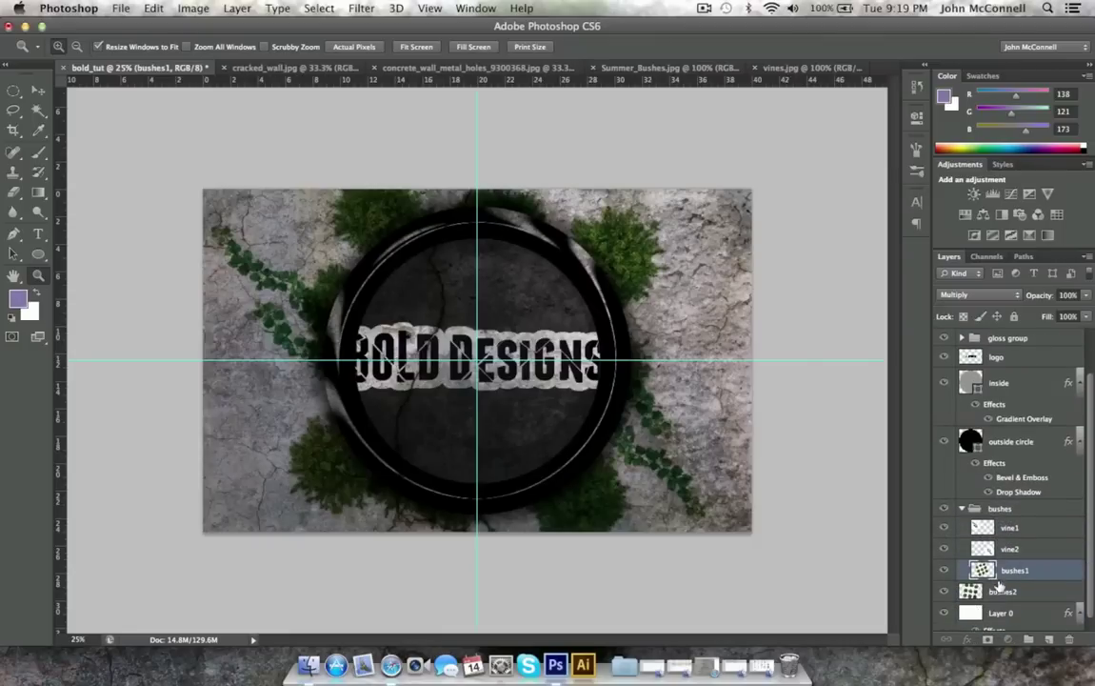
pyautogui.click(1000, 591)
pyautogui.click(962, 510)
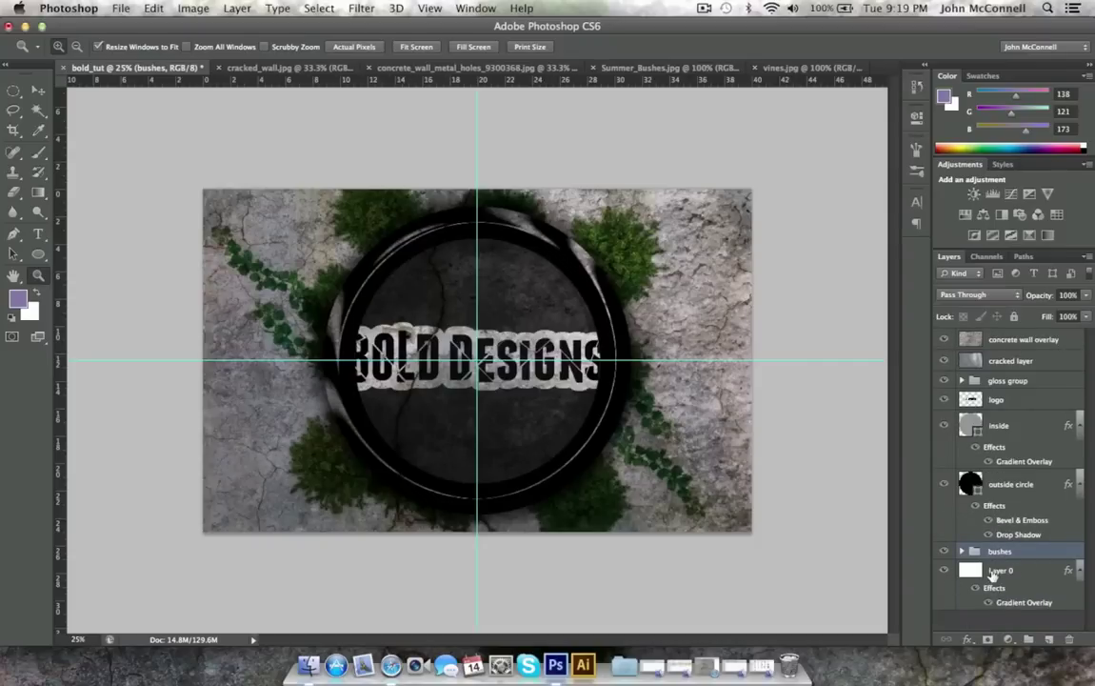
# Step: Rename Layer 0 to background
pyautogui.click(943, 571)
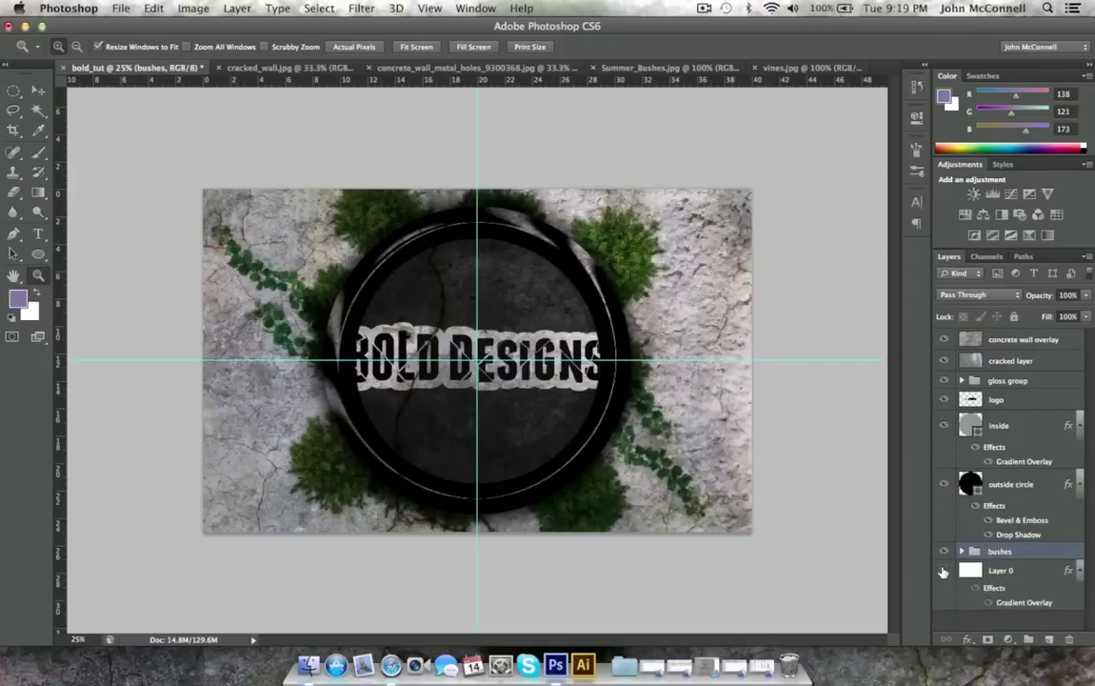
pyautogui.click(943, 571)
pyautogui.doubleClick(1002, 571)
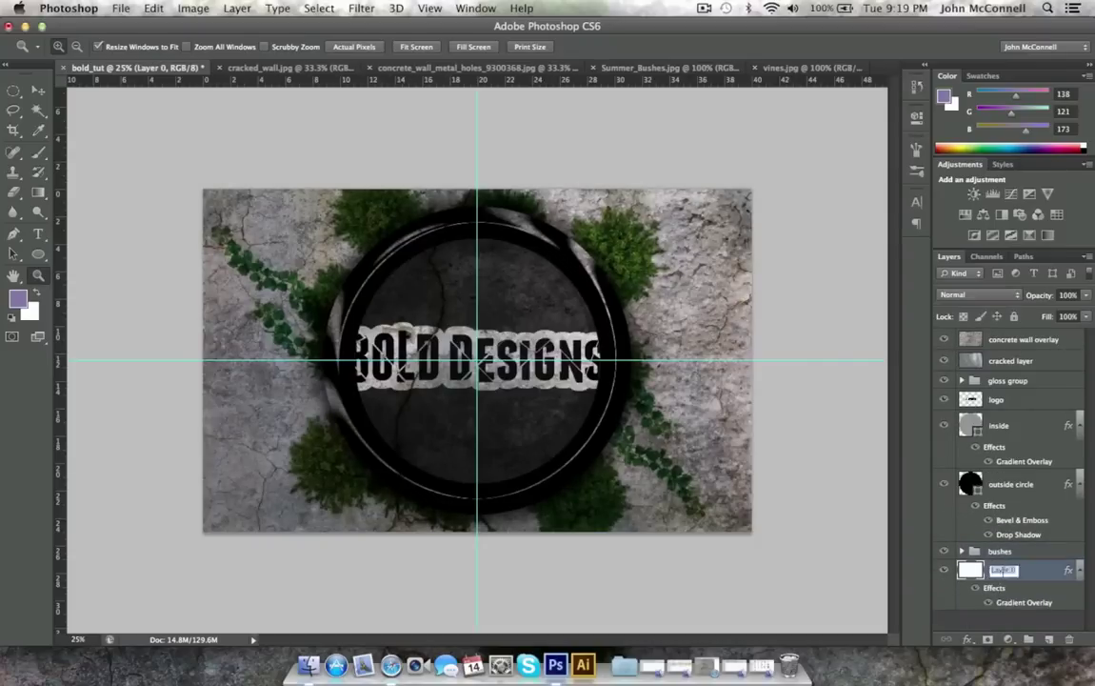
pyautogui.write('bgnd')
pyautogui.press('Return')
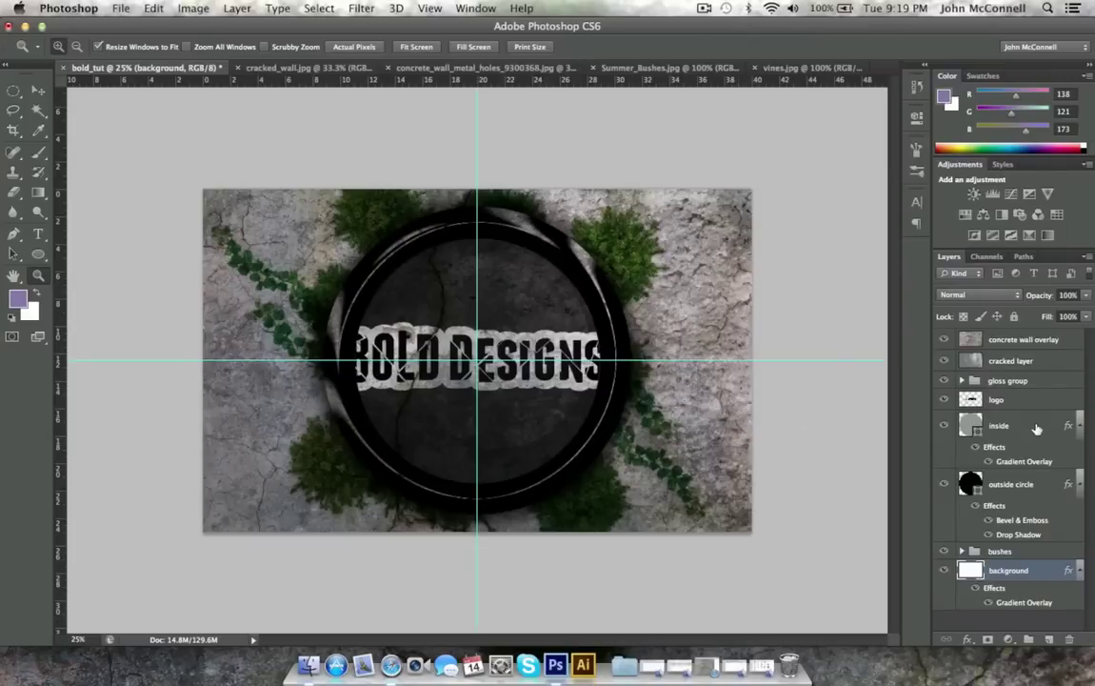
# Step: Add a new layer named dodge above the concrete wall overlay layer
pyautogui.click(1015, 341)
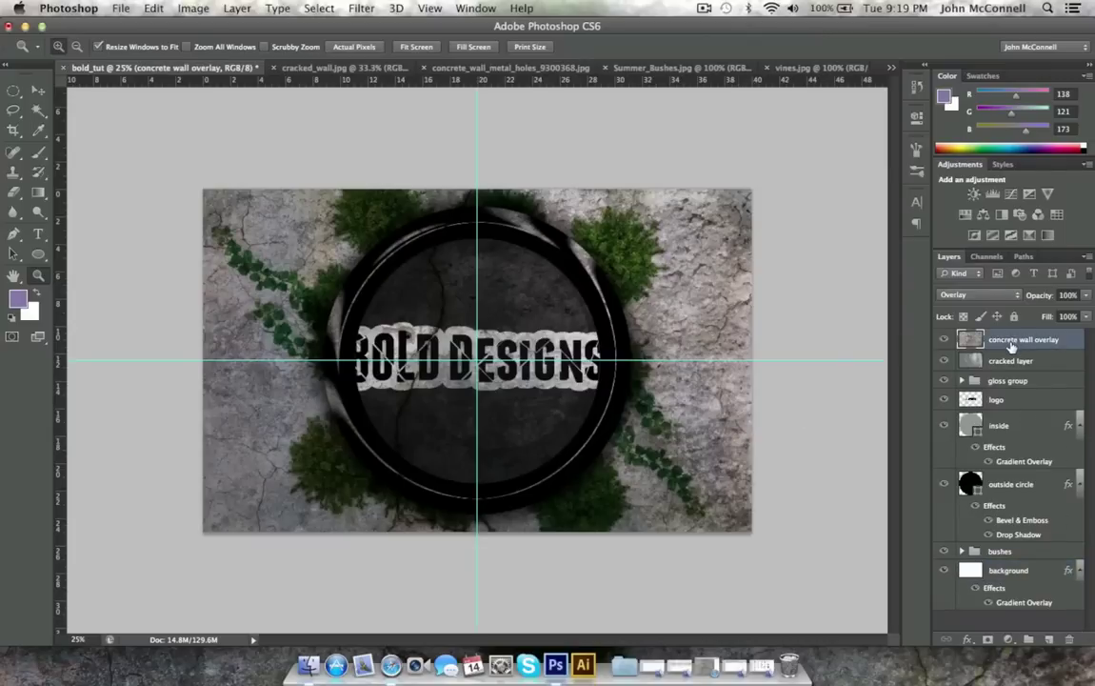
pyautogui.click(1048, 640)
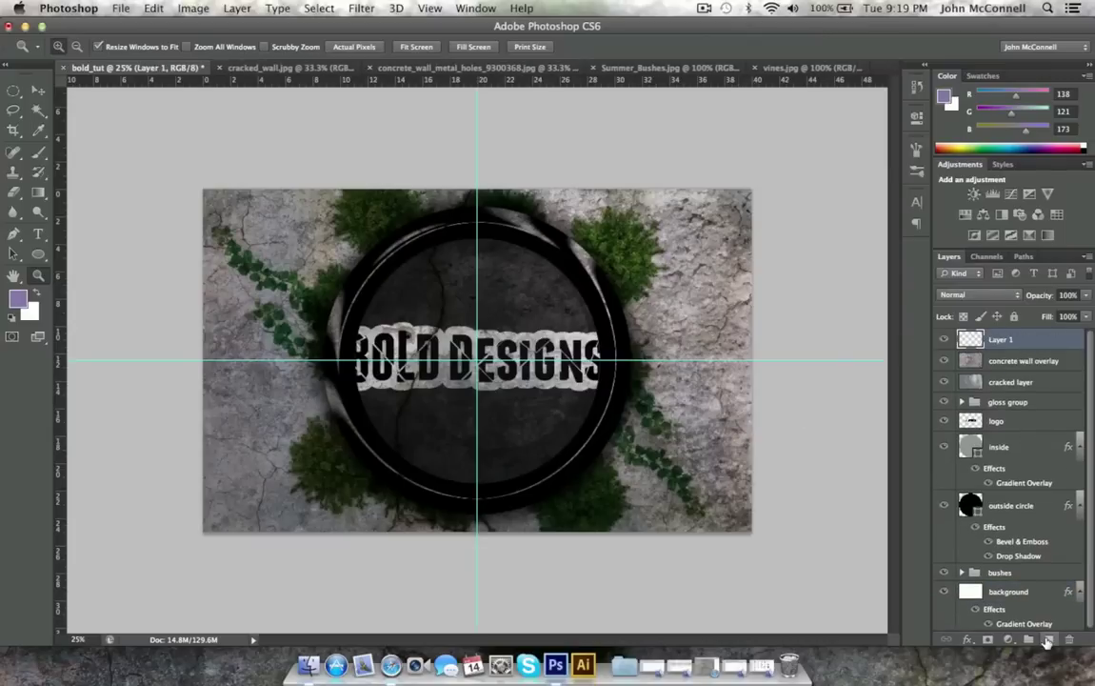
pyautogui.doubleClick(998, 340)
pyautogui.write('dodge')
pyautogui.press('Return')
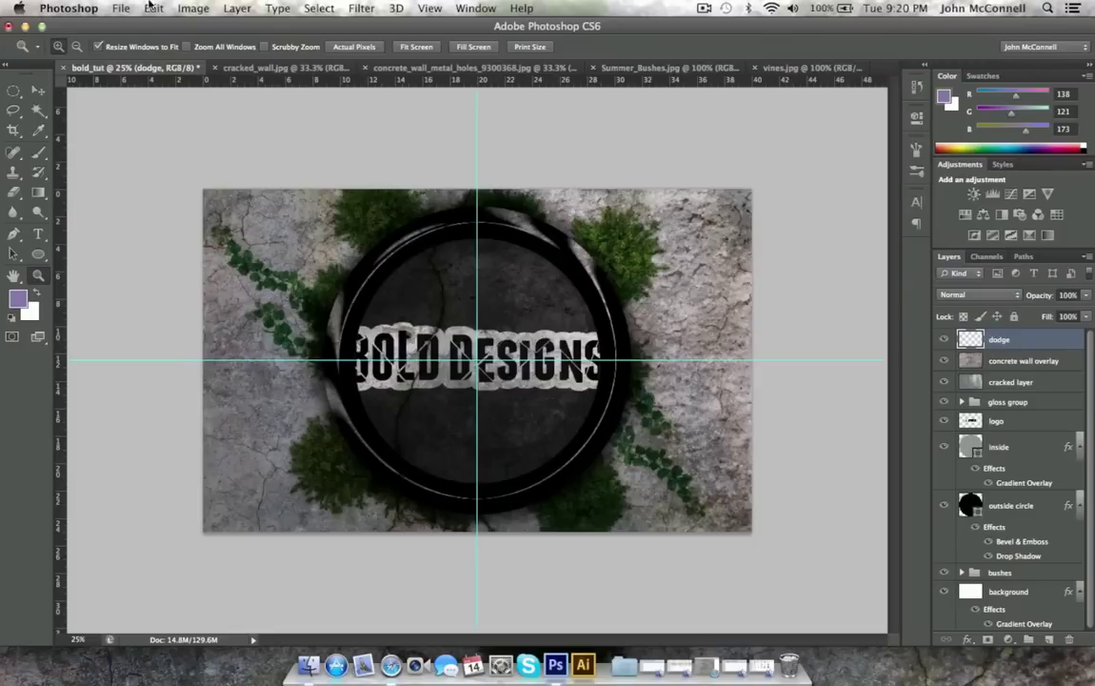
# Step: Fill the dodge layer with 50% Gray
pyautogui.click(148, 9)
pyautogui.click(165, 257)
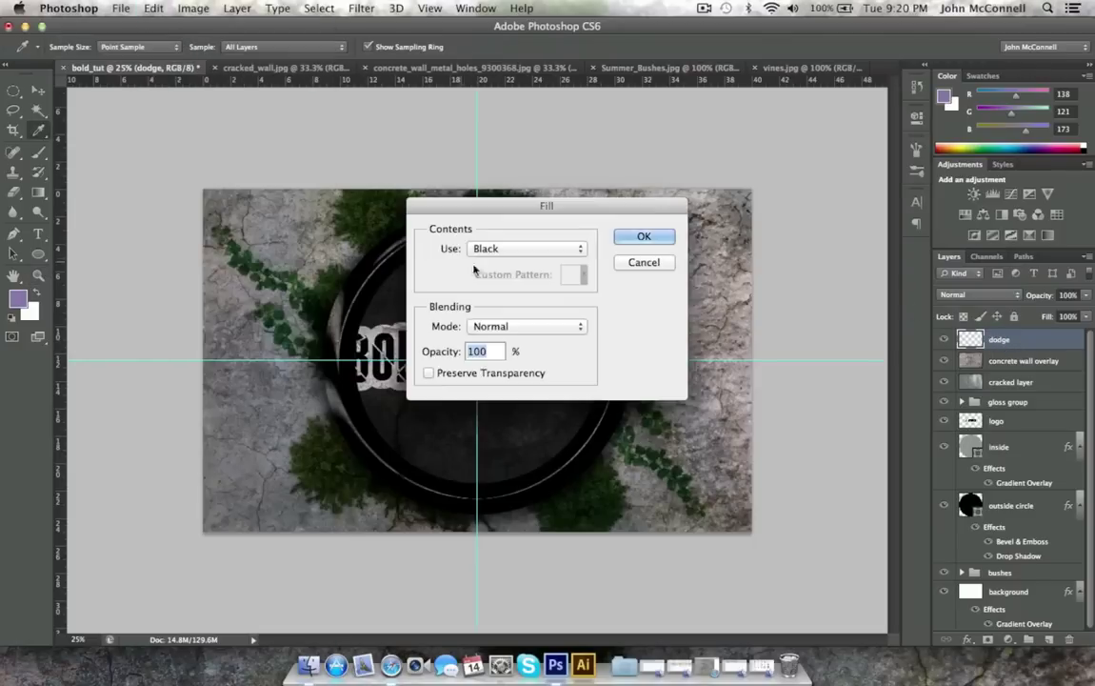
pyautogui.click(524, 248)
pyautogui.click(495, 262)
pyautogui.click(643, 236)
pyautogui.press('z')
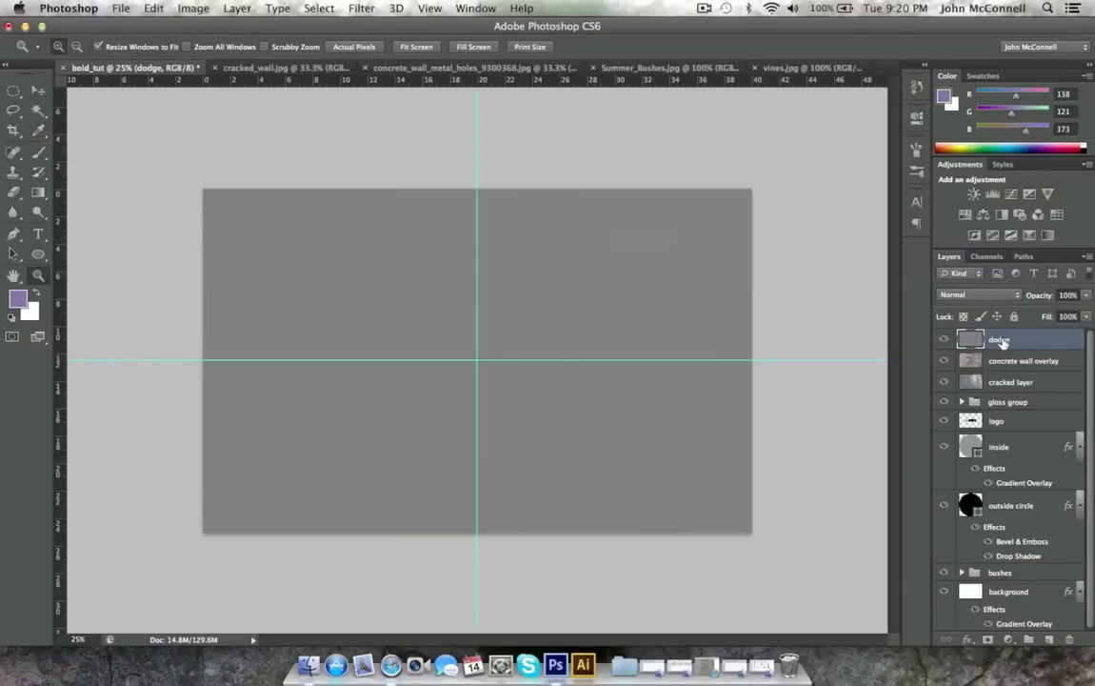
# Step: Duplicate the dodge layer and name the copy burn
pyautogui.press('super+j')
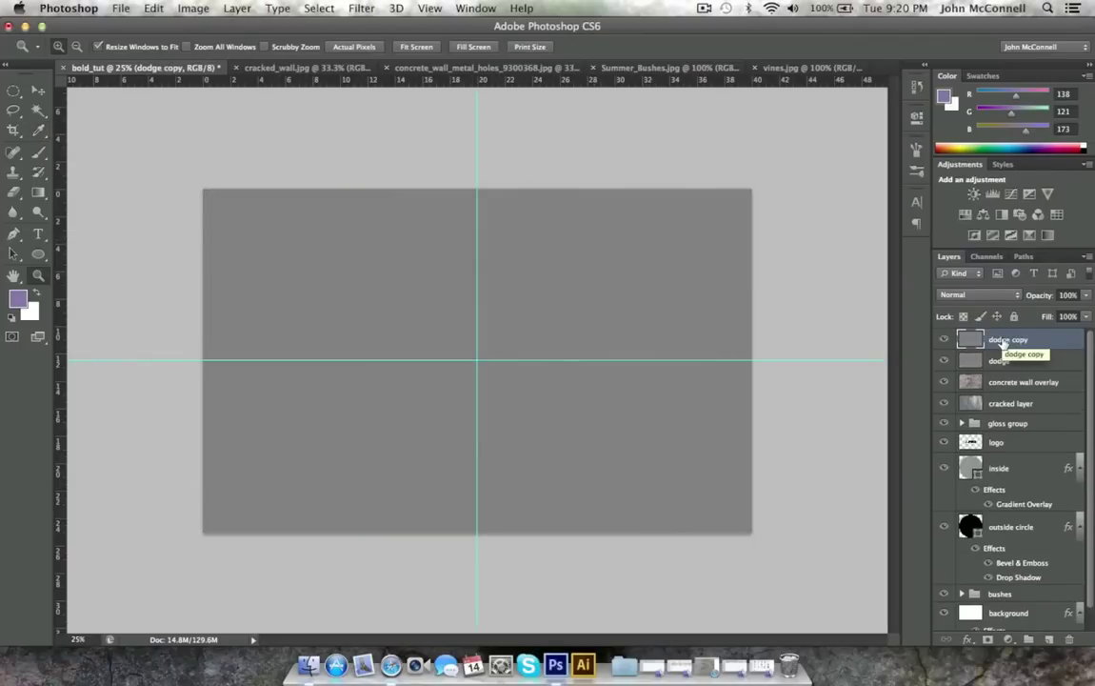
pyautogui.doubleClick(1002, 339)
pyautogui.write('burn')
pyautogui.press('Return')
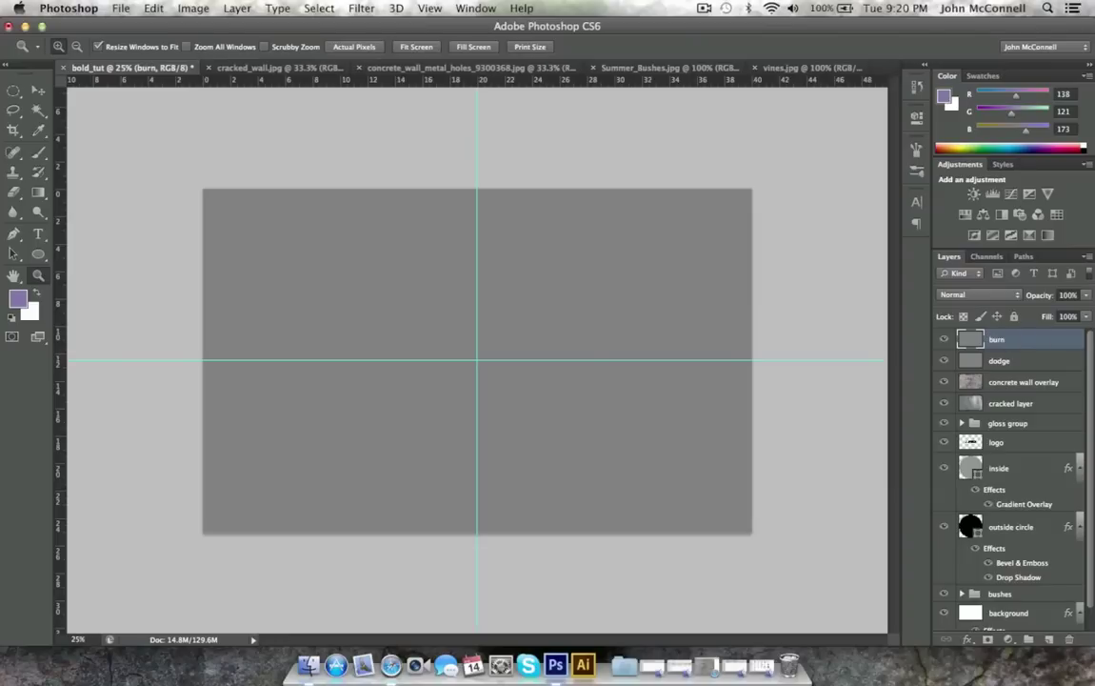
# Step: Group the dodge and burn layers into a collapsed group named lighting
pyautogui.press('super+g')
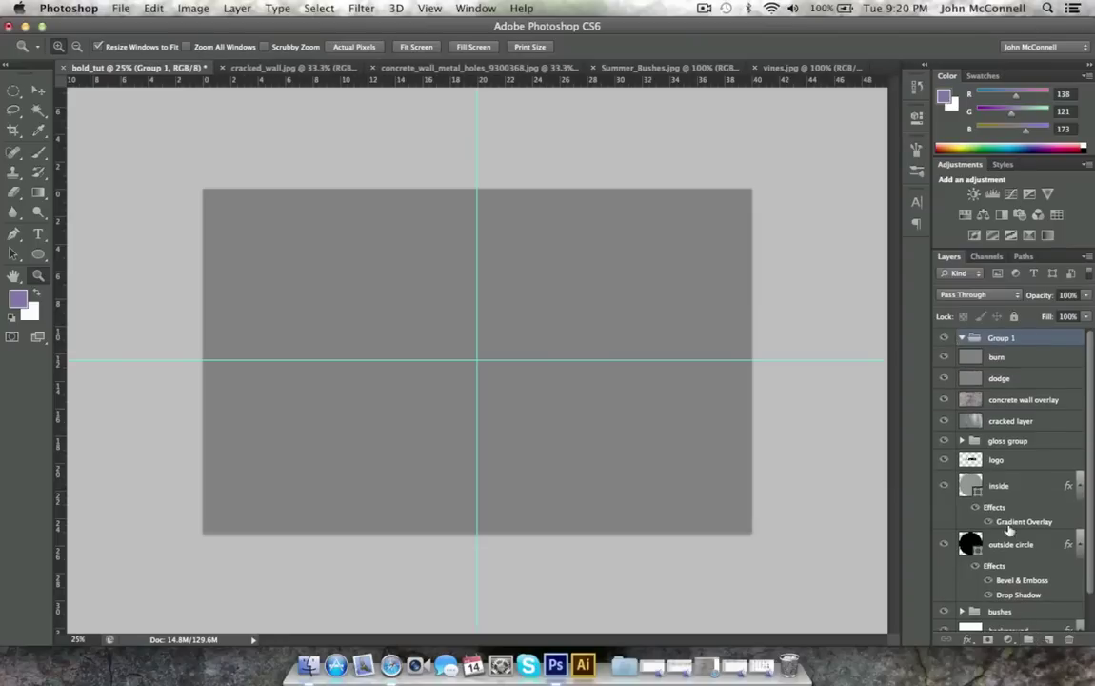
pyautogui.doubleClick(1000, 339)
pyautogui.write('hi')
pyautogui.press('Return')
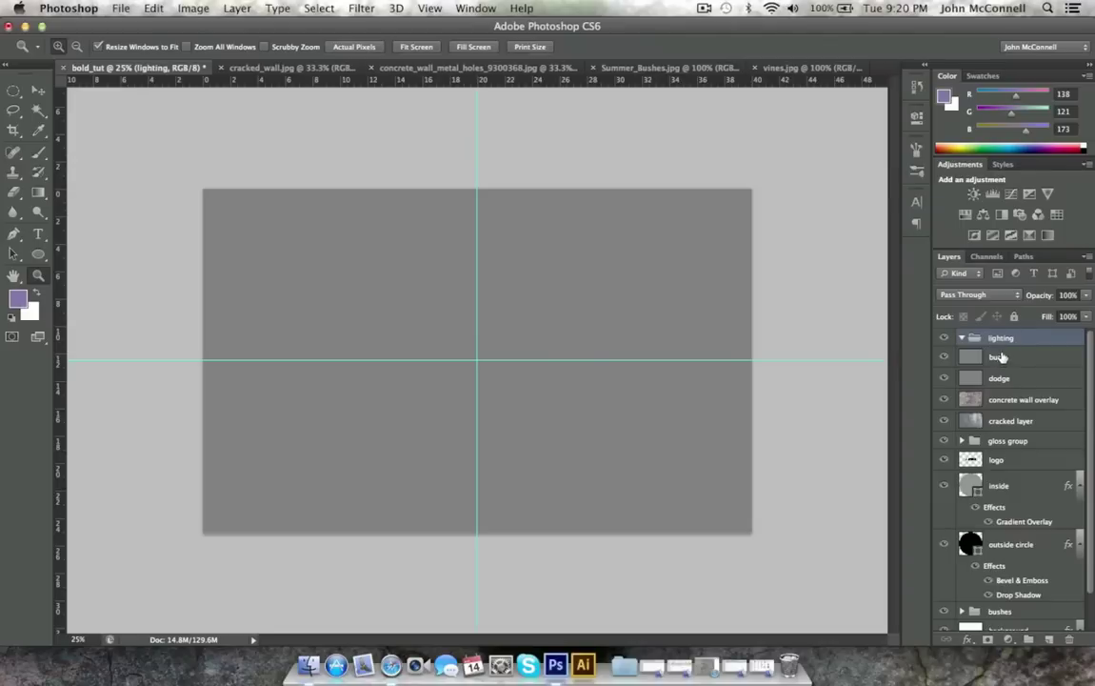
pyautogui.moveTo(1000, 356)
pyautogui.mouseDown()
pyautogui.moveTo(1000, 340)
pyautogui.moveTo(970, 340)
pyautogui.mouseUp()
pyautogui.click(960, 339)
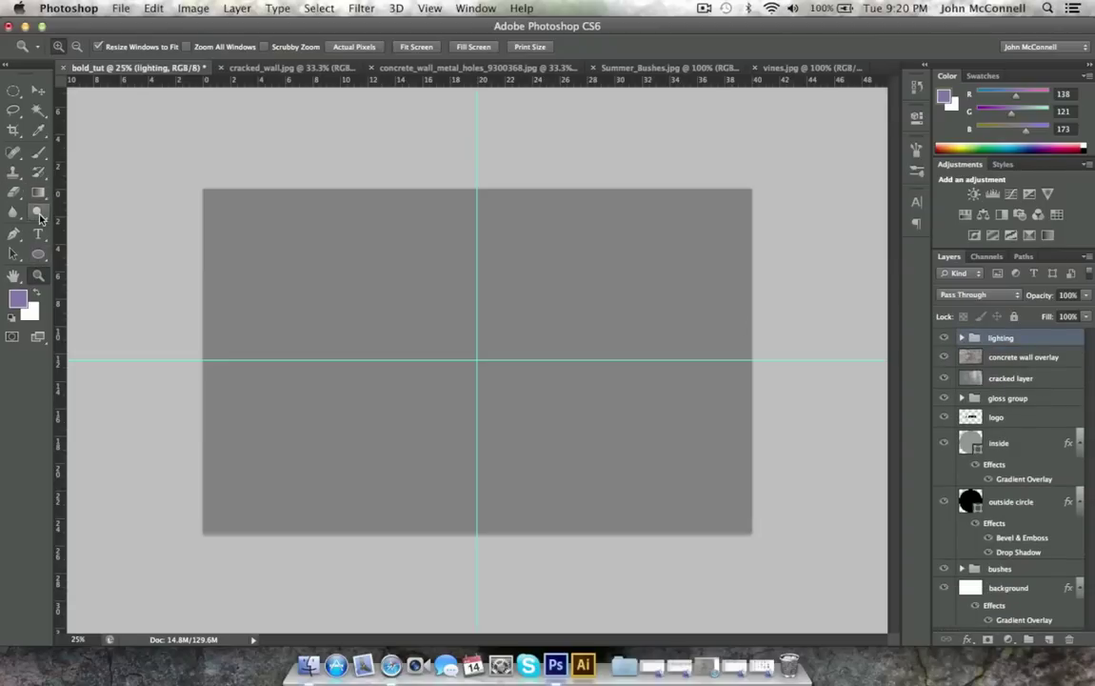
# Step: Choose the Burn Tool and set both the dodge and burn layers to Overlay blending
pyautogui.click(39, 218)
pyautogui.click(81, 222)
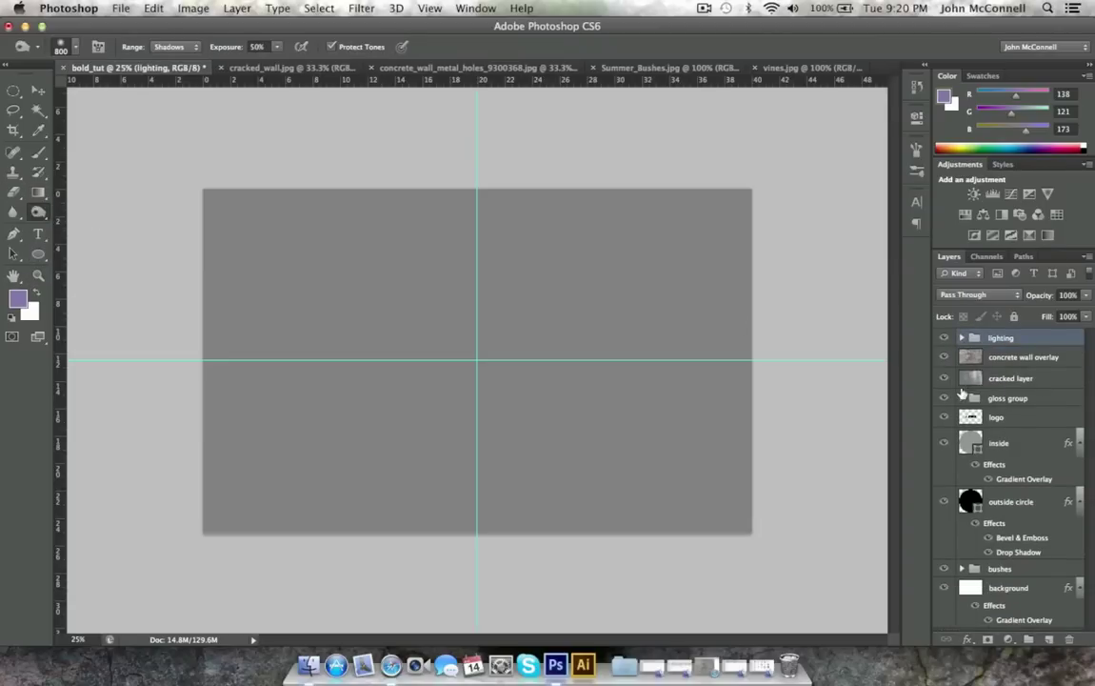
pyautogui.click(962, 337)
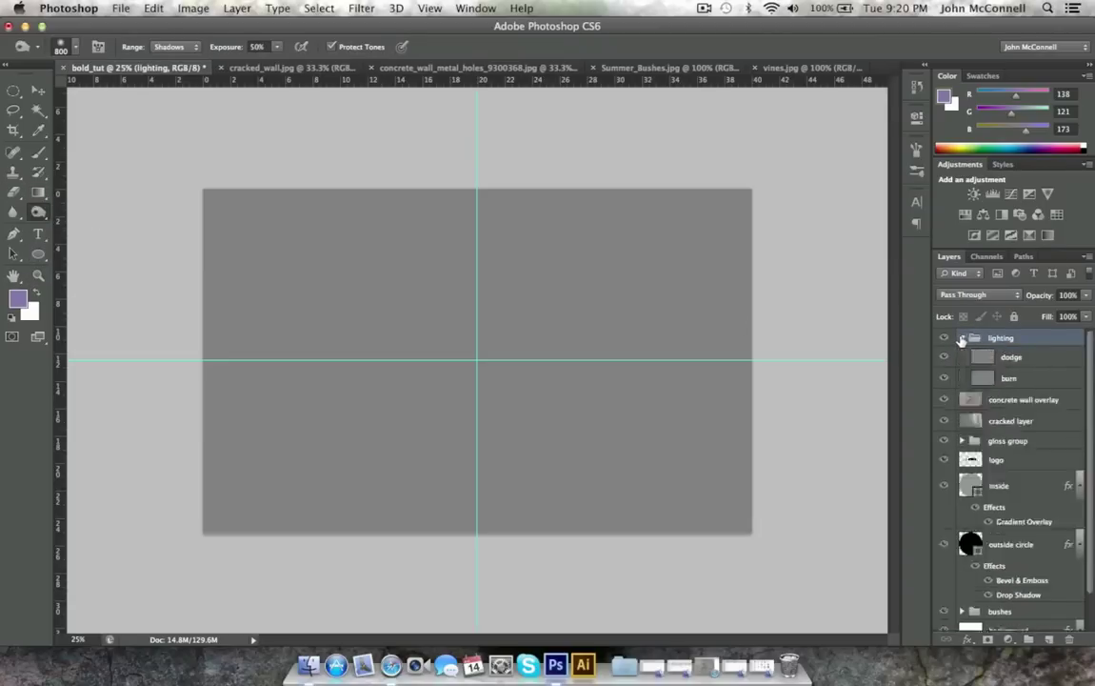
pyautogui.click(1011, 357)
pyautogui.click(967, 300)
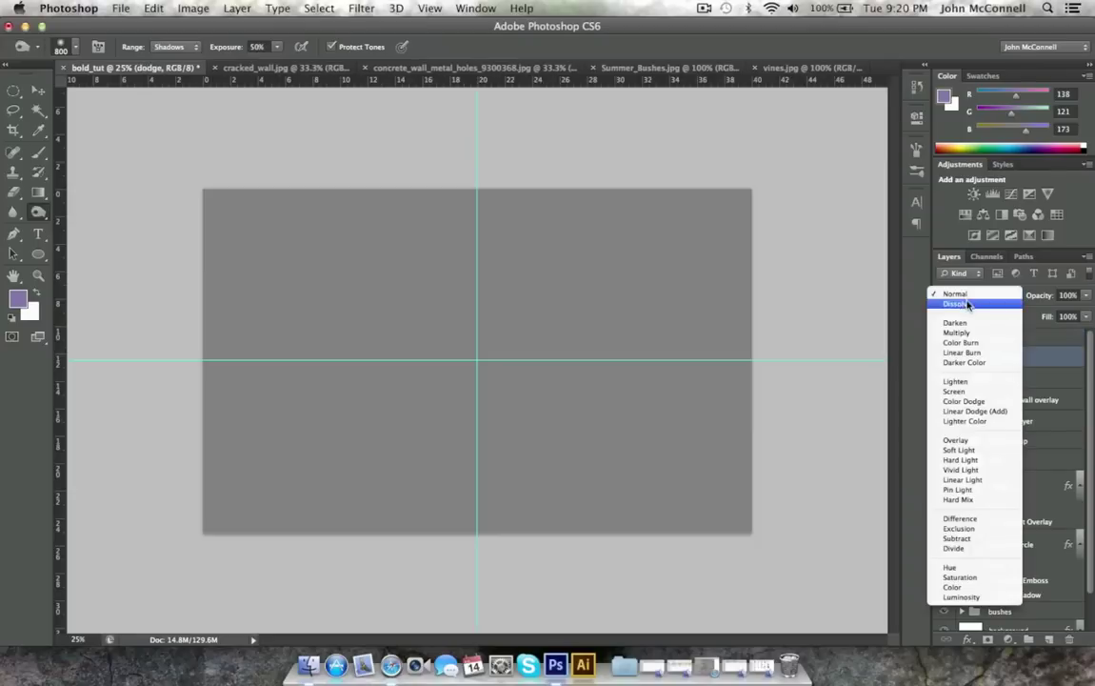
pyautogui.click(956, 440)
pyautogui.click(1004, 378)
pyautogui.click(967, 295)
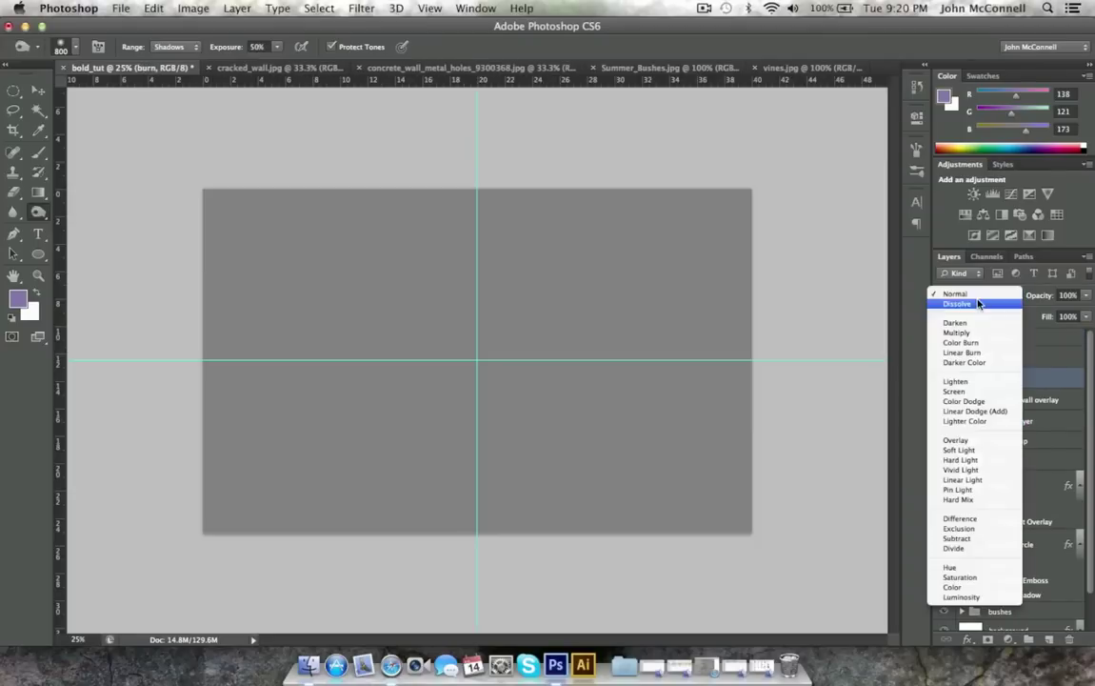
pyautogui.click(955, 440)
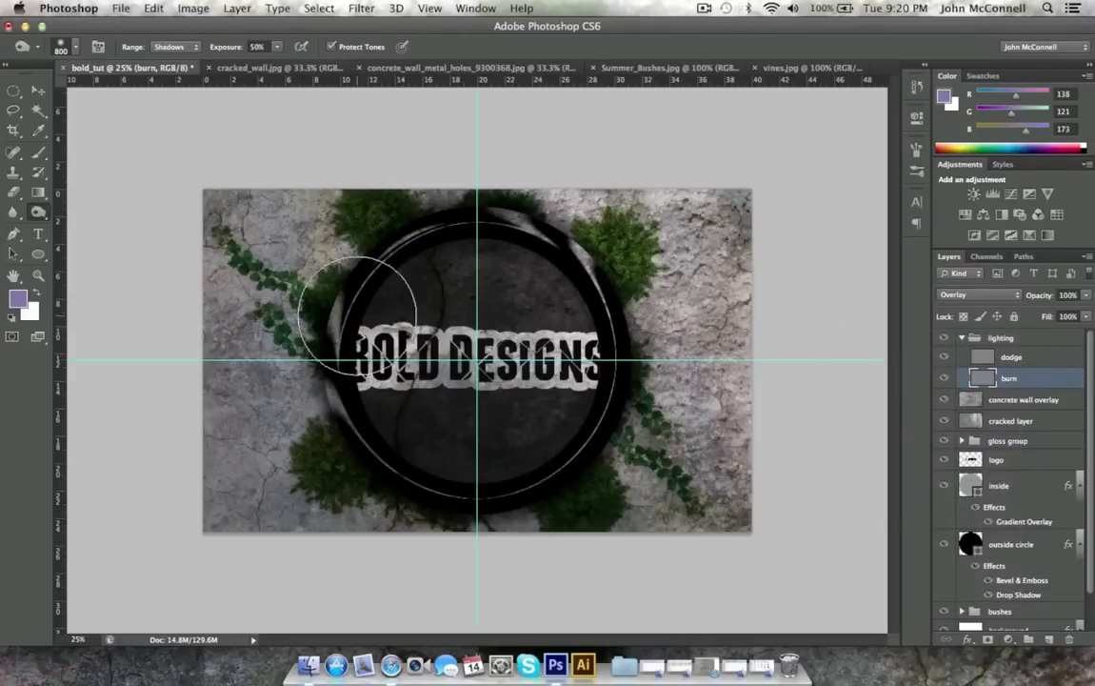
# Step: Darken the bottom-left corner of the concrete with the Burn Tool set to Midtones
pyautogui.click(42, 215)
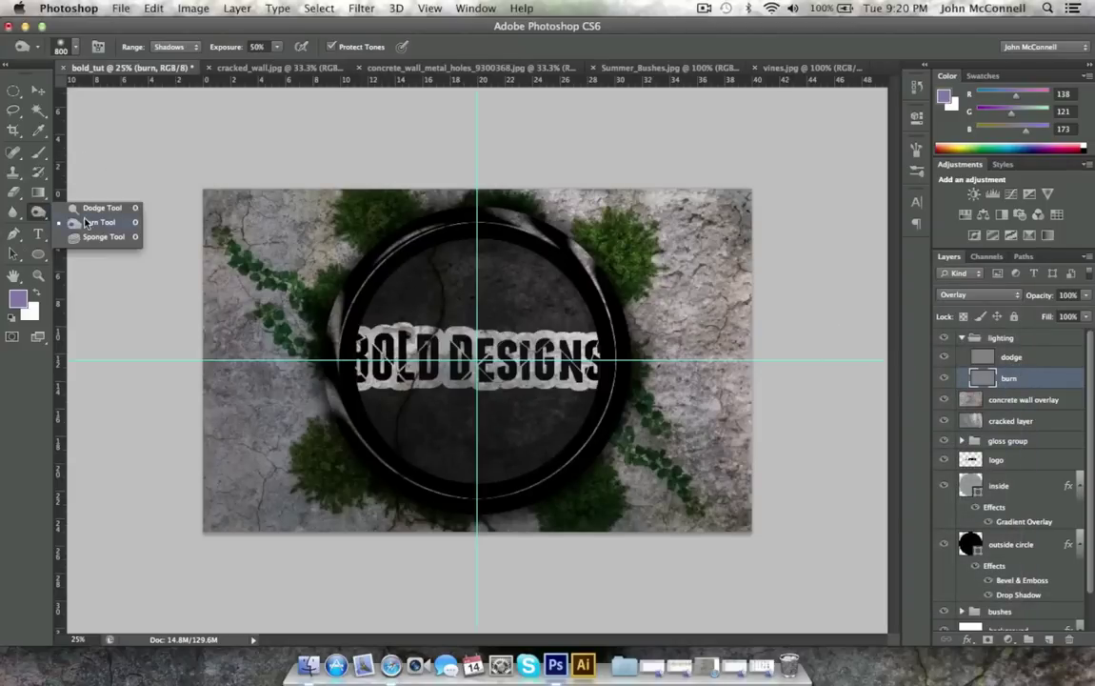
pyautogui.click(85, 221)
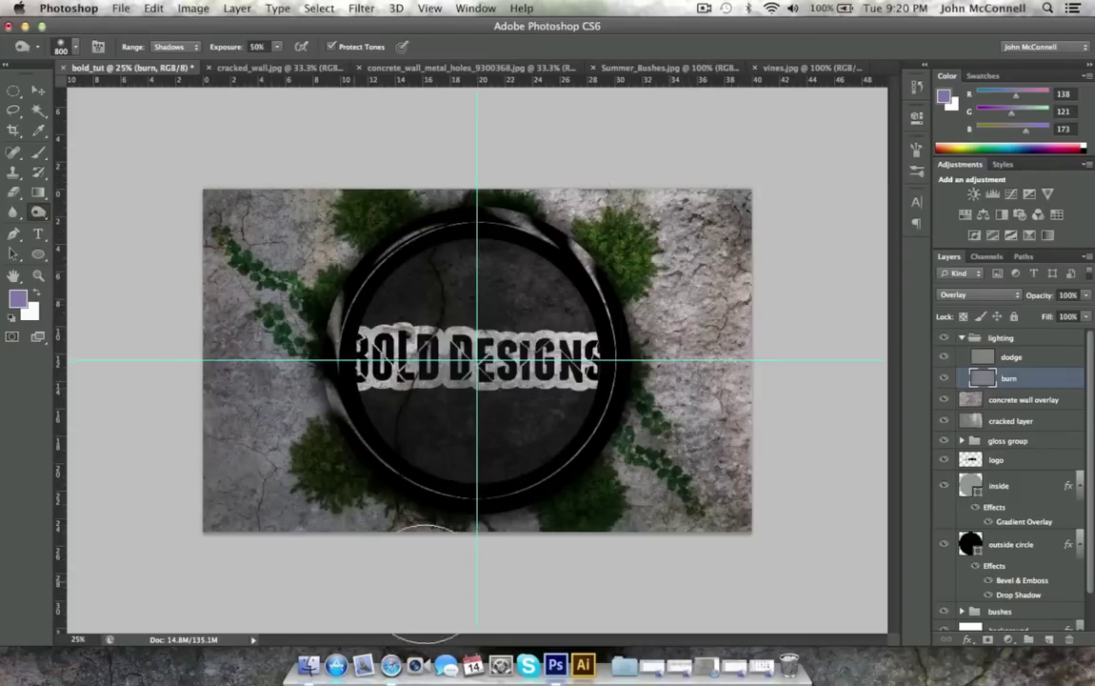
pyautogui.click(177, 47)
pyautogui.click(171, 58)
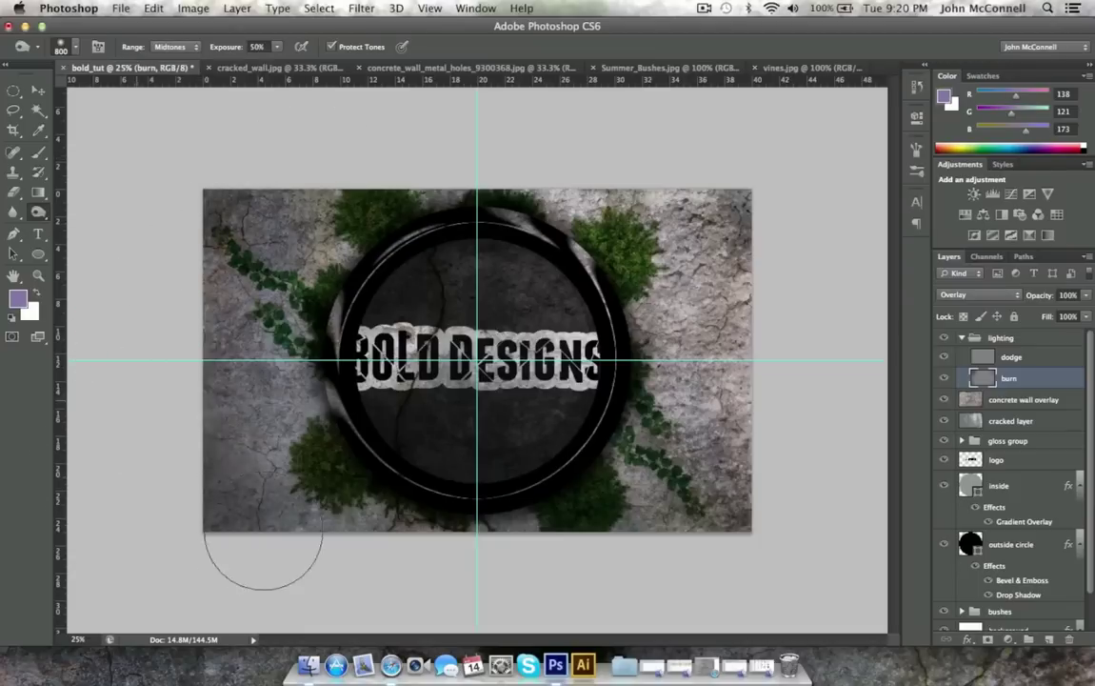
pyautogui.moveTo(264, 560); pyautogui.dragTo(238, 472)
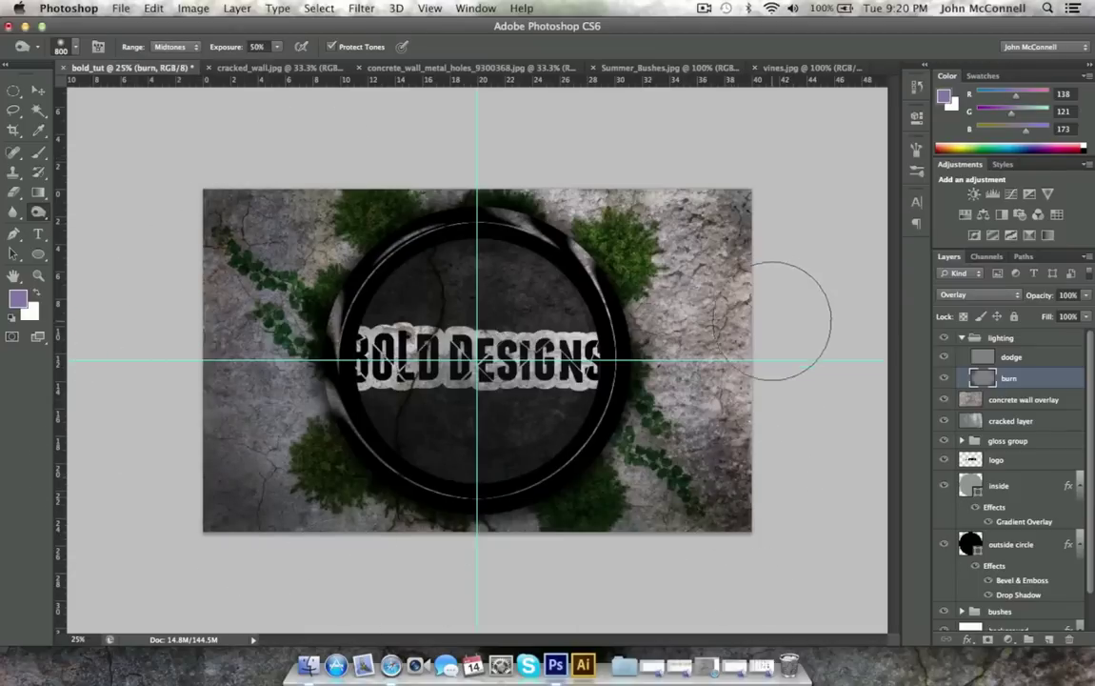
# Step: Switch the Burn Tool's range to Highlights
pyautogui.click(172, 47)
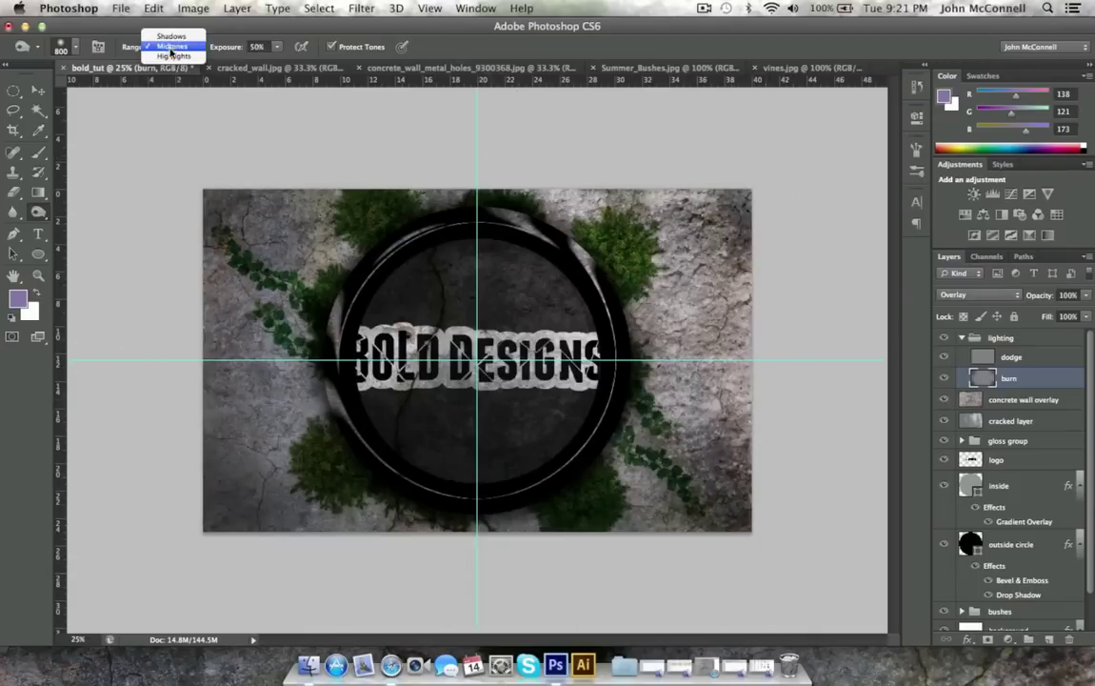
pyautogui.click(173, 56)
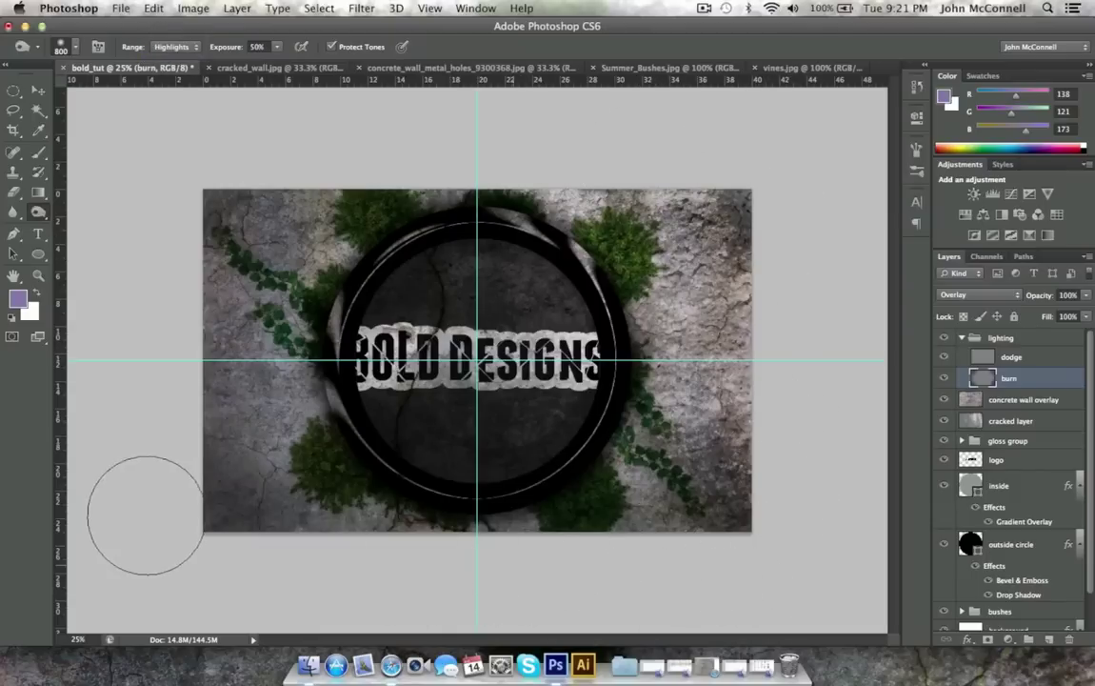
pyautogui.click(172, 49)
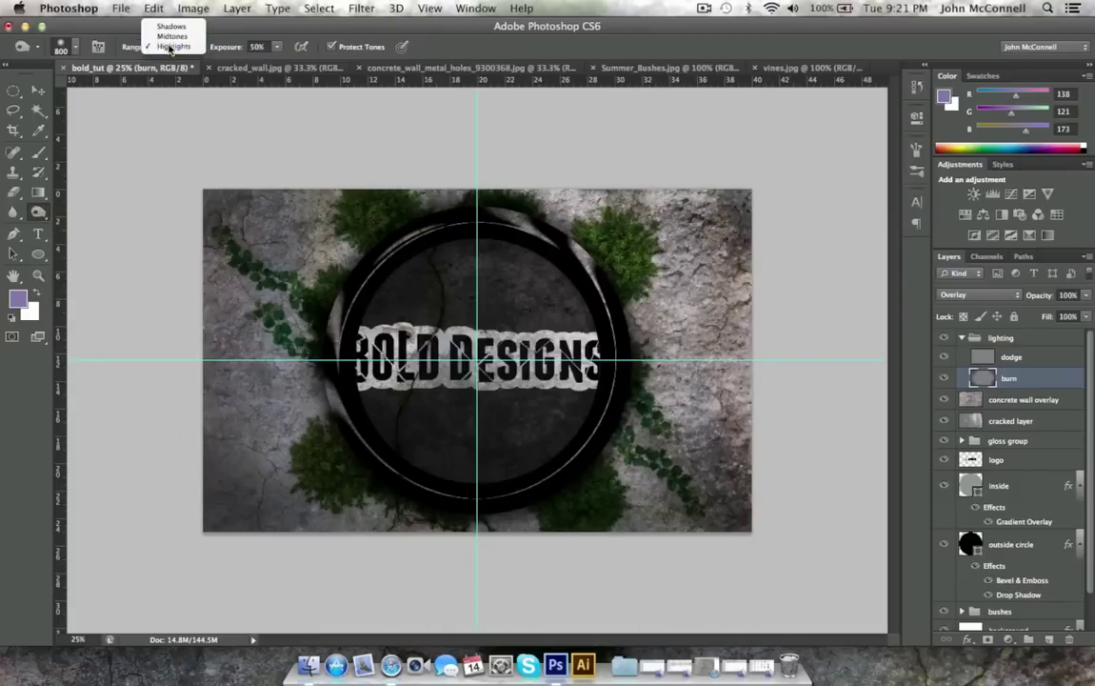
pyautogui.click(172, 47)
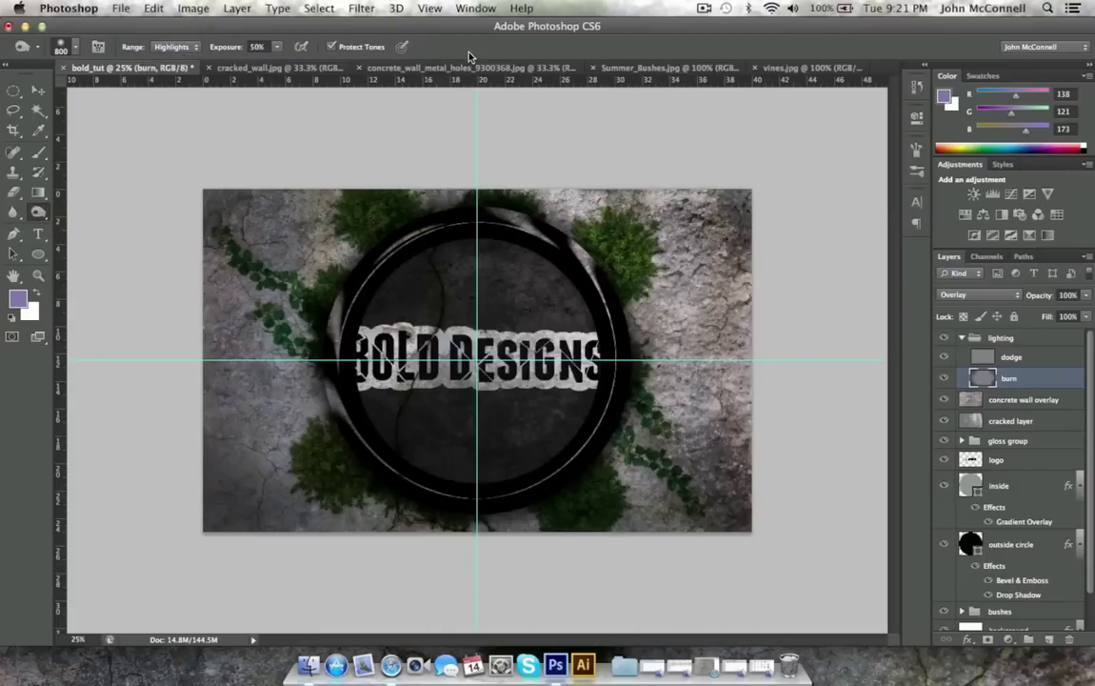
# Step: On the dodge layer, brighten the BOLD DESIGNS lettering with the Dodge Tool
pyautogui.click(990, 358)
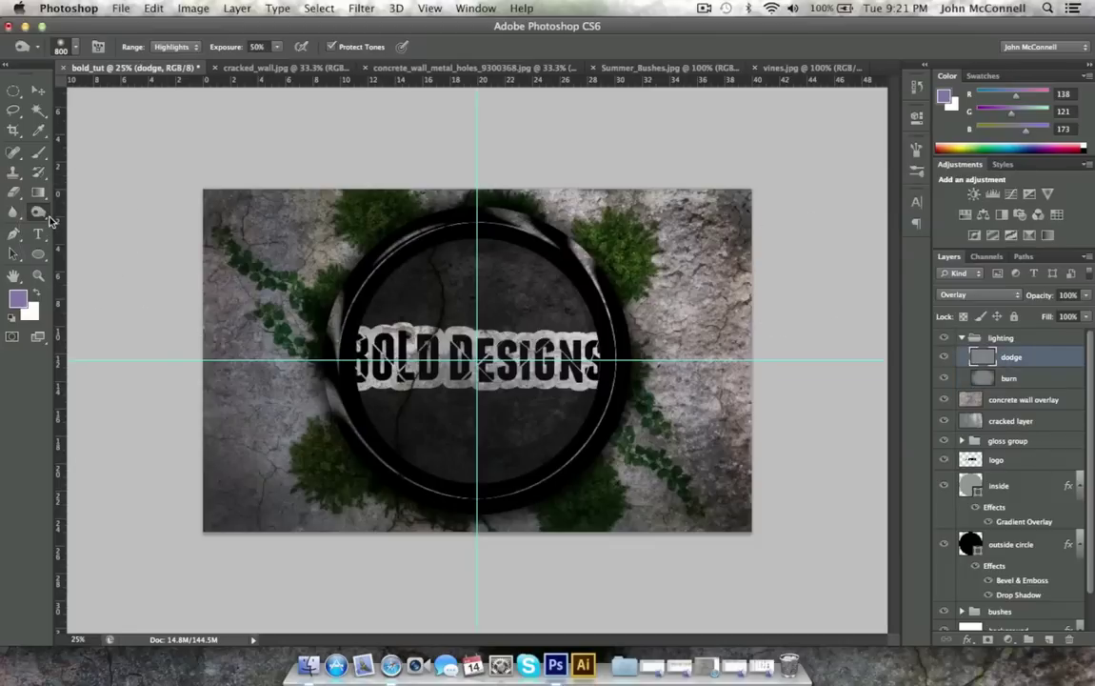
pyautogui.click(41, 217)
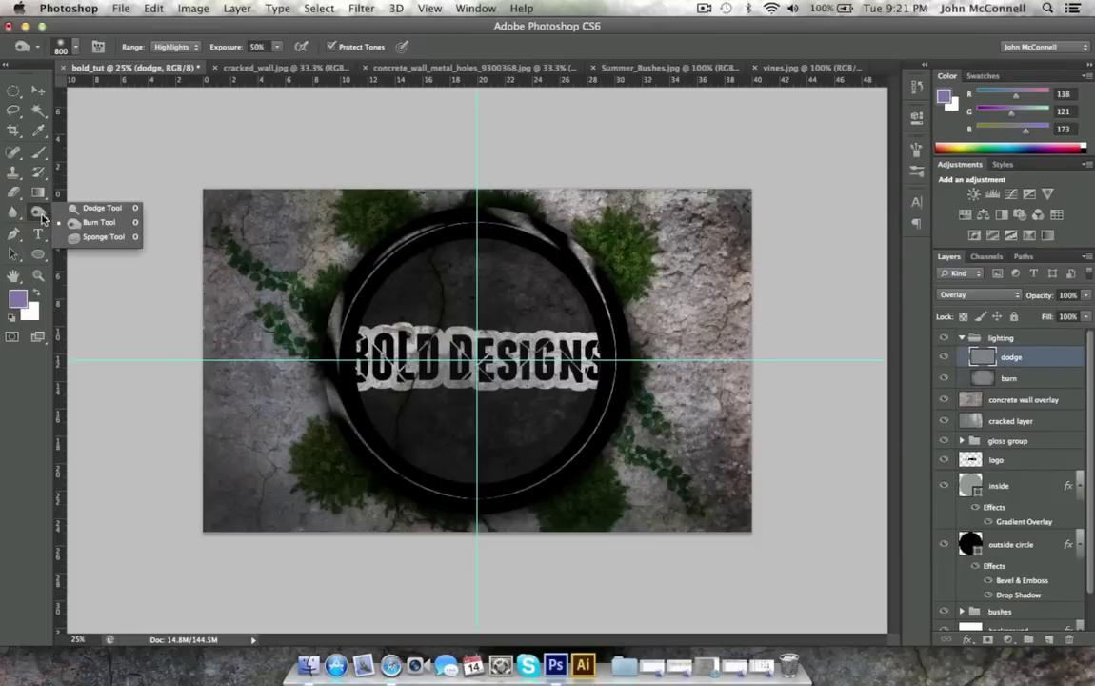
pyautogui.click(102, 208)
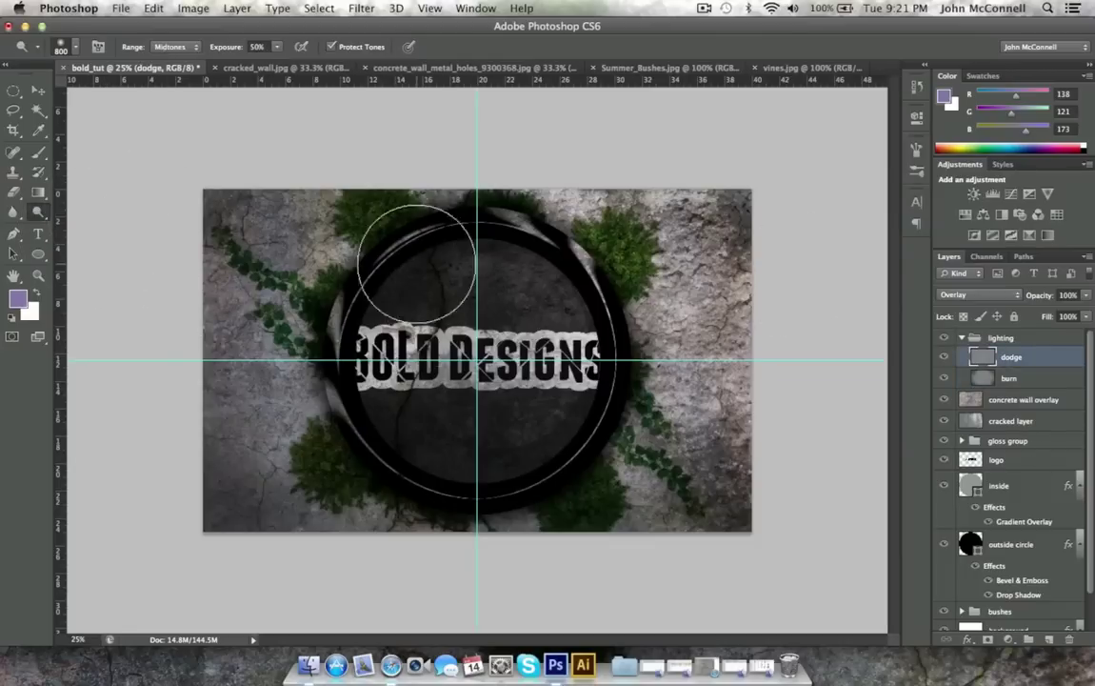
pyautogui.moveTo(411, 400)
pyautogui.mouseDown()
pyautogui.moveTo(515, 405)
pyautogui.moveTo(334, 343)
pyautogui.moveTo(377, 321)
pyautogui.moveTo(491, 316)
pyautogui.moveTo(461, 292)
pyautogui.moveTo(550, 312)
pyautogui.mouseUp()
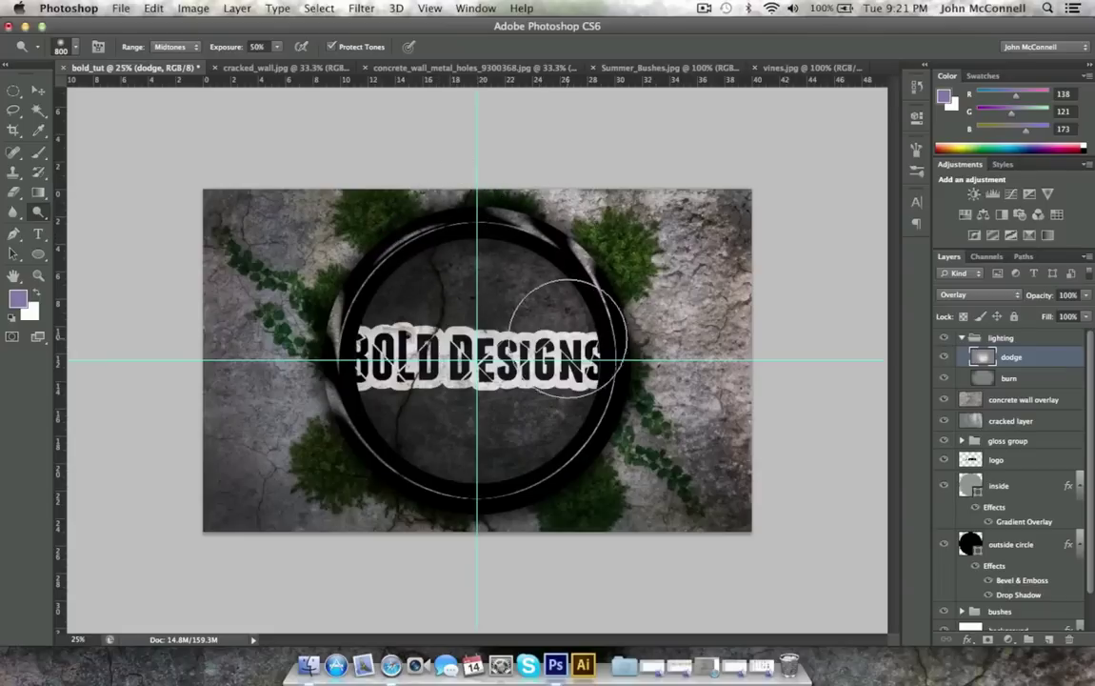
# Step: Dodge the lettering and surroundings again on Highlights, then set the range to Shadows
pyautogui.click(160, 47)
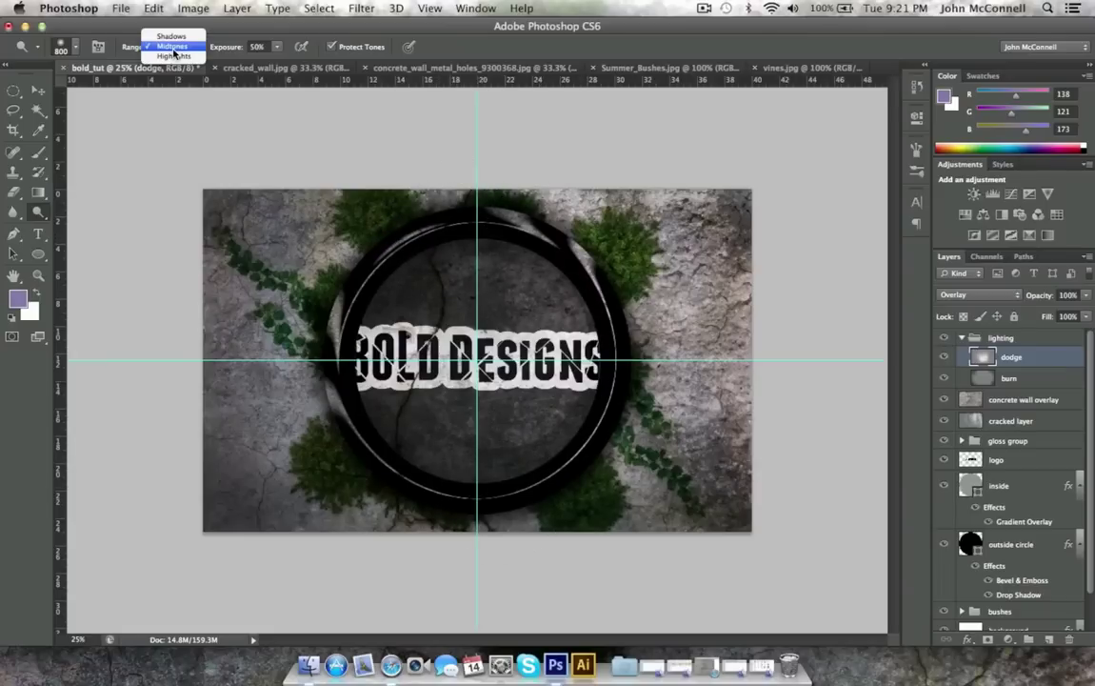
pyautogui.click(164, 58)
pyautogui.moveTo(491, 325)
pyautogui.mouseDown()
pyautogui.moveTo(574, 359)
pyautogui.moveTo(431, 368)
pyautogui.moveTo(446, 349)
pyautogui.moveTo(524, 321)
pyautogui.moveTo(370, 334)
pyautogui.moveTo(354, 376)
pyautogui.moveTo(566, 404)
pyautogui.mouseUp()
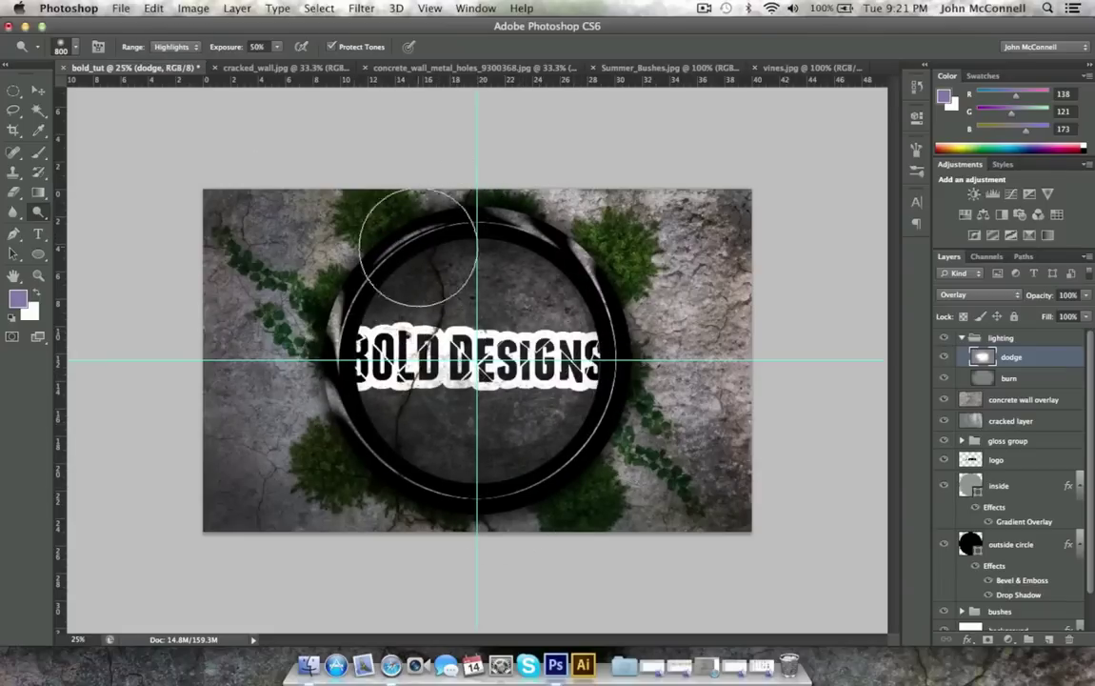
pyautogui.click(179, 47)
pyautogui.click(171, 27)
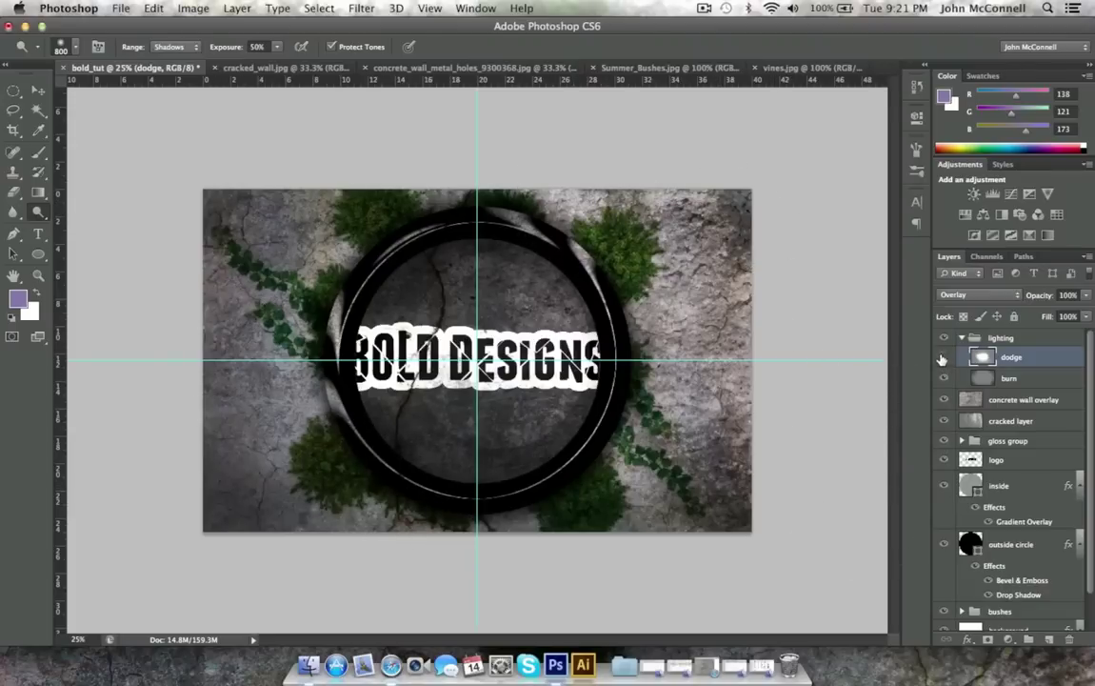
pyautogui.click(942, 358)
pyautogui.click(942, 358)
pyautogui.click(945, 379)
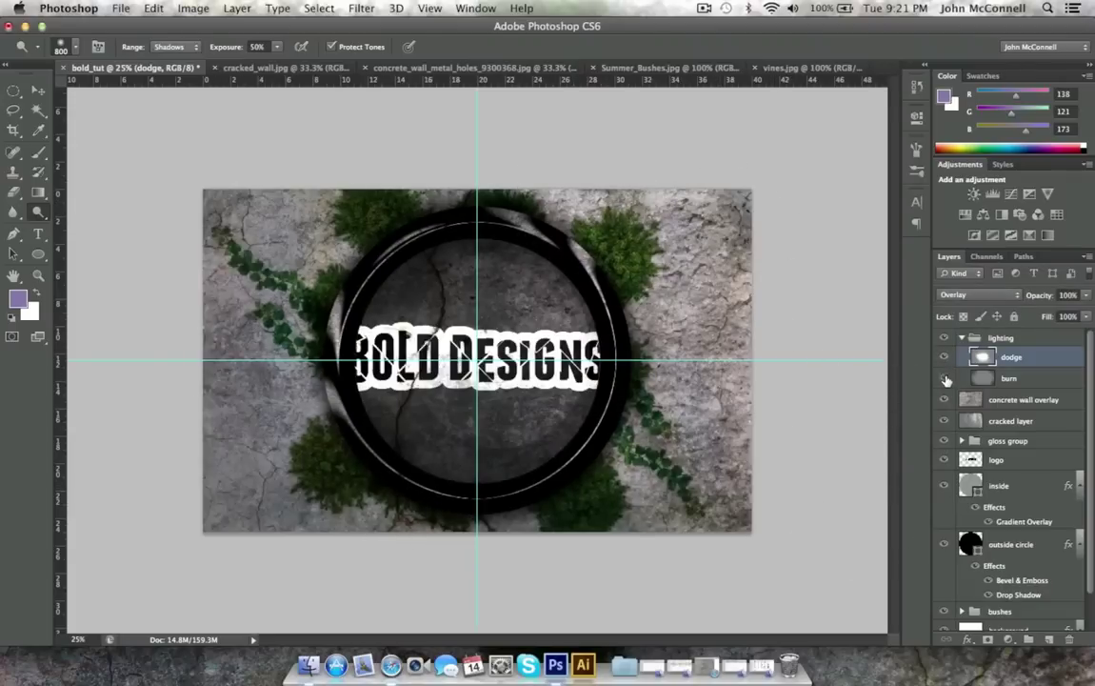
pyautogui.click(946, 379)
pyautogui.click(944, 339)
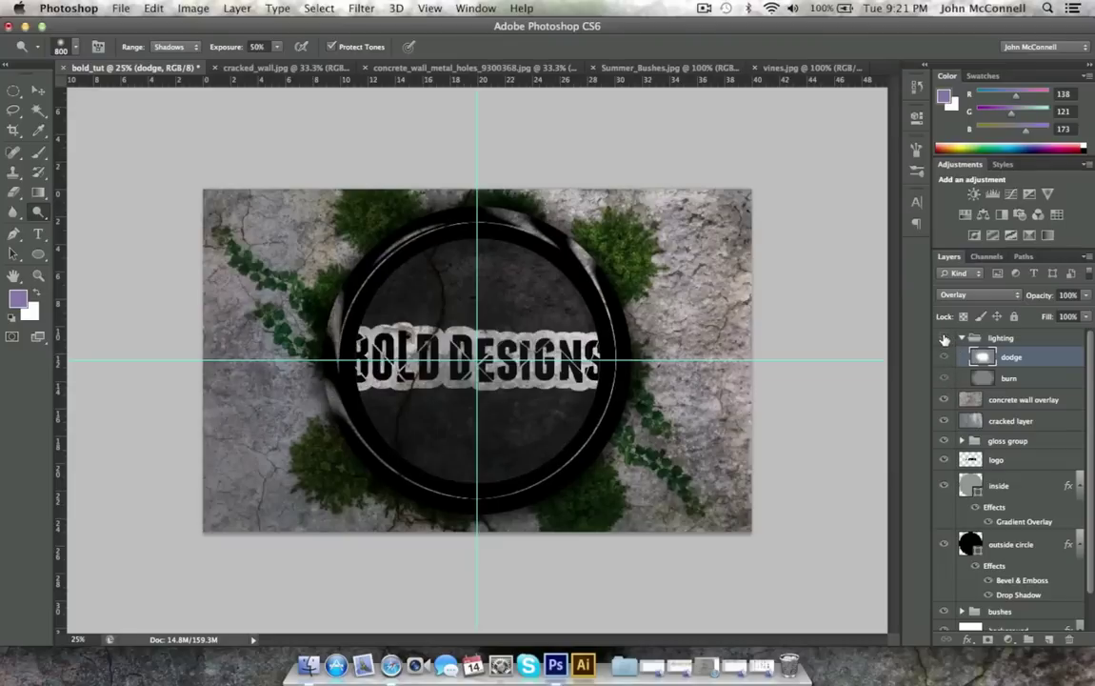
pyautogui.click(943, 339)
pyautogui.click(944, 339)
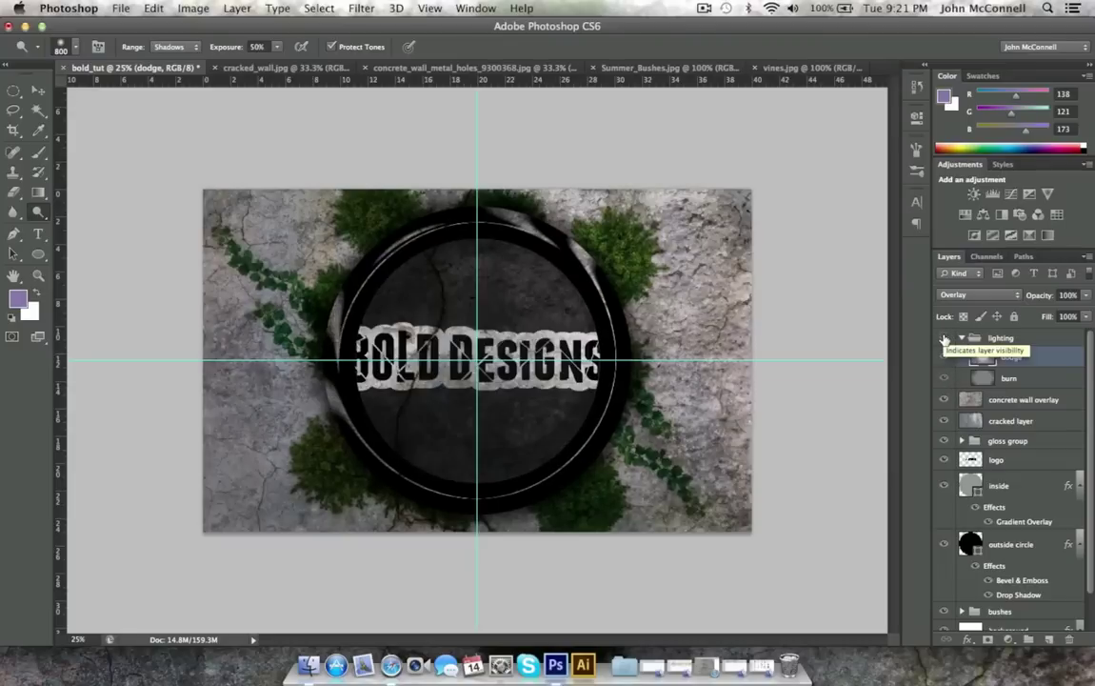
pyautogui.click(944, 339)
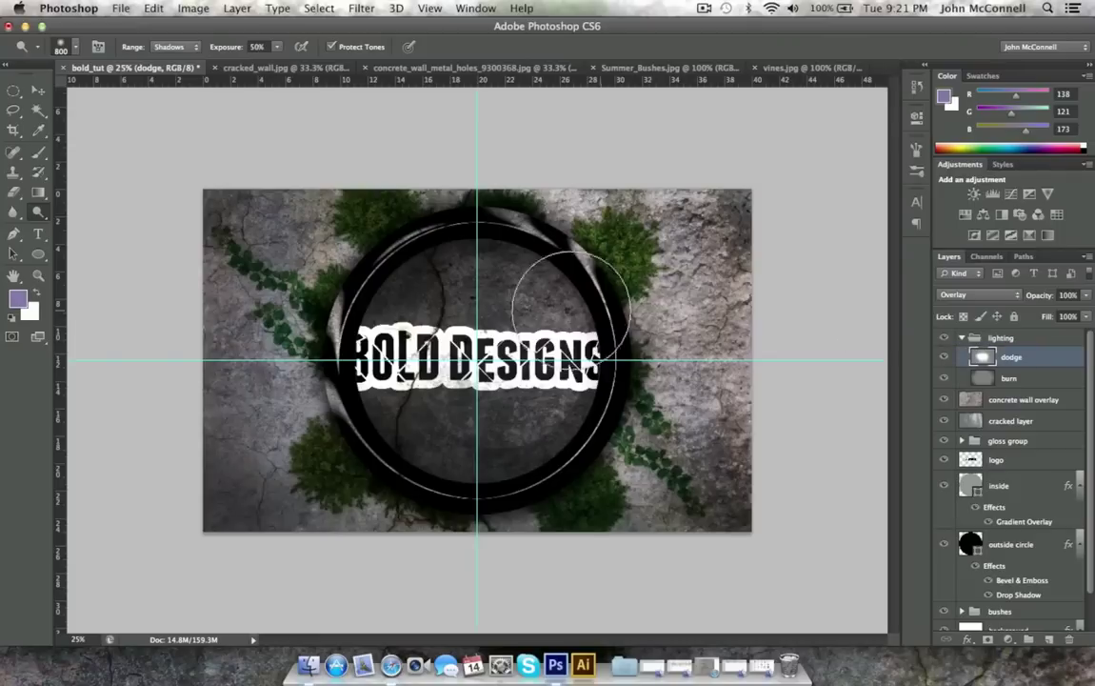
# Step: Save the artwork as the layered PSD bold_tut.psd, then minimize Photoshop
pyautogui.click(127, 9)
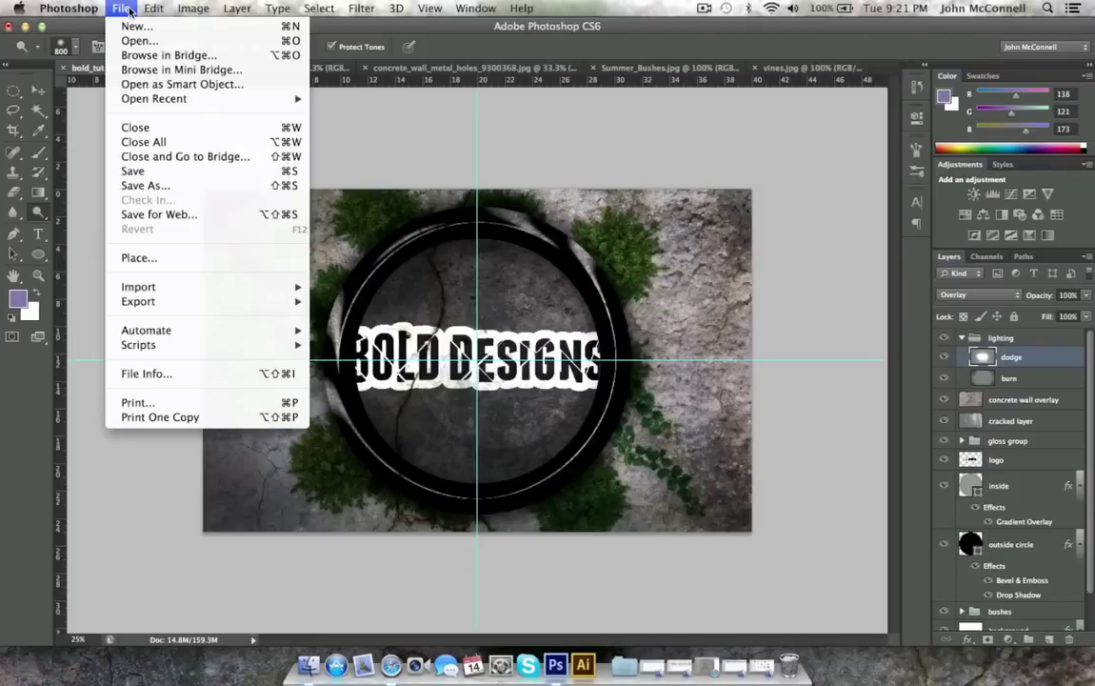
pyautogui.click(143, 181)
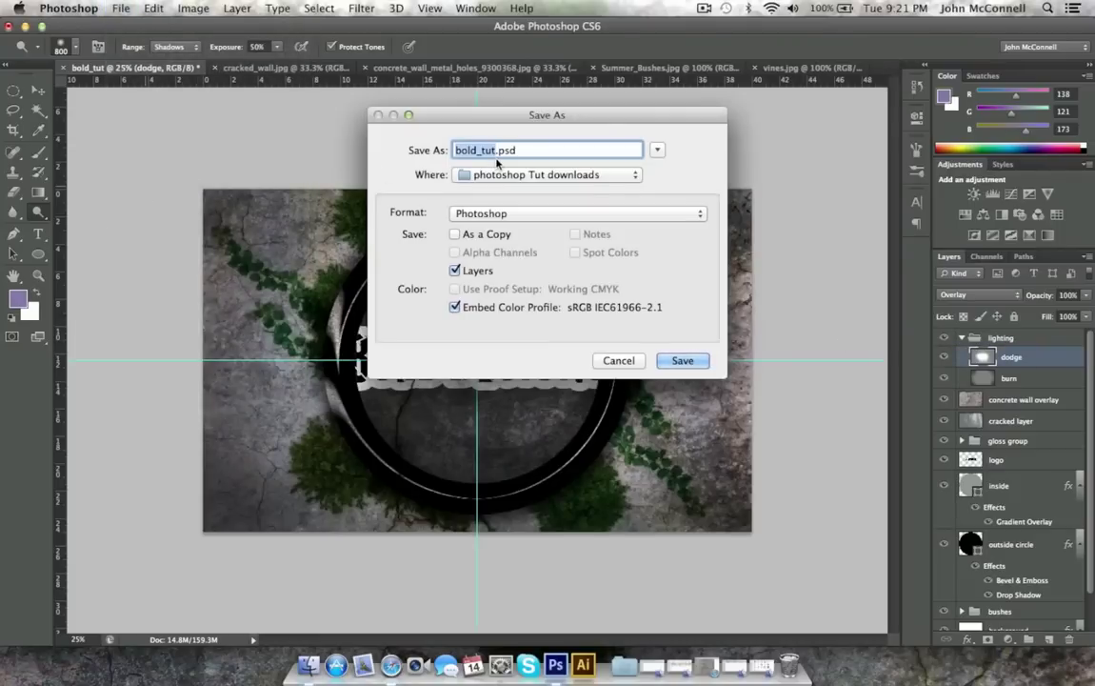
pyautogui.click(683, 361)
pyautogui.click(718, 261)
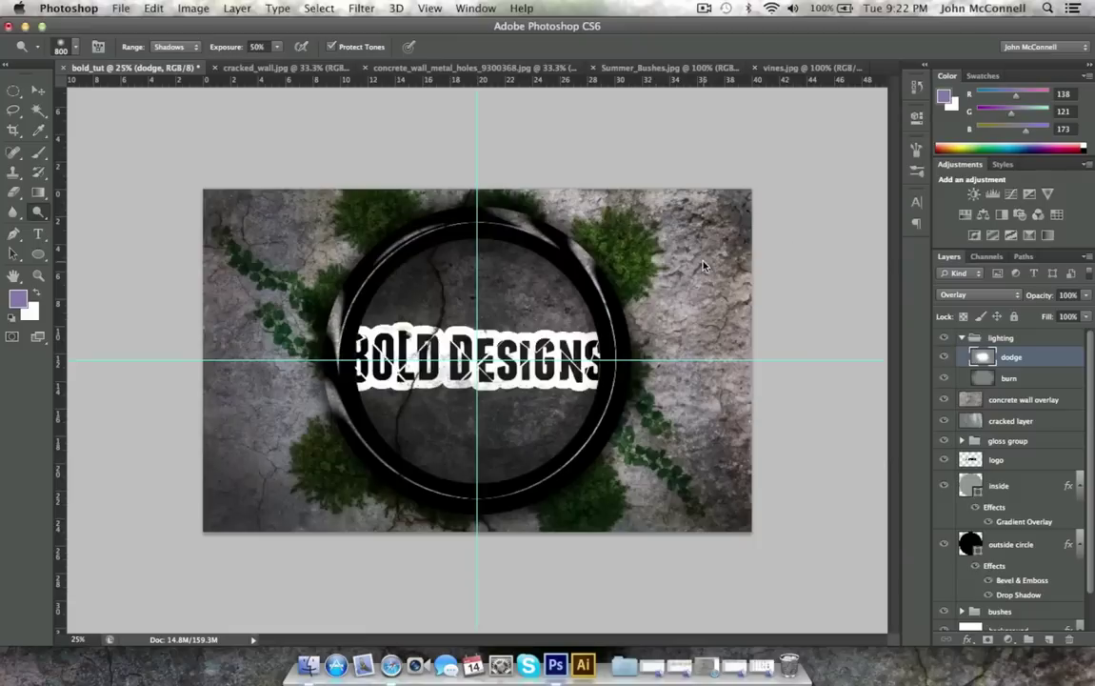
pyautogui.click(25, 27)
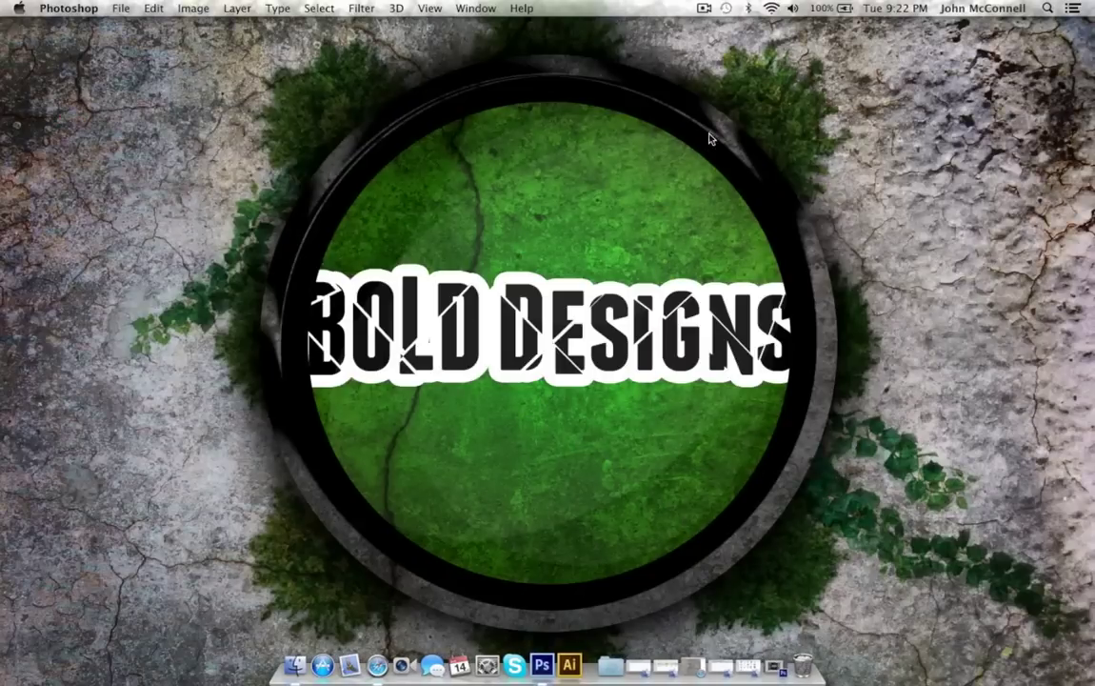
pyautogui.click(706, 8)
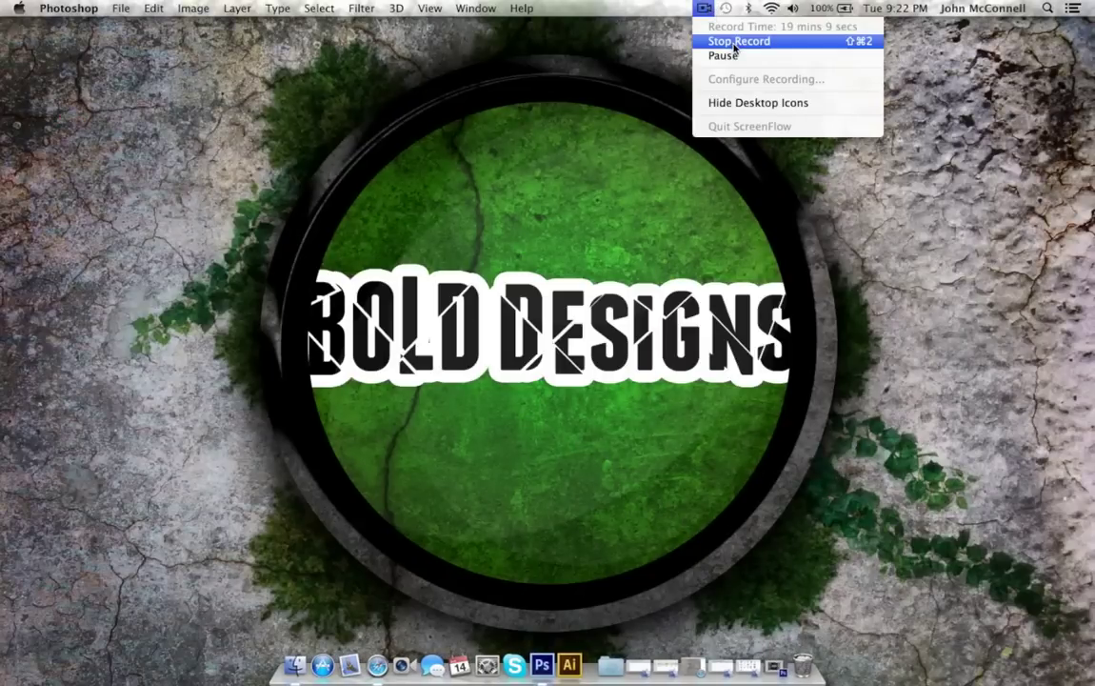